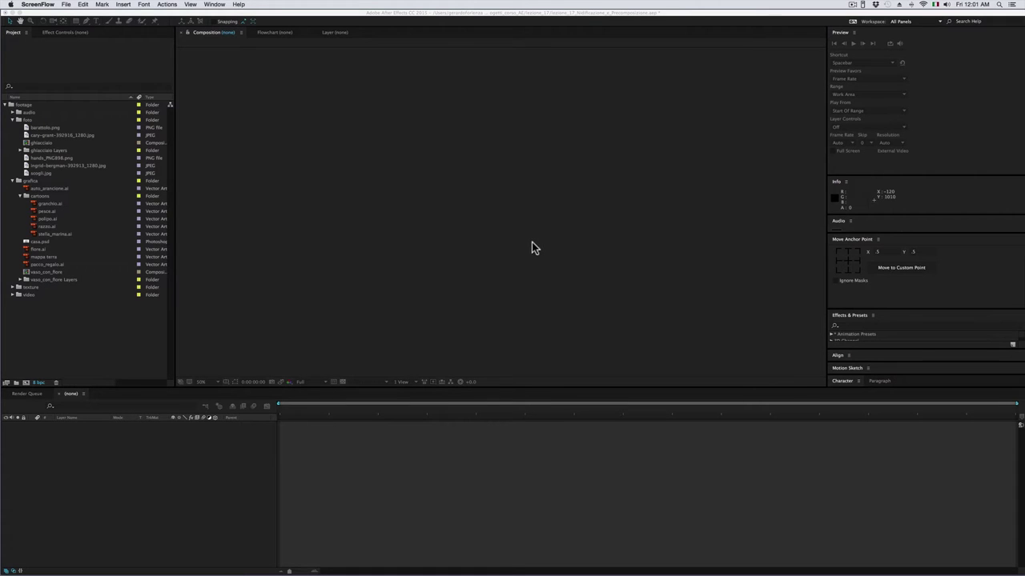
- Create composition 'entrata fotografie' with the HDTV 1080 25 preset and 0:00:10:00 duration
click(296, 89)
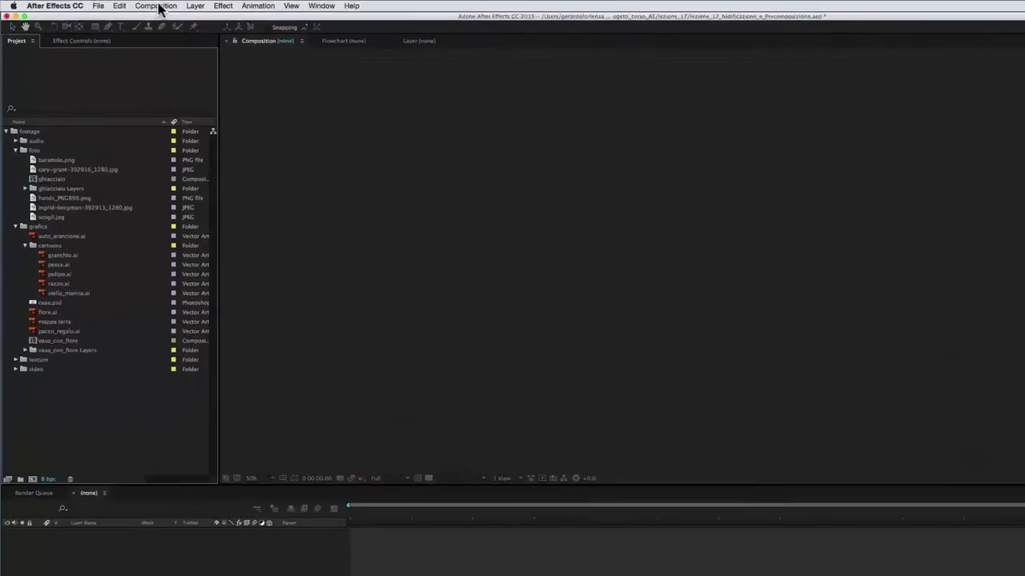
click(174, 9)
click(173, 19)
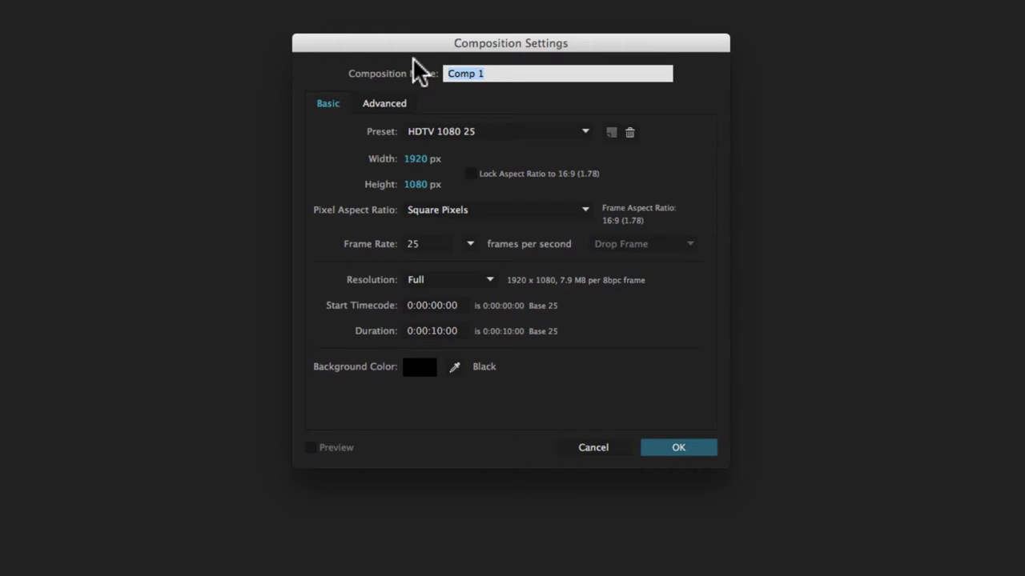
text(ent)
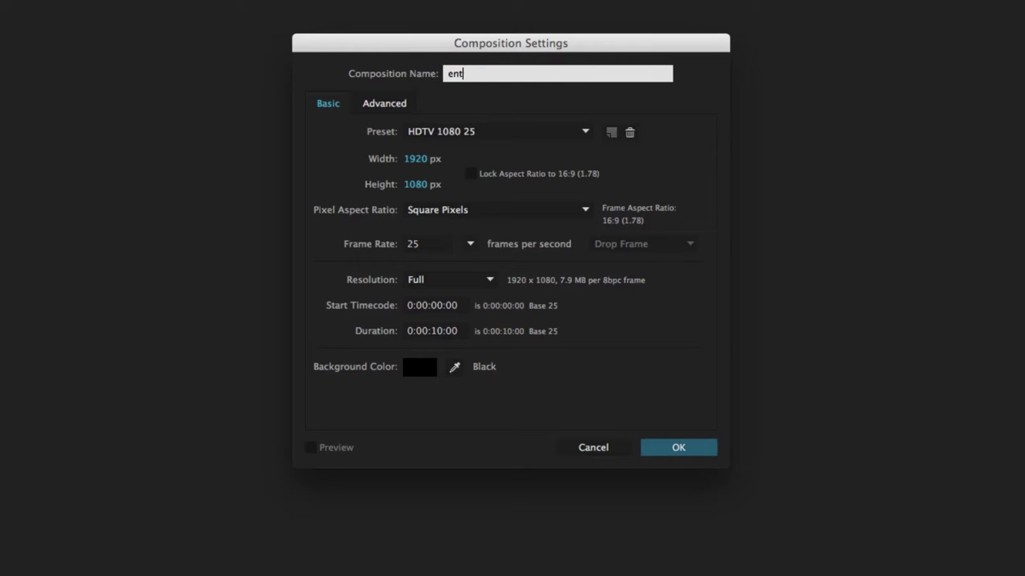
text( fot)
text(ie)
click(475, 131)
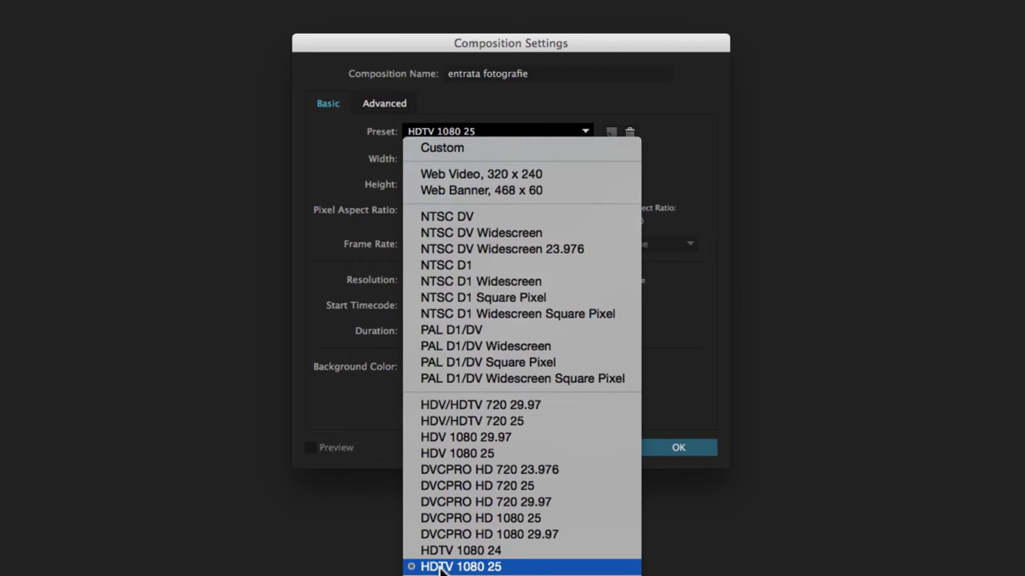
click(443, 567)
click(424, 330)
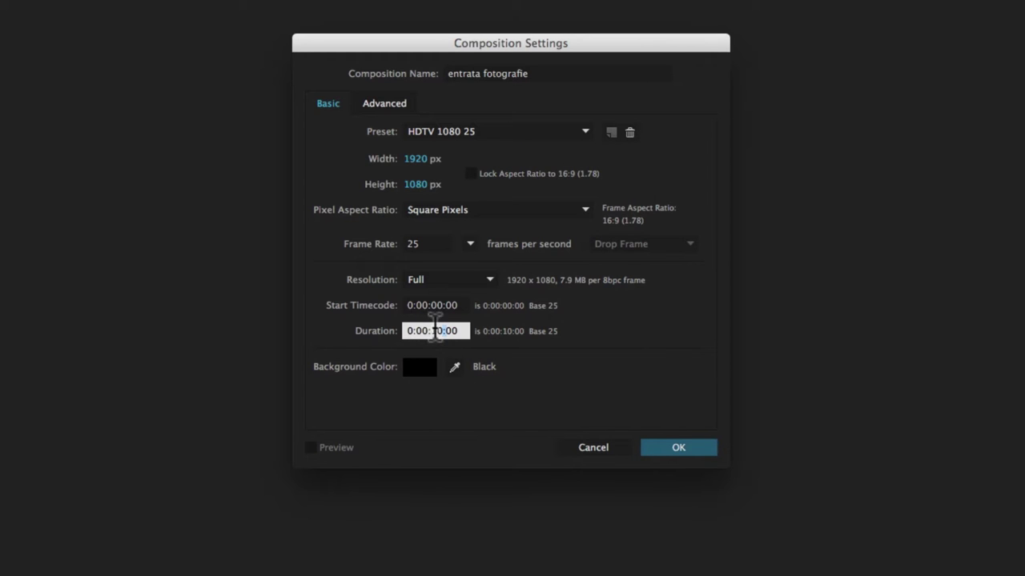
click(433, 400)
click(673, 448)
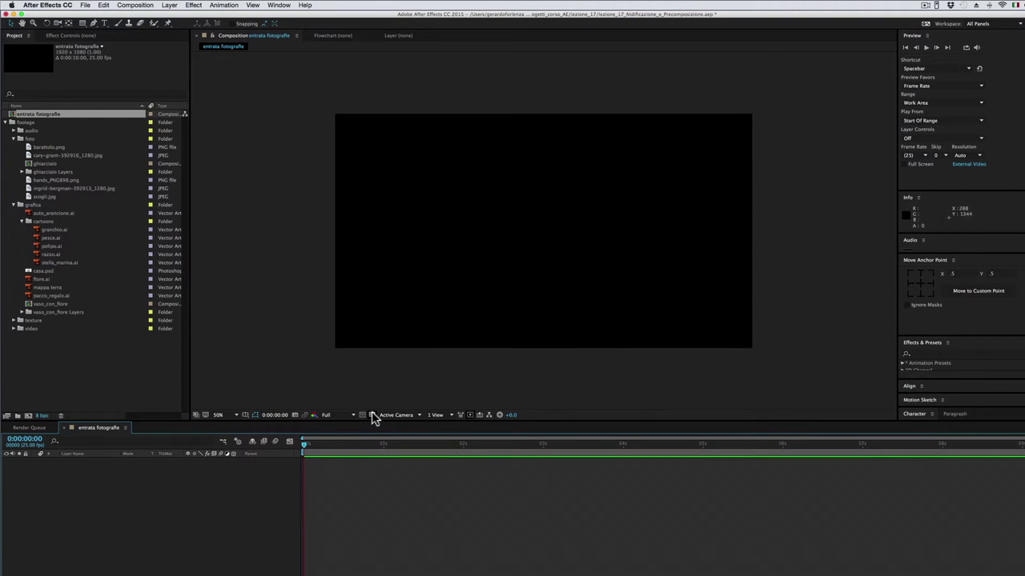
- Turn on the transparency grid and add cary-grant-392916_1280.jpg, scaled down and left of centre
click(371, 415)
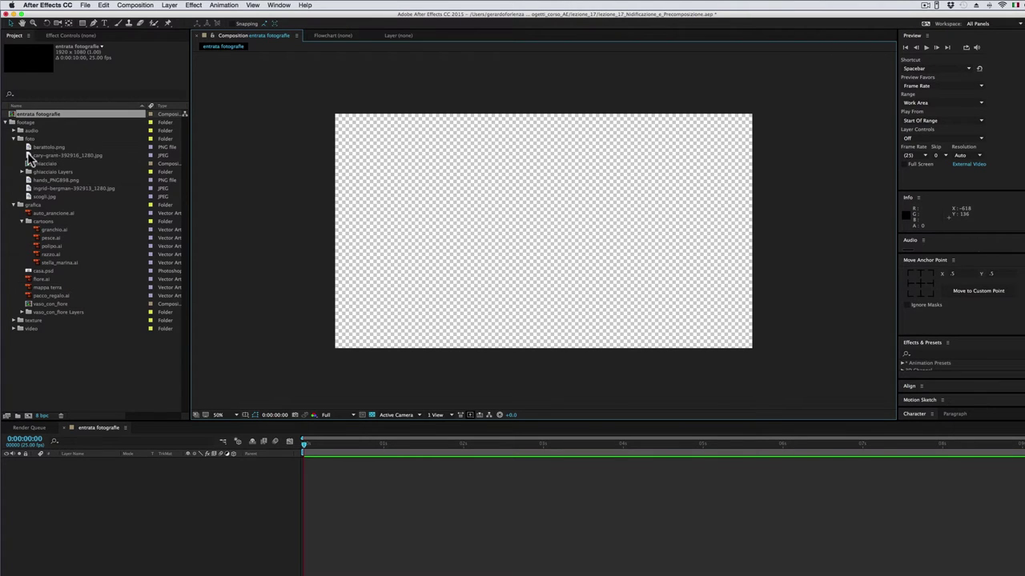
drag(30, 157, 490, 232)
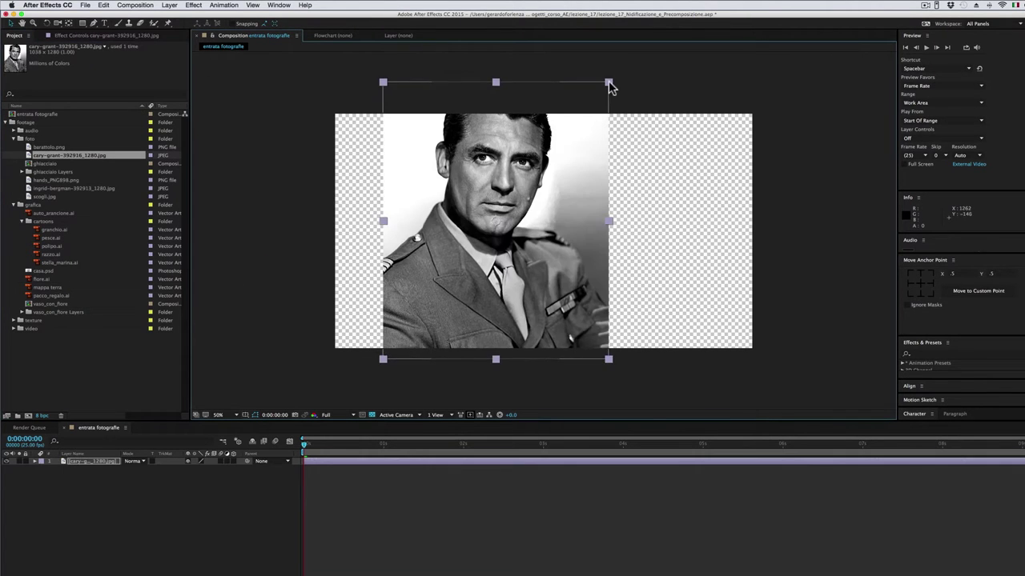
drag(608, 81, 548, 139)
drag(517, 225, 469, 241)
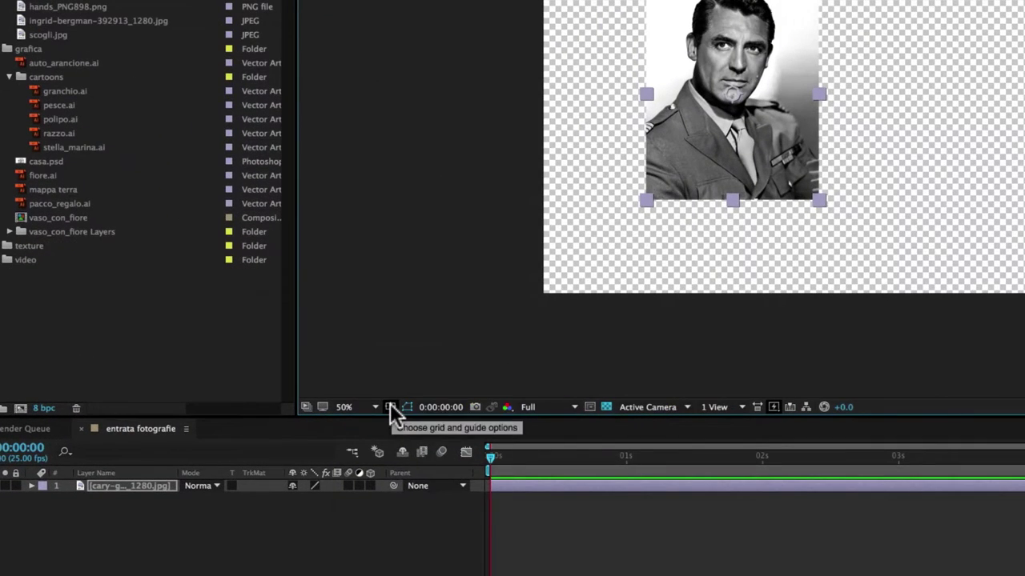
- Show title/action safe guides and shift the man's portrait further right
click(390, 407)
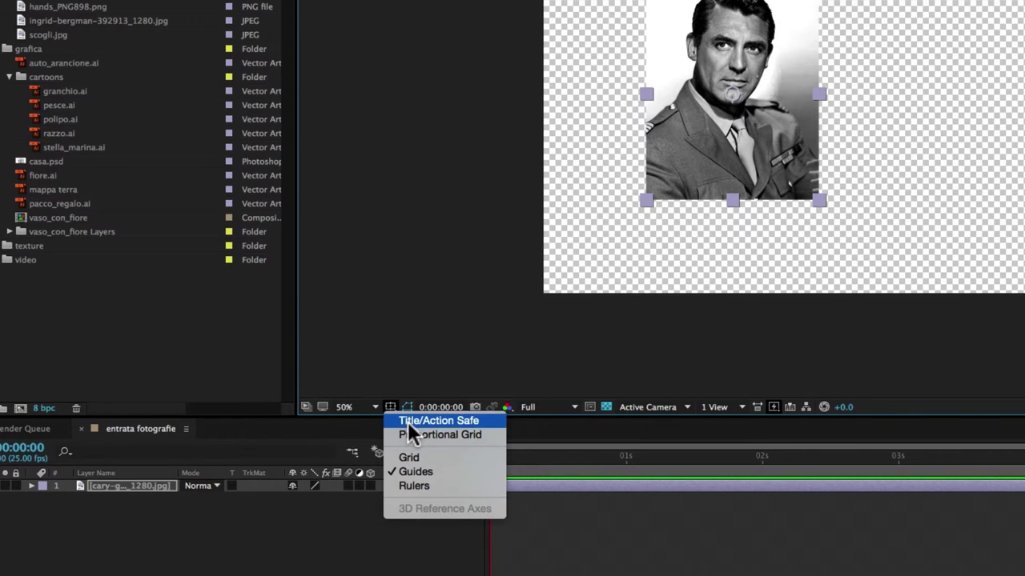
click(407, 422)
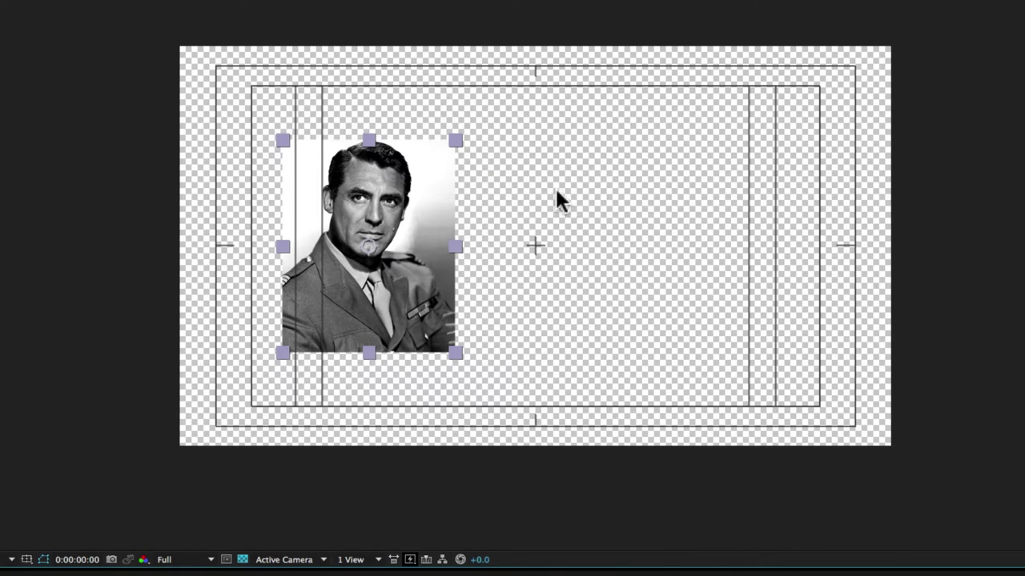
drag(393, 276, 465, 269)
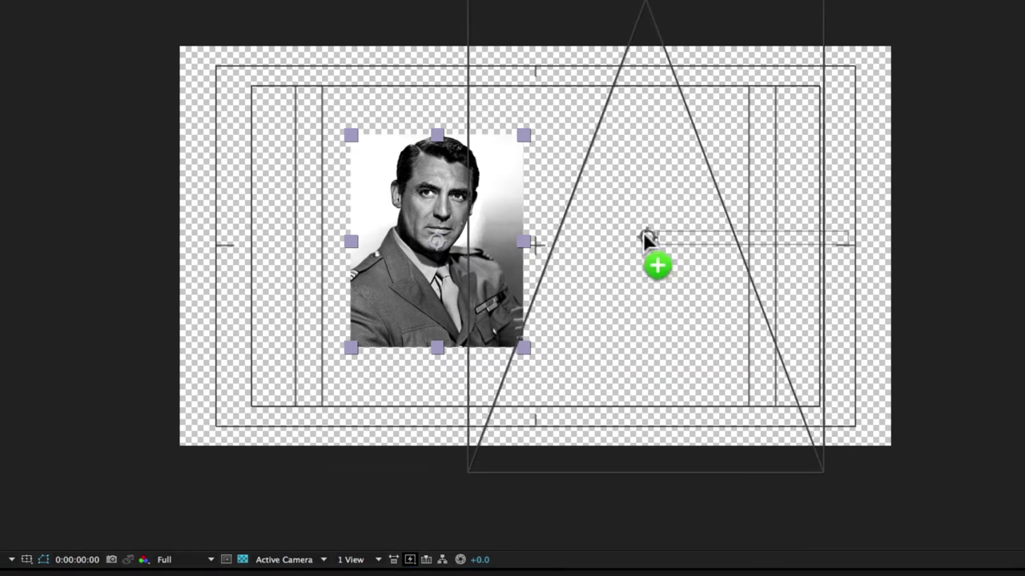
- Add ingrid-bergman-392913_1280.jpg, scaled down to match and placed beside the man's portrait
drag(120, 336, 643, 232)
drag(819, 3, 722, 87)
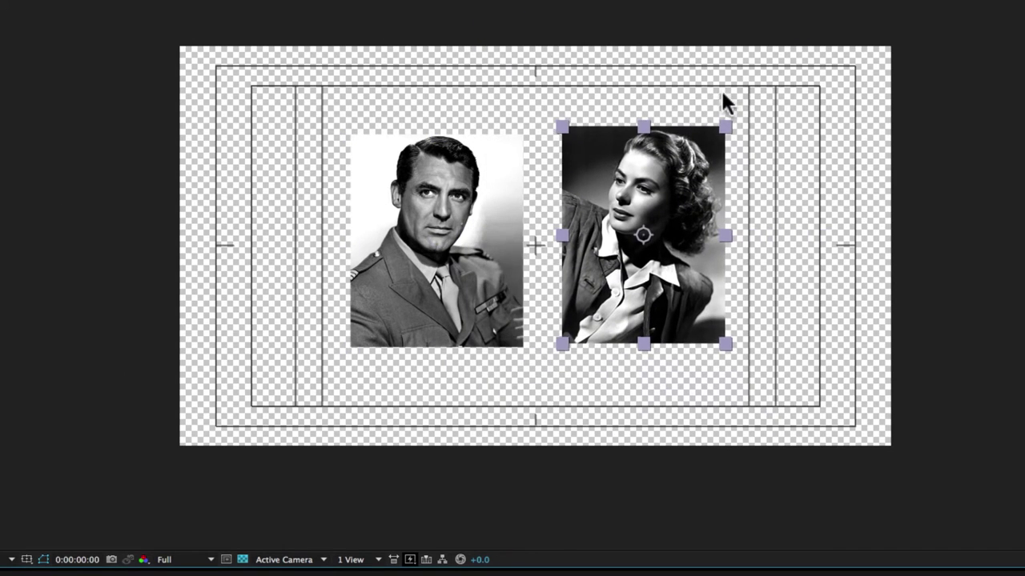
drag(685, 167, 671, 177)
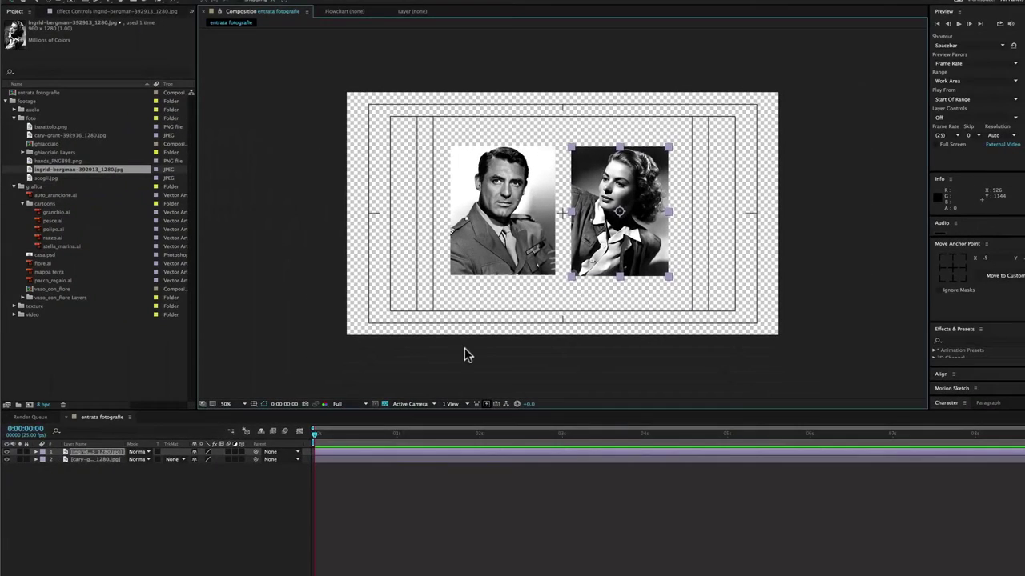
click(539, 213)
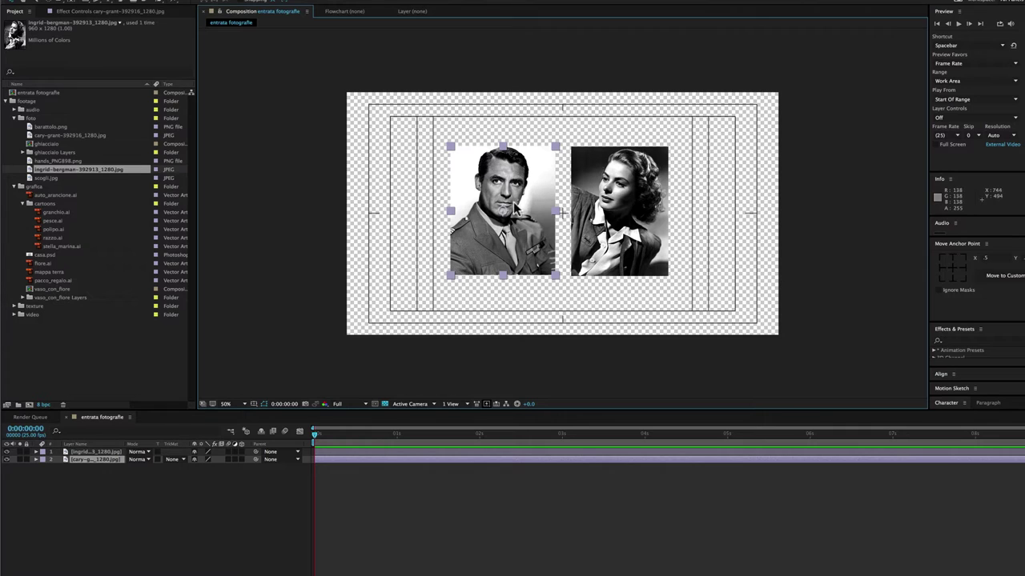
- Select both portrait layers and reveal only their Position properties
click(345, 451)
click(343, 458)
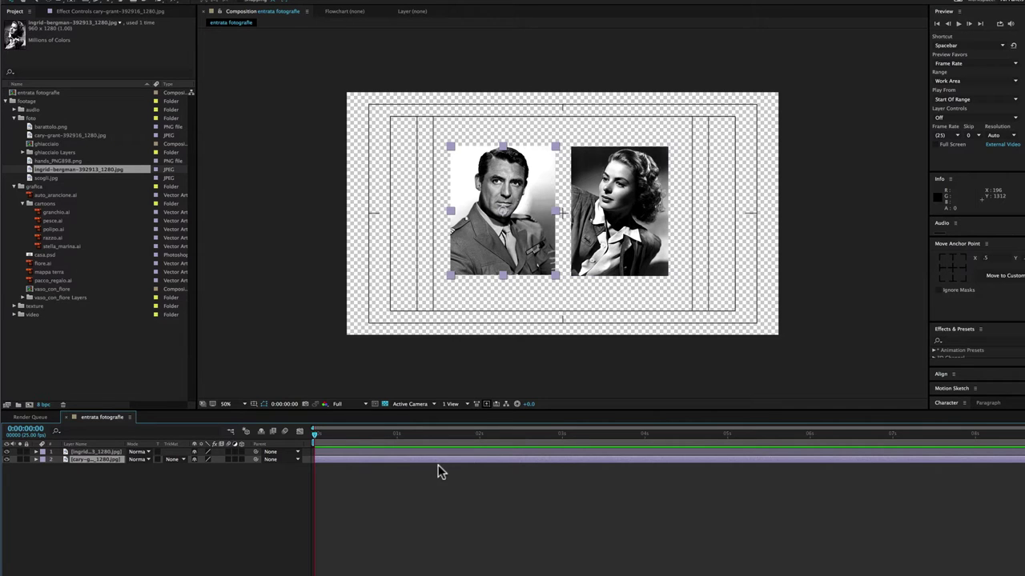
shift+click(95, 452)
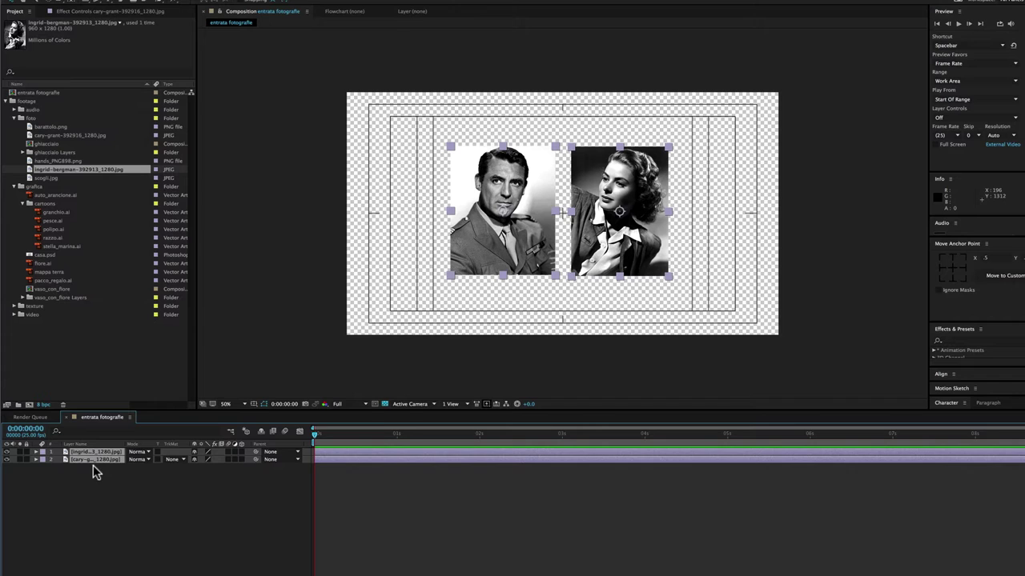
key(p)
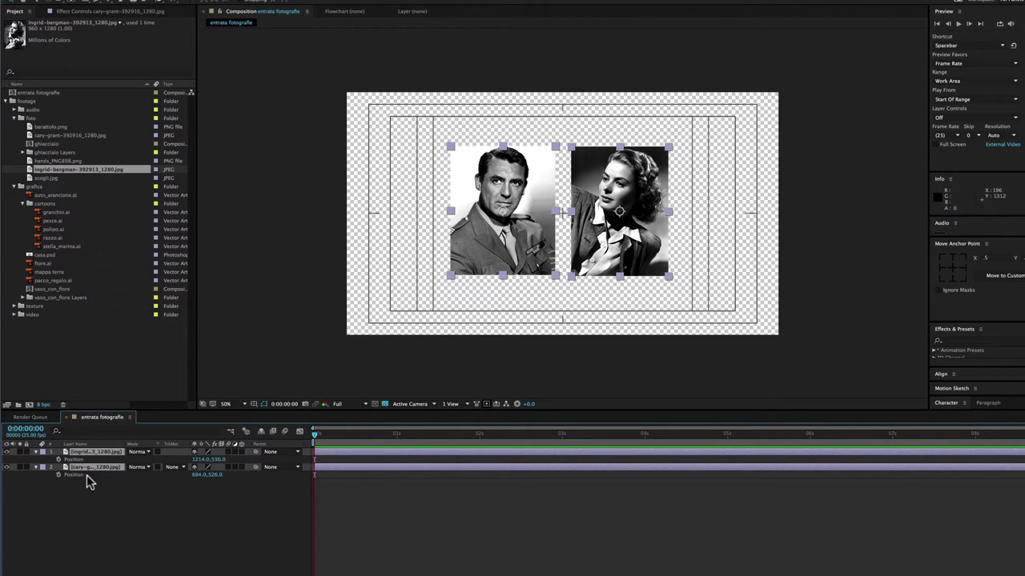
click(325, 486)
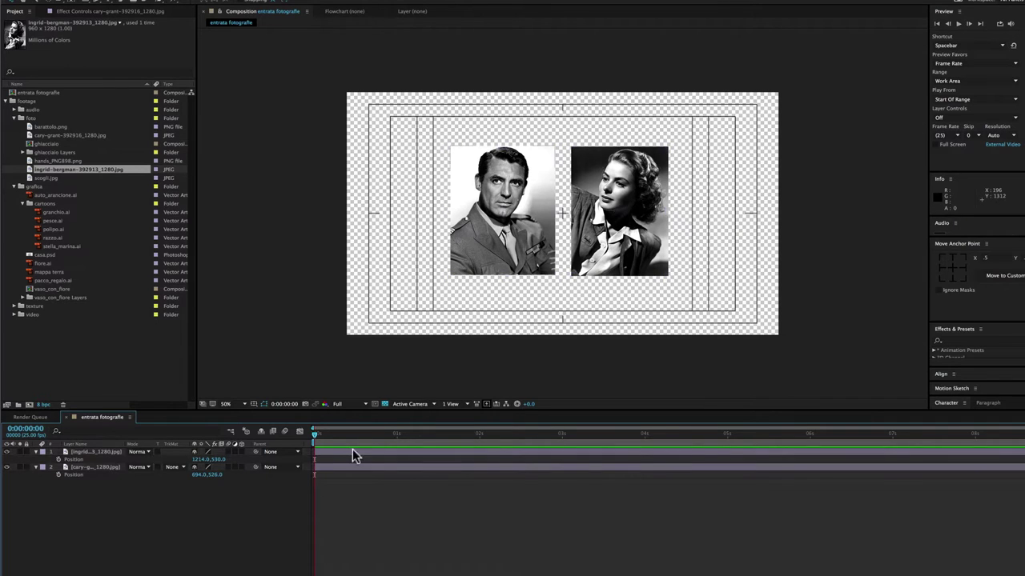
- Keyframe the man's portrait off-frame right (2184,526) and move the woman's off-frame left (-266,530)
click(486, 274)
click(113, 476)
mouse_move(195, 475)
mouse_down()
mouse_move(249, 475)
mouse_move(249, 484)
mouse_up()
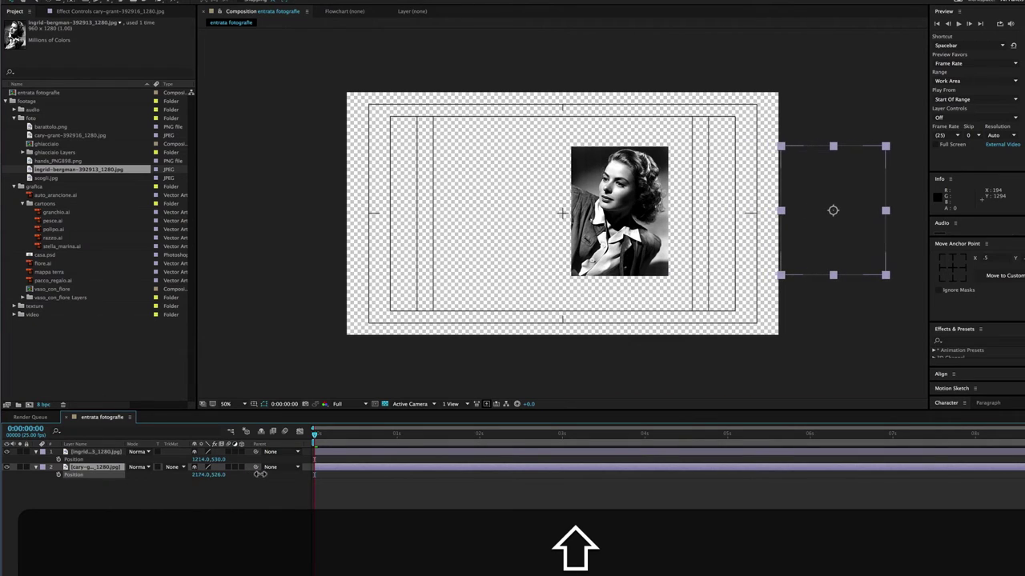
click(57, 474)
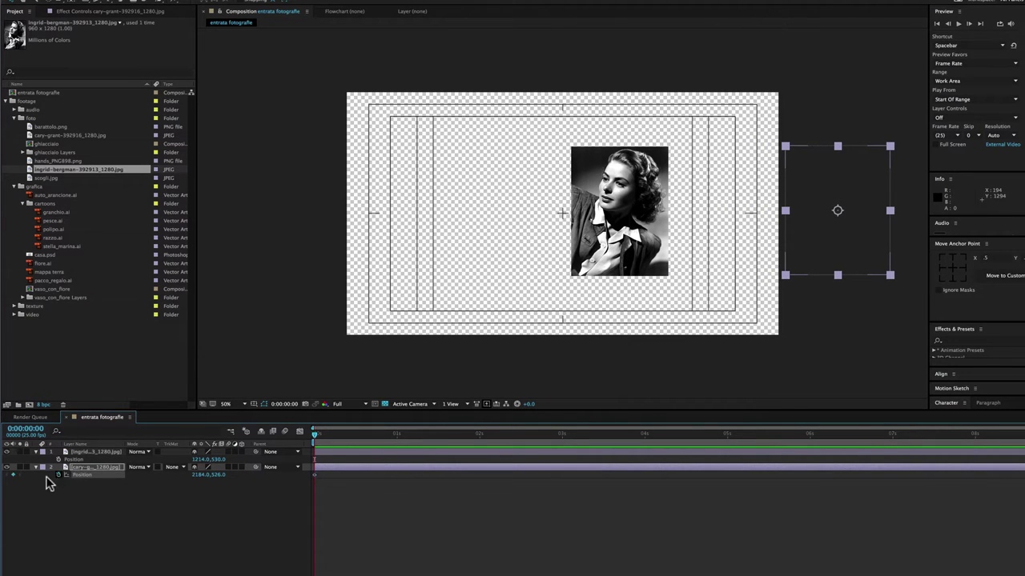
click(98, 452)
drag(198, 459, 135, 465)
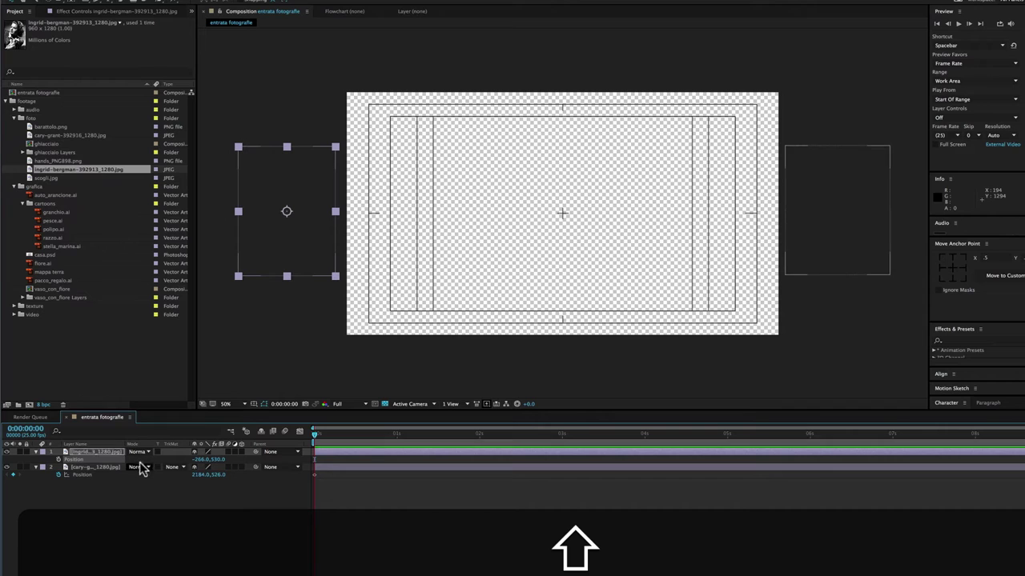
- At one second, keyframe both portraits back in frame side by side (707,526 and 1189,538)
click(60, 459)
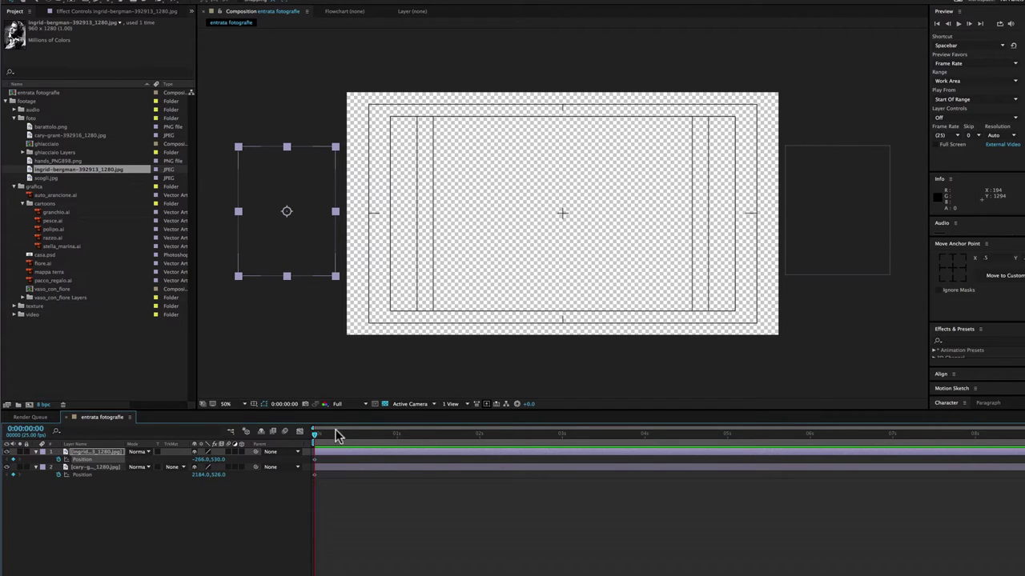
drag(314, 438, 325, 446)
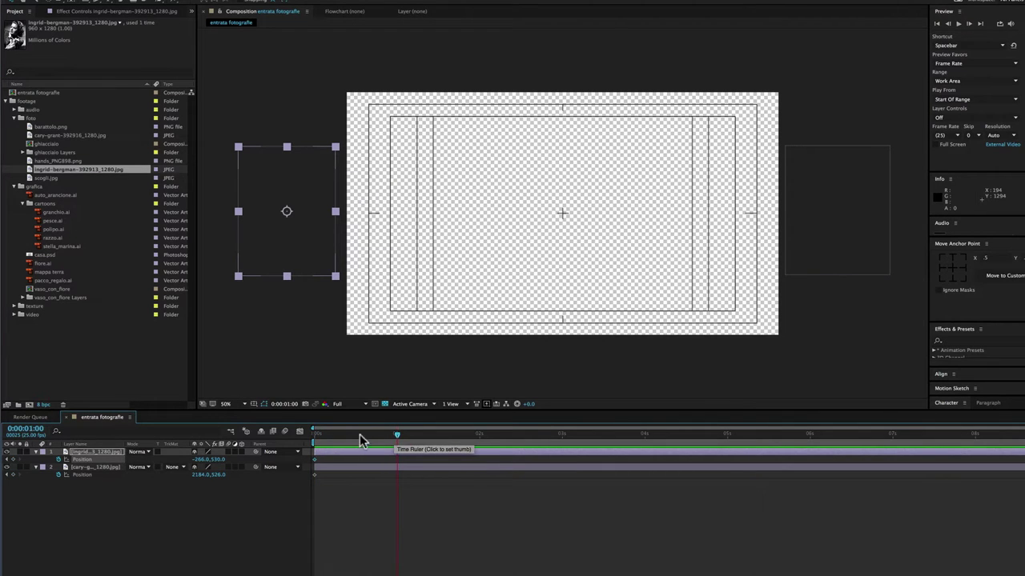
drag(197, 481, 129, 479)
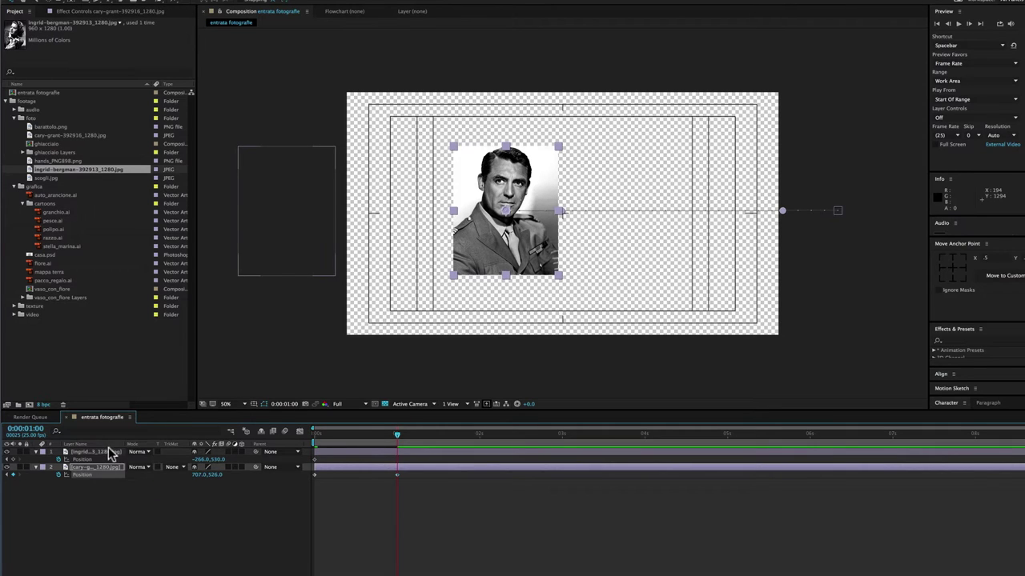
click(107, 450)
drag(194, 461, 267, 458)
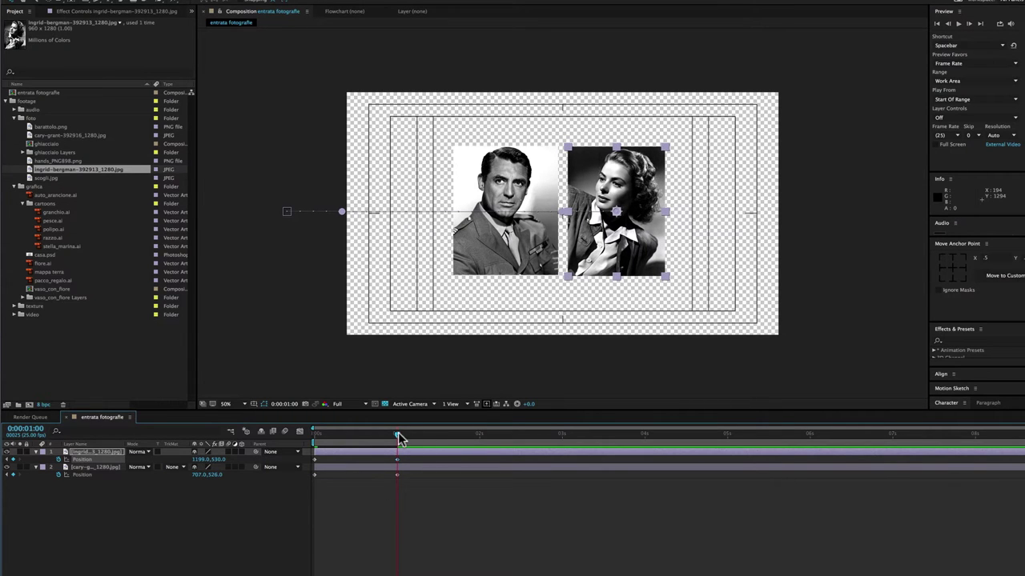
- End the work area just past one second, preview, and select both layers' keyframes
drag(398, 432, 427, 438)
key(n)
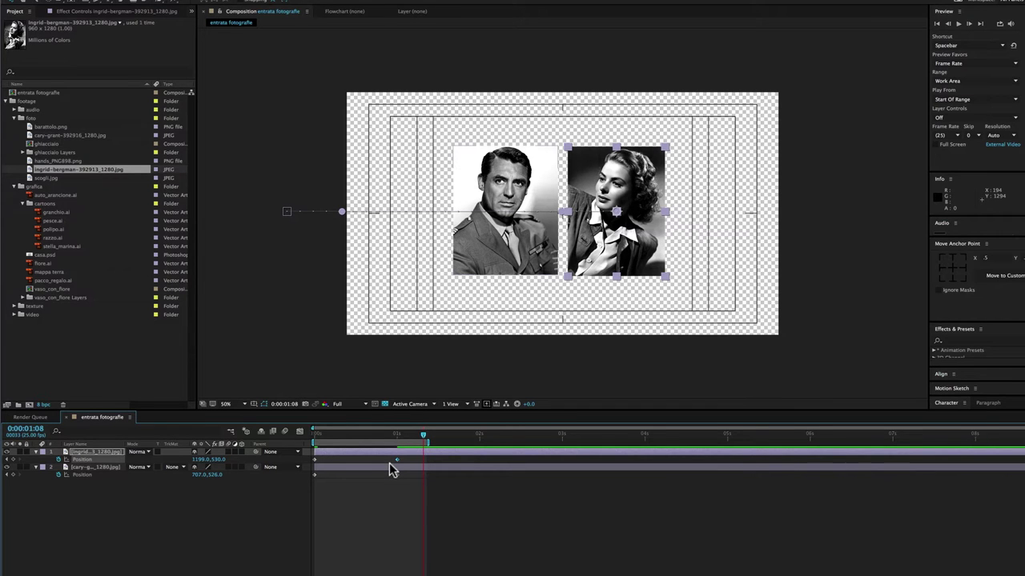
key(space)
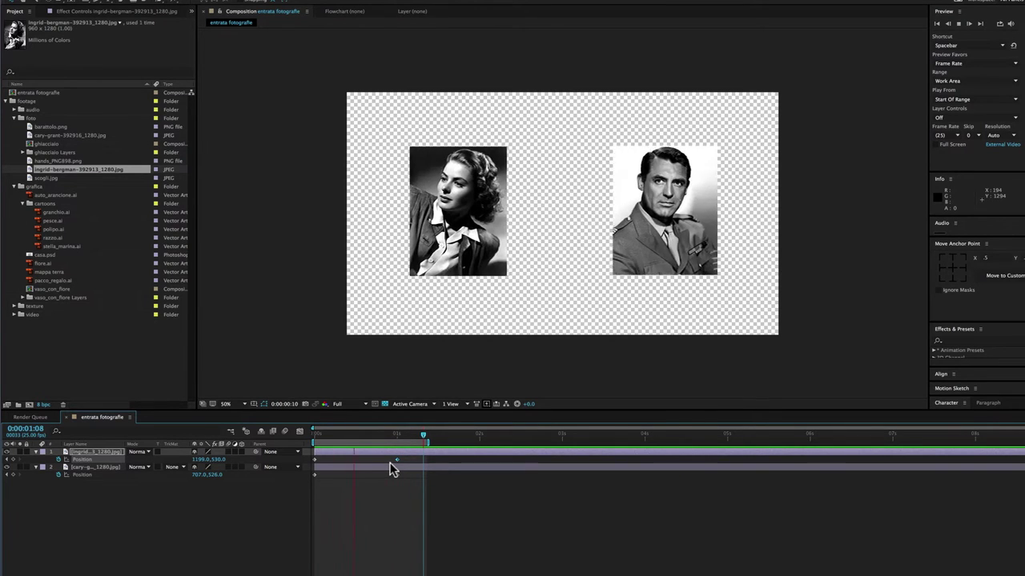
click(400, 436)
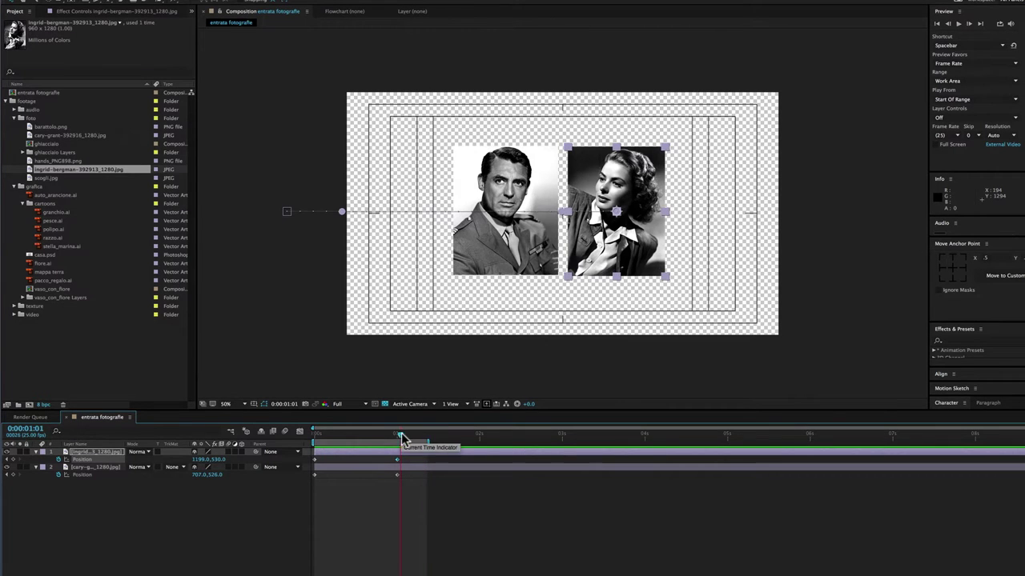
mouse_move(427, 483)
mouse_down()
mouse_move(383, 456)
mouse_move(394, 457)
mouse_up()
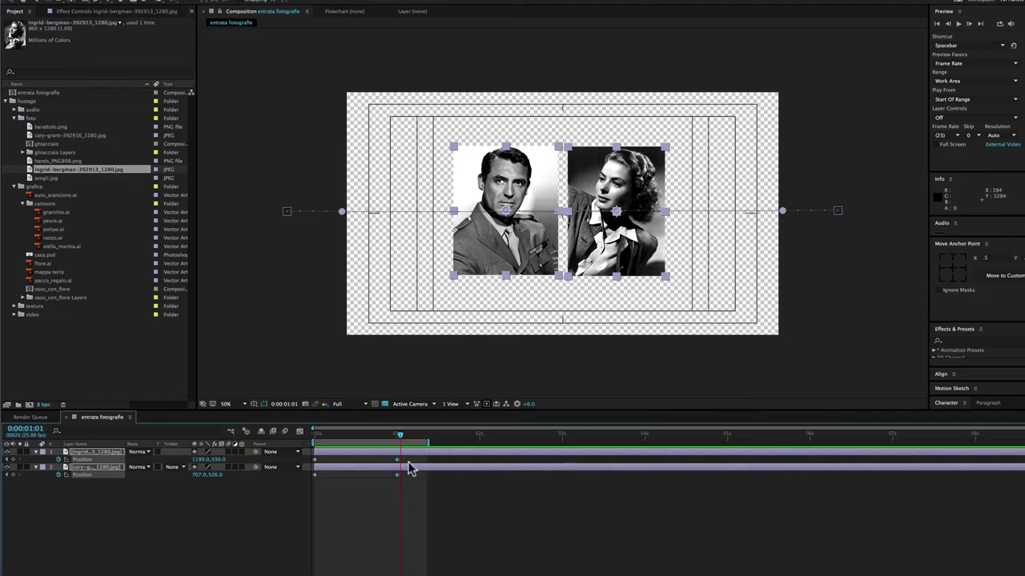
mouse_move(397, 480)
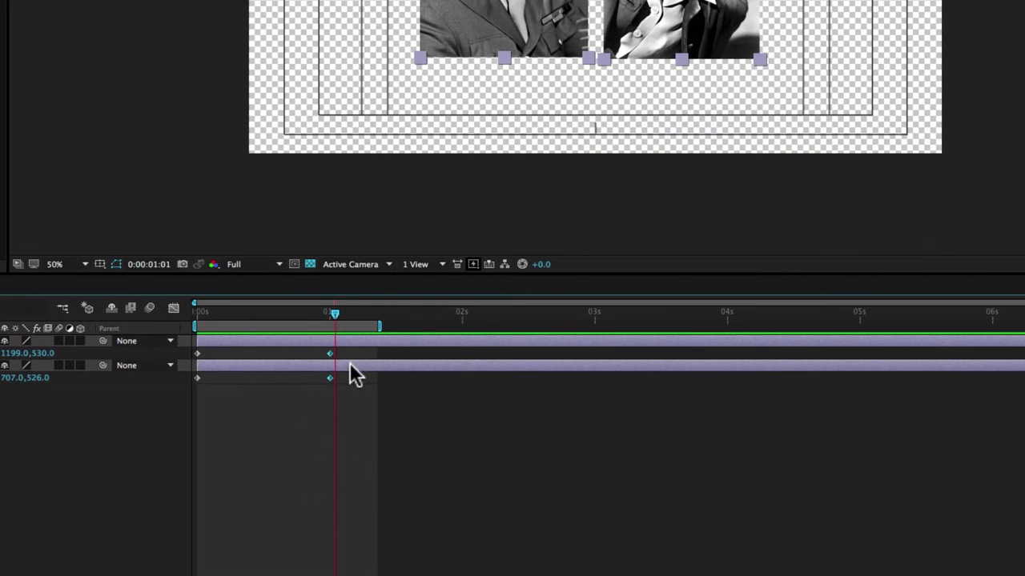
- Apply Easy Ease to the selected Position keyframes
right_click(329, 377)
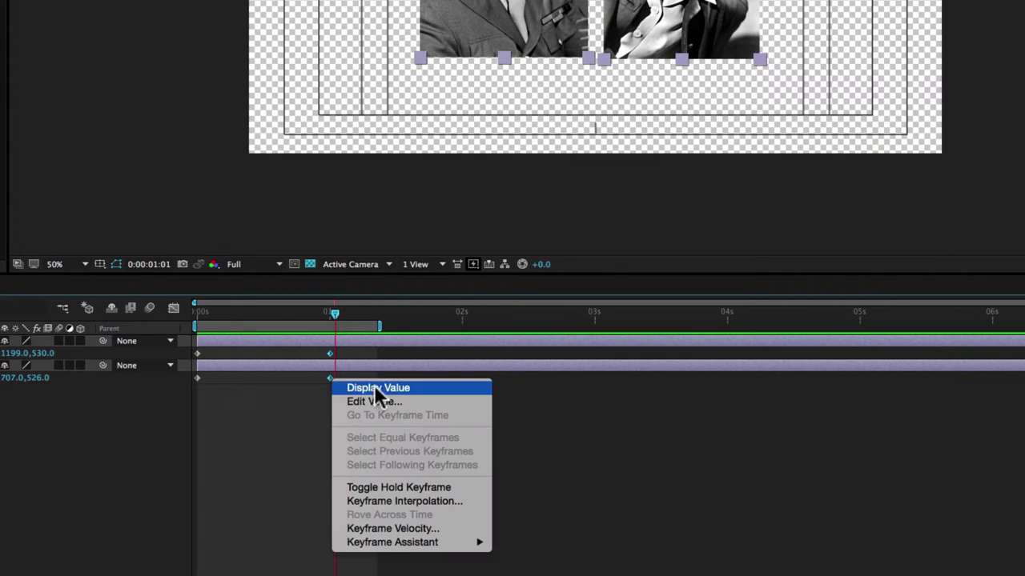
mouse_move(381, 545)
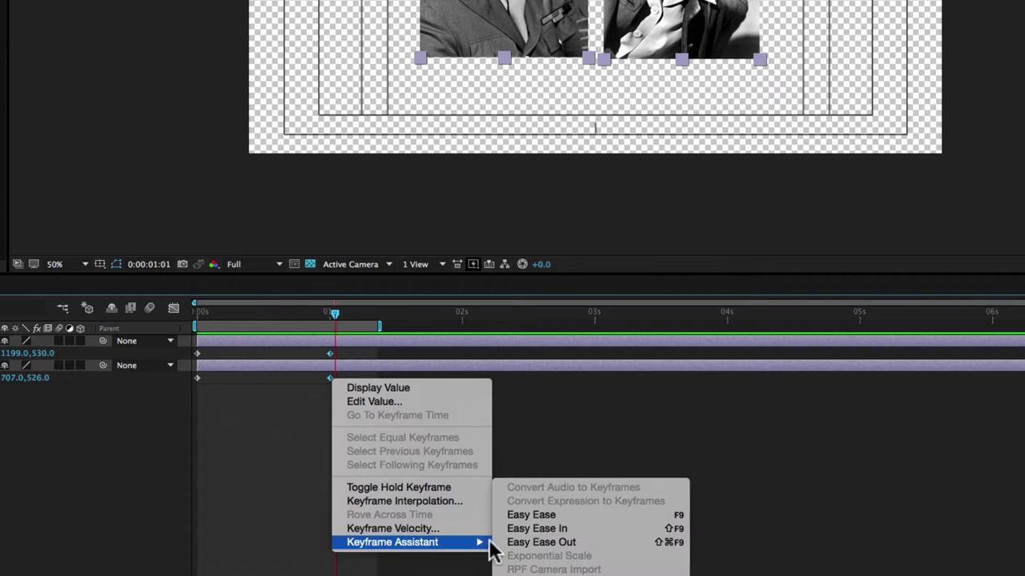
click(525, 514)
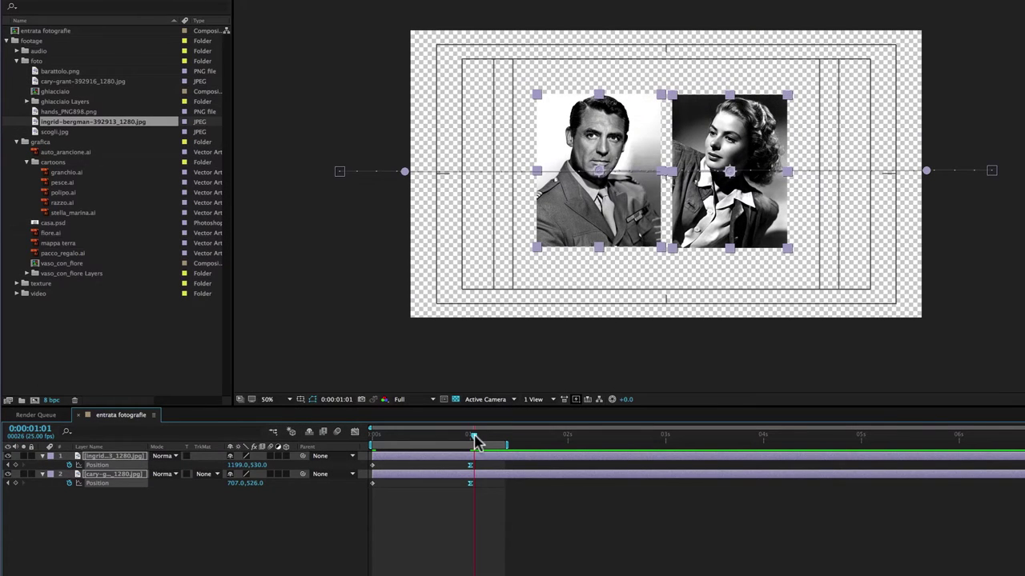
- Preview the eased slide-in from the start and stop where the photos settle
drag(474, 439, 362, 445)
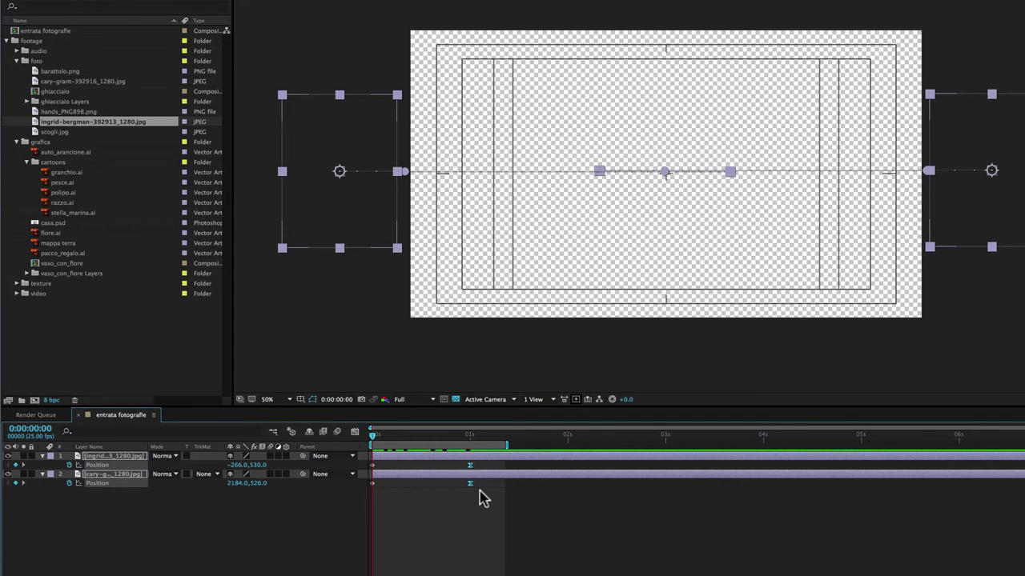
key(space)
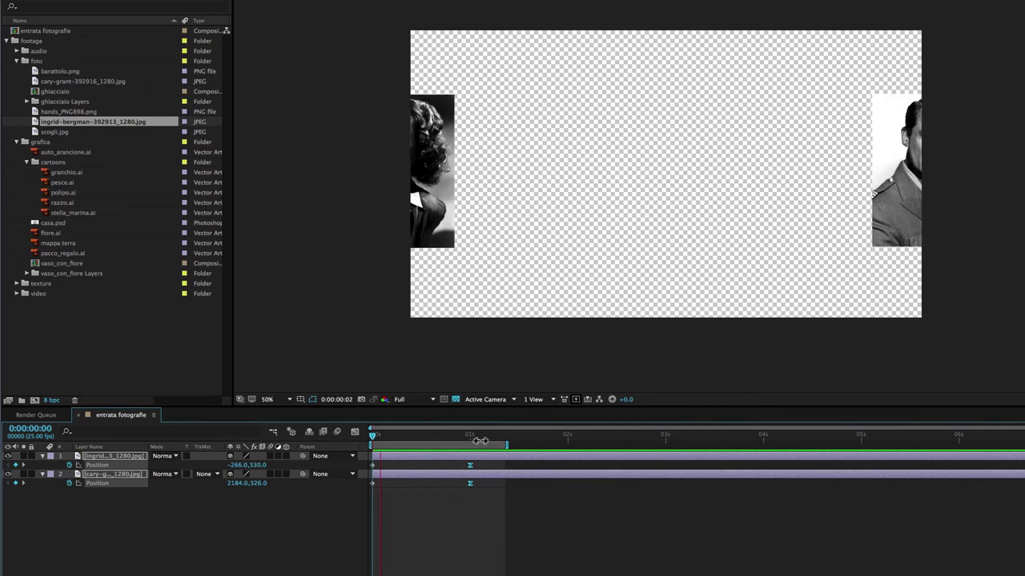
drag(475, 438, 485, 440)
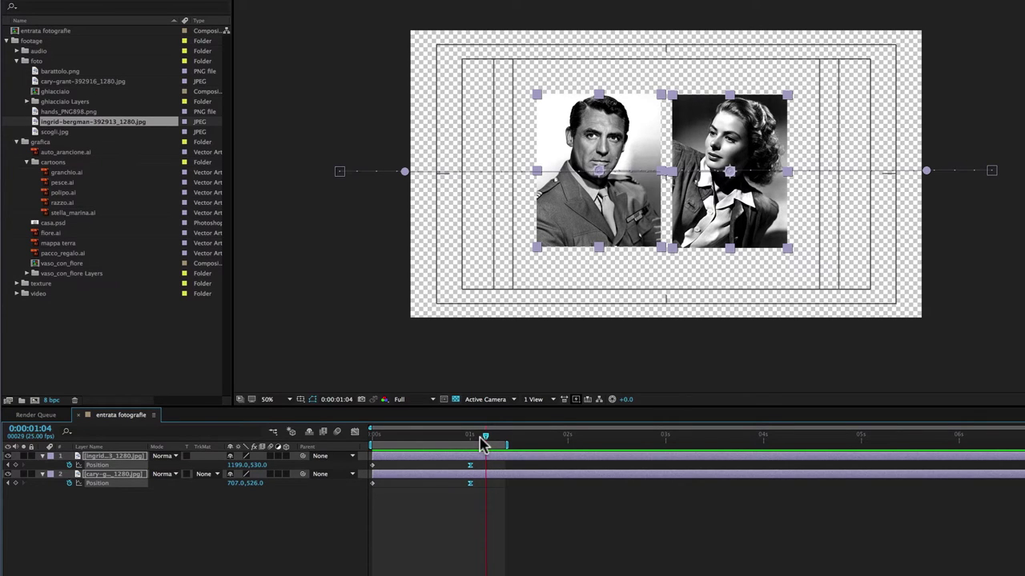
drag(483, 442, 471, 445)
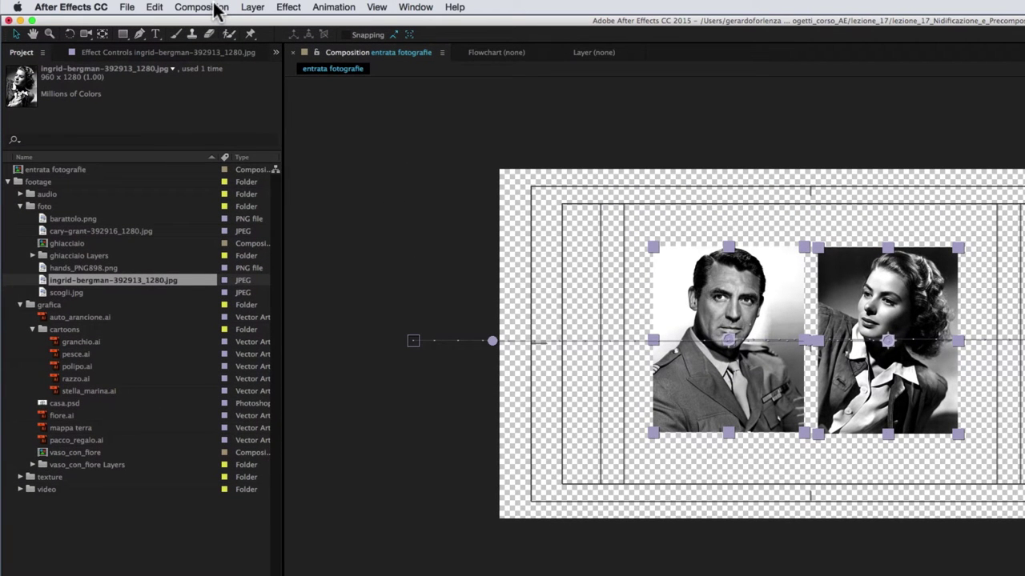
- Create composition 'animazione finale fotografie' using the HDTV 1080 25 preset
click(215, 11)
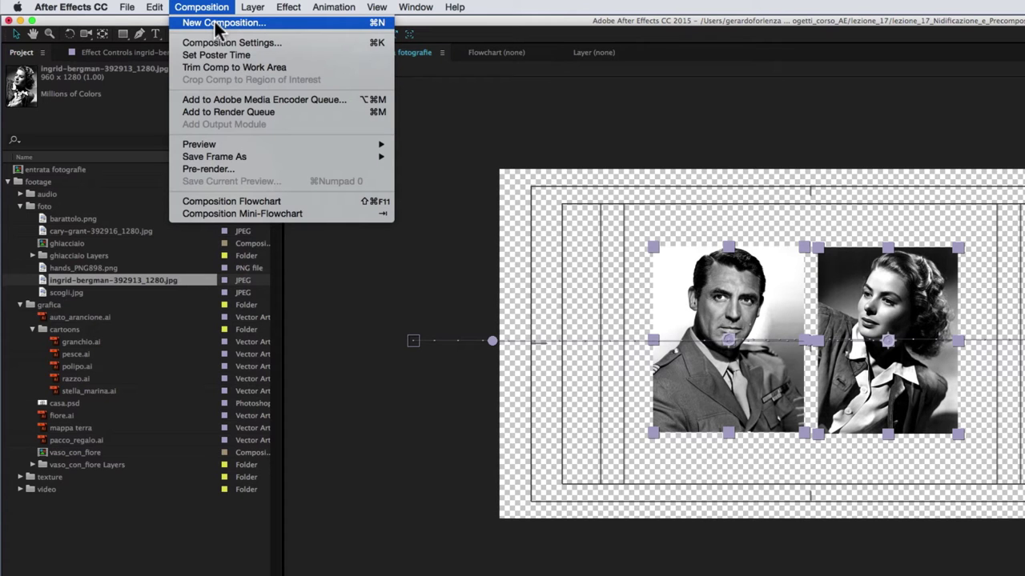
click(218, 24)
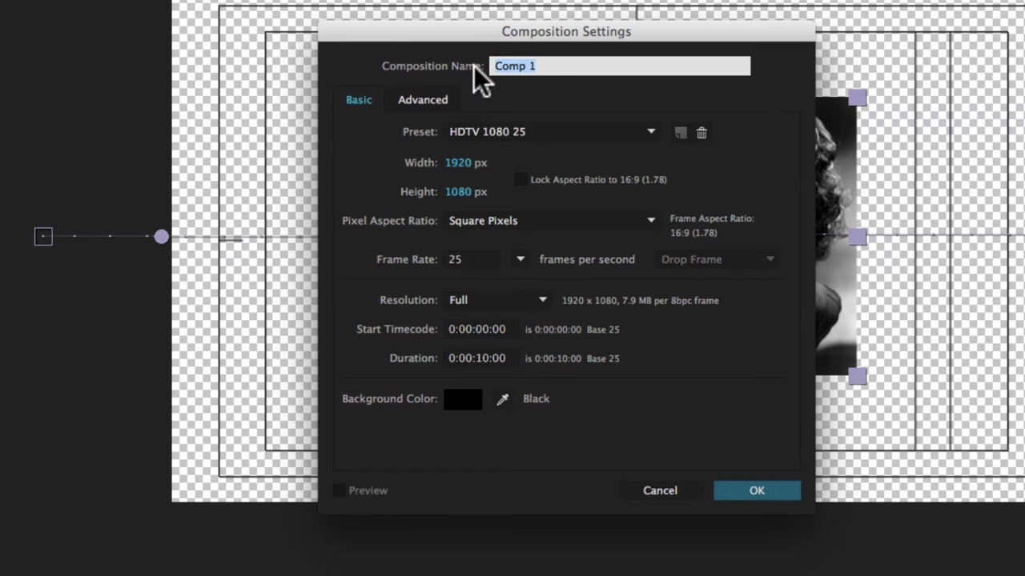
text(ar)
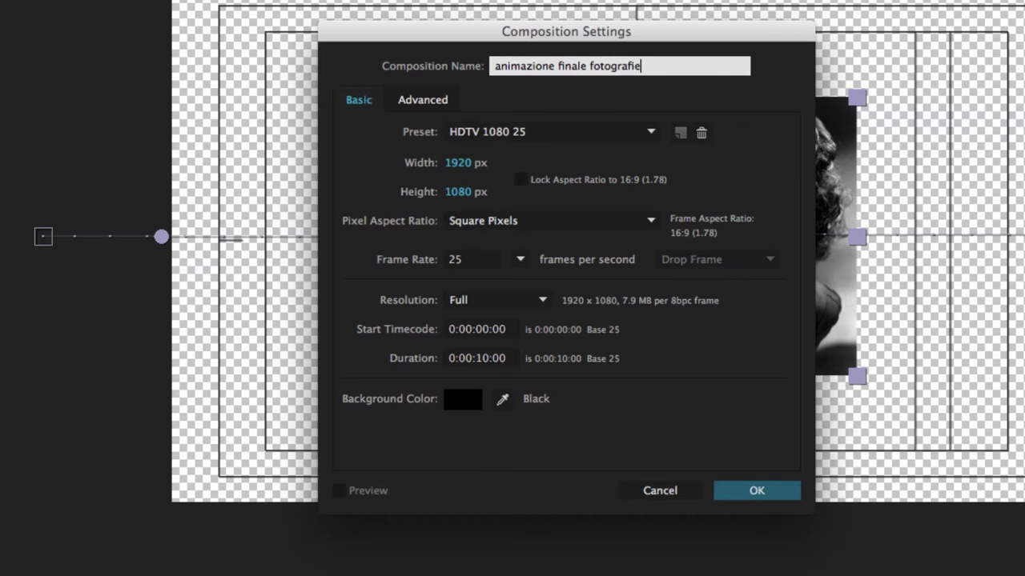
click(747, 478)
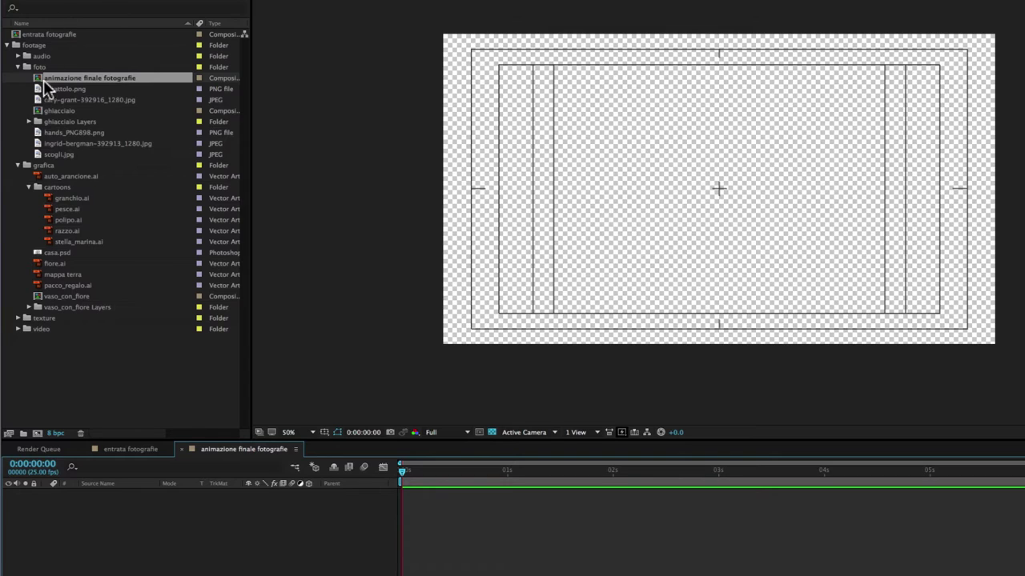
- Move 'animazione finale fotografie' out of the foto folder to the project root and collapse the footage folder
mouse_move(38, 77)
mouse_down()
mouse_move(37, 42)
mouse_move(16, 36)
mouse_up()
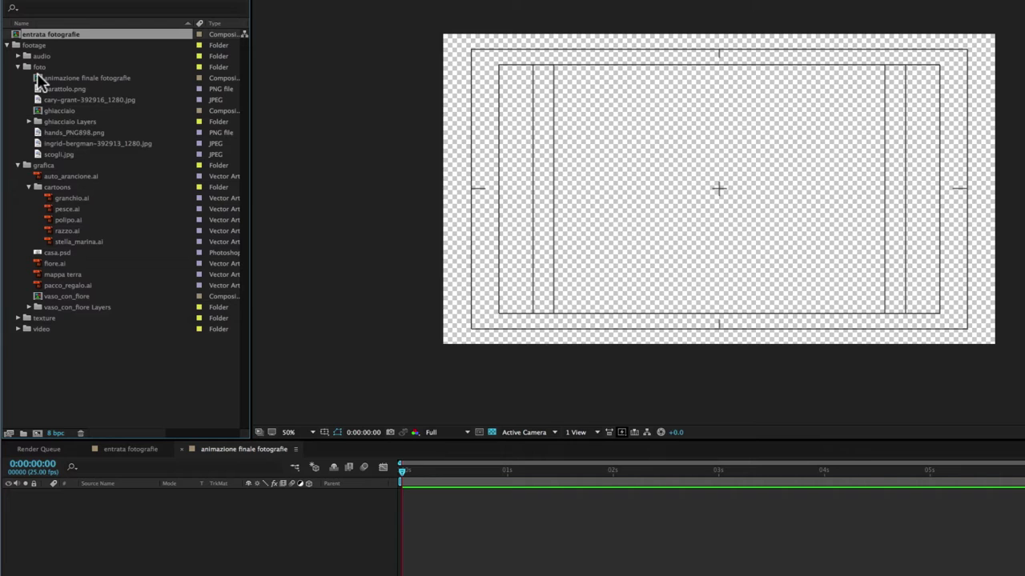
mouse_move(38, 80)
mouse_down()
mouse_move(80, 328)
mouse_move(44, 384)
mouse_up()
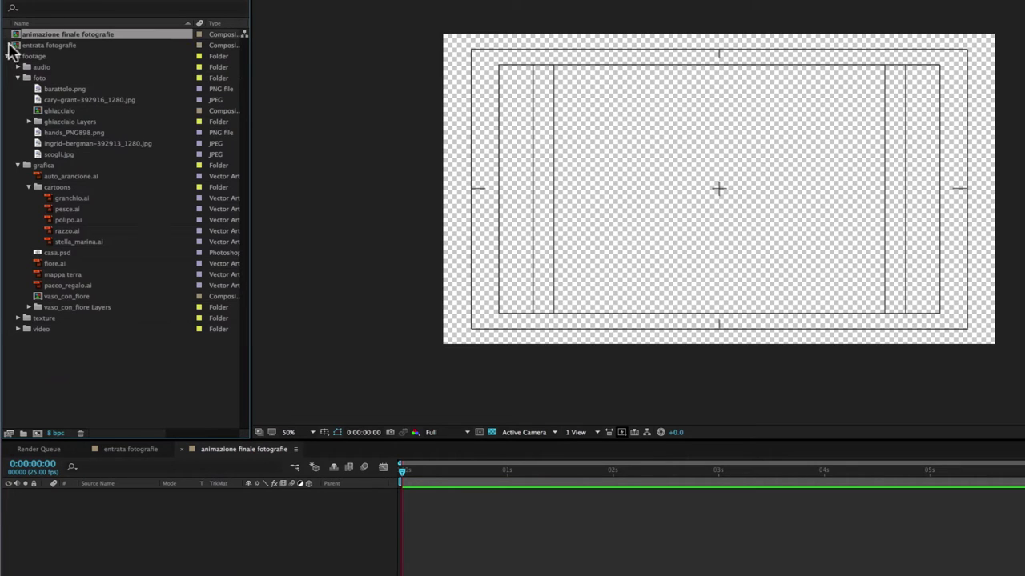
click(8, 56)
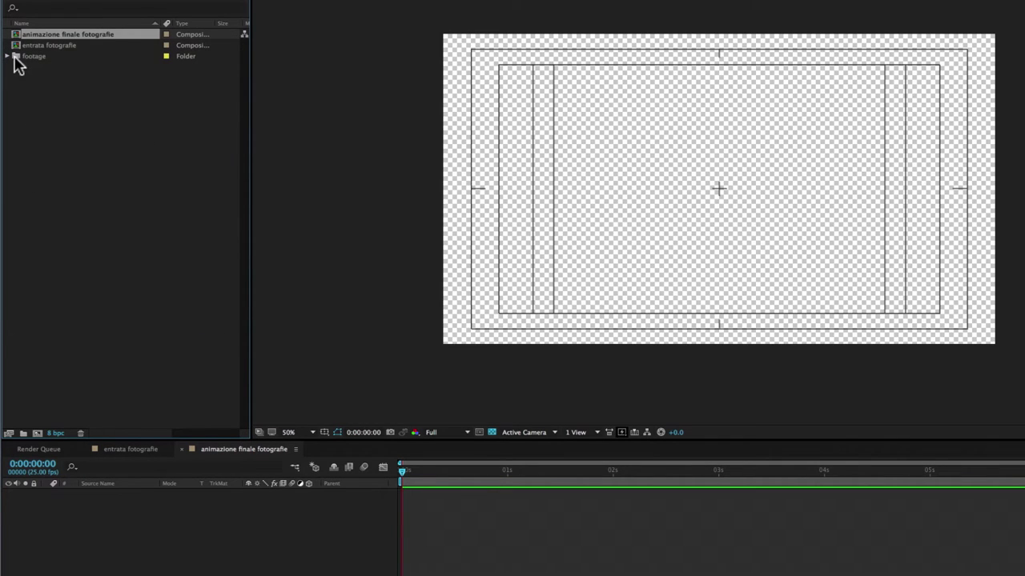
- Switch between the entrata fotografie and animazione finale fotografie timelines
click(16, 58)
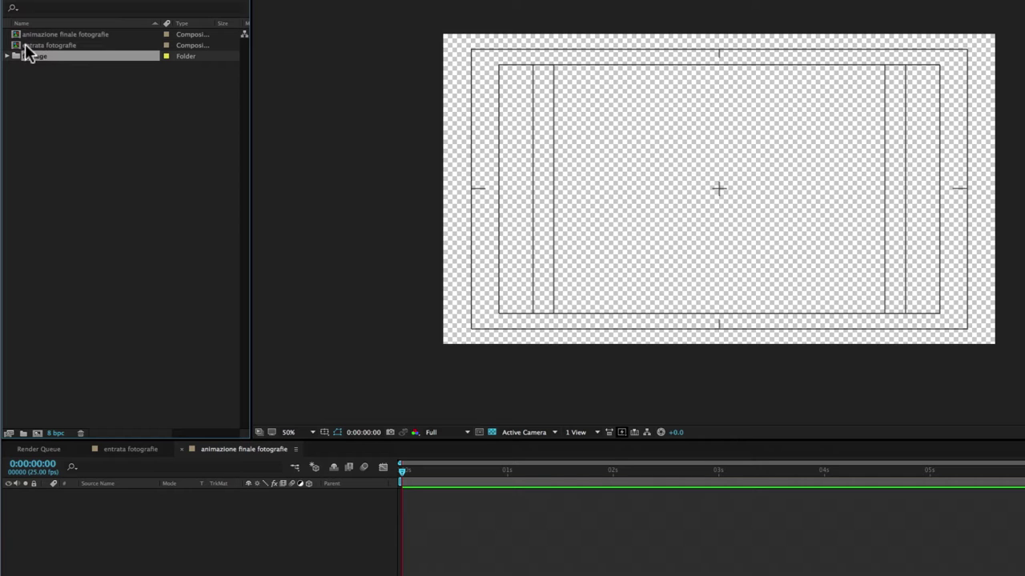
click(17, 47)
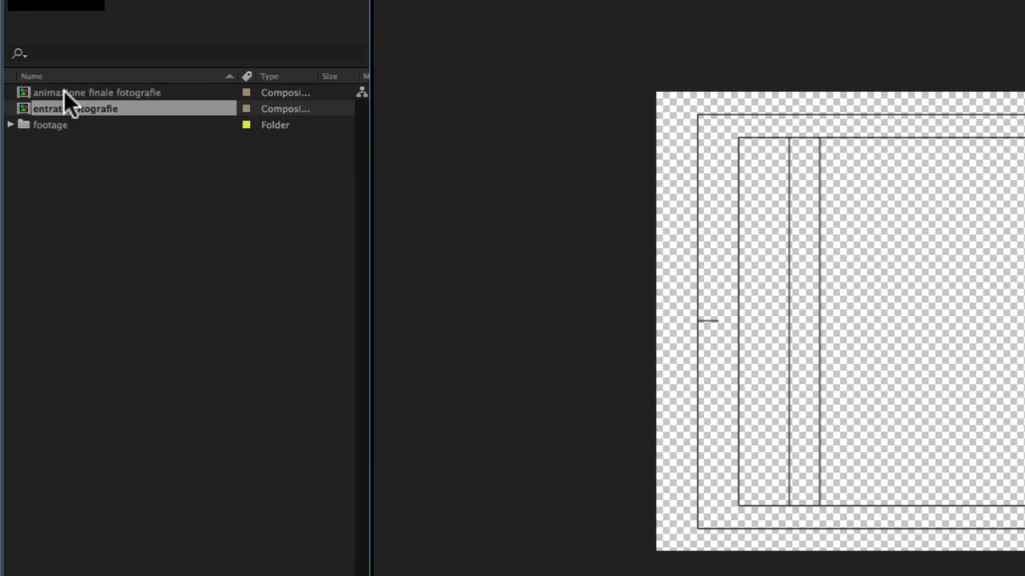
click(63, 89)
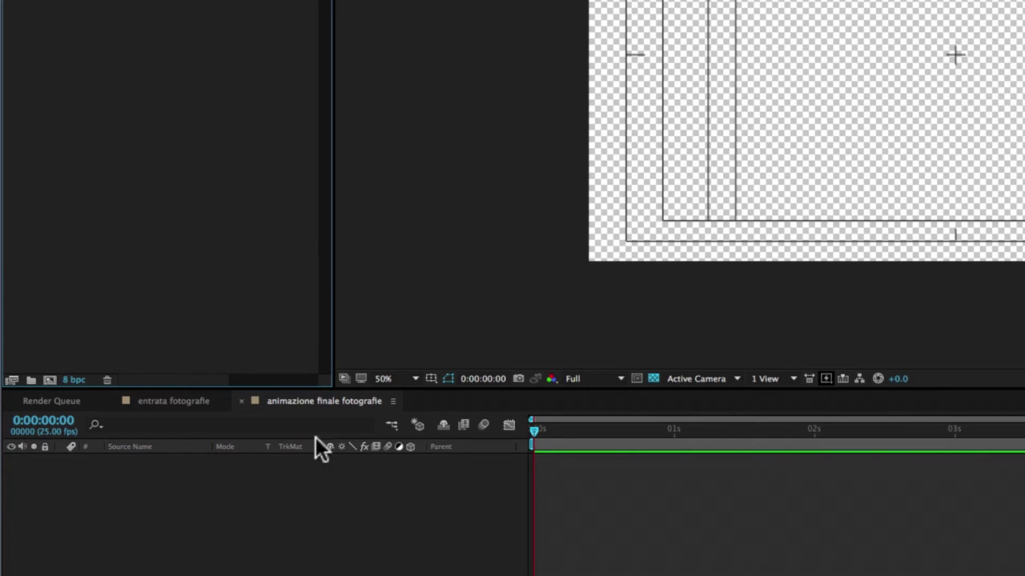
click(173, 400)
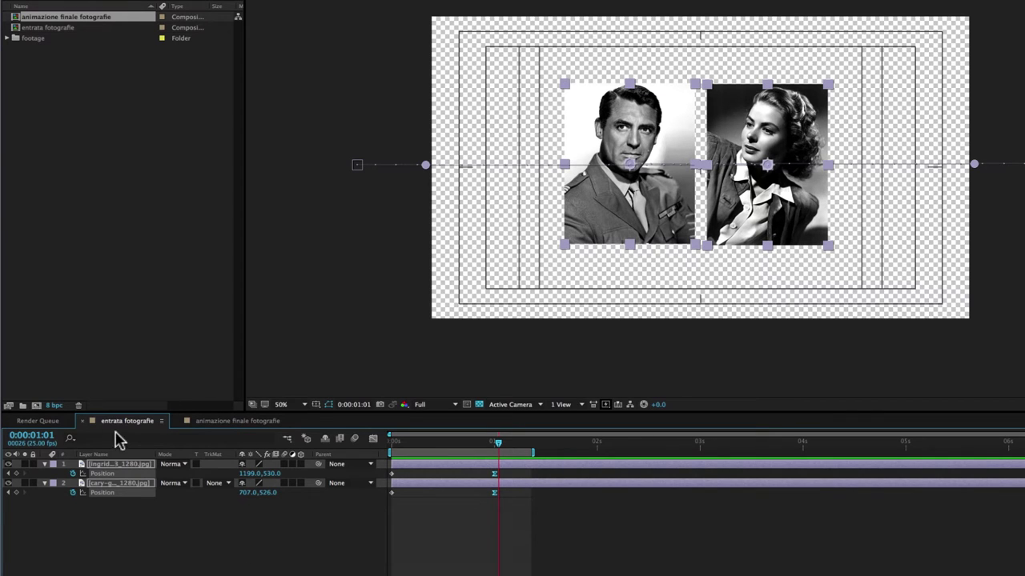
click(238, 422)
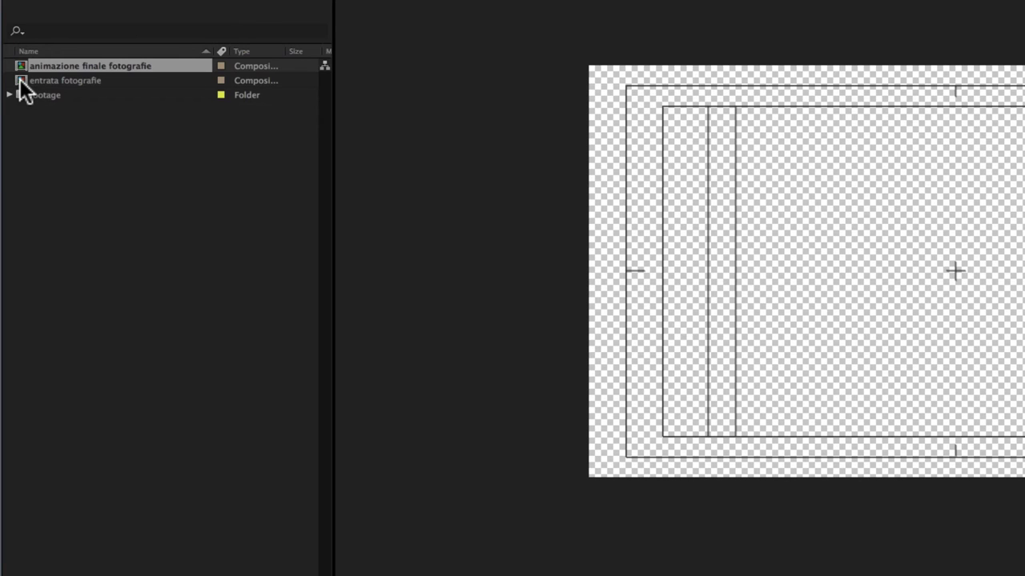
- Nest entrata fotografie in animazione finale fotografie, end the work area at 1:12, and preview
drag(20, 79, 153, 483)
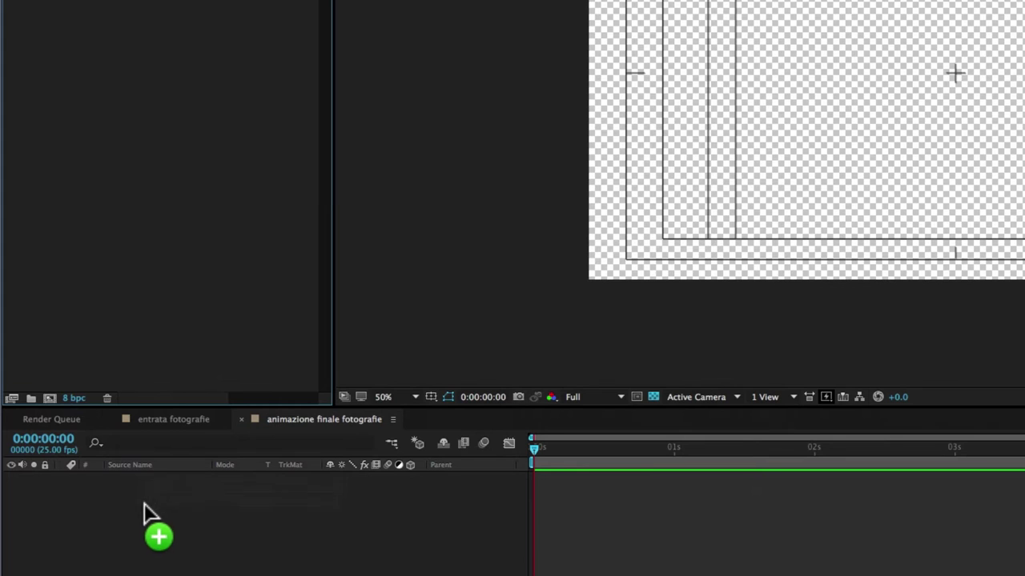
drag(152, 483, 114, 502)
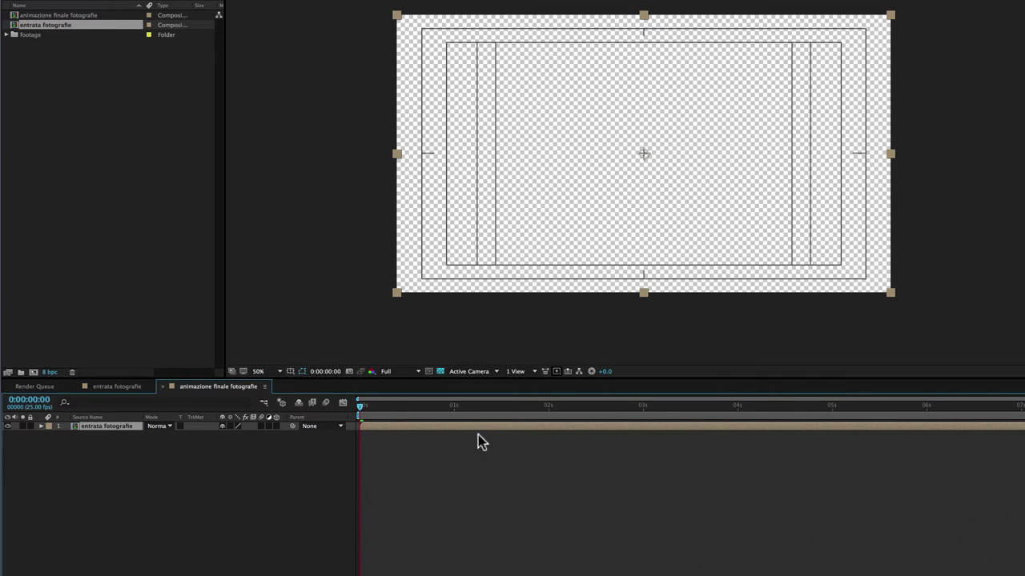
drag(384, 408, 504, 410)
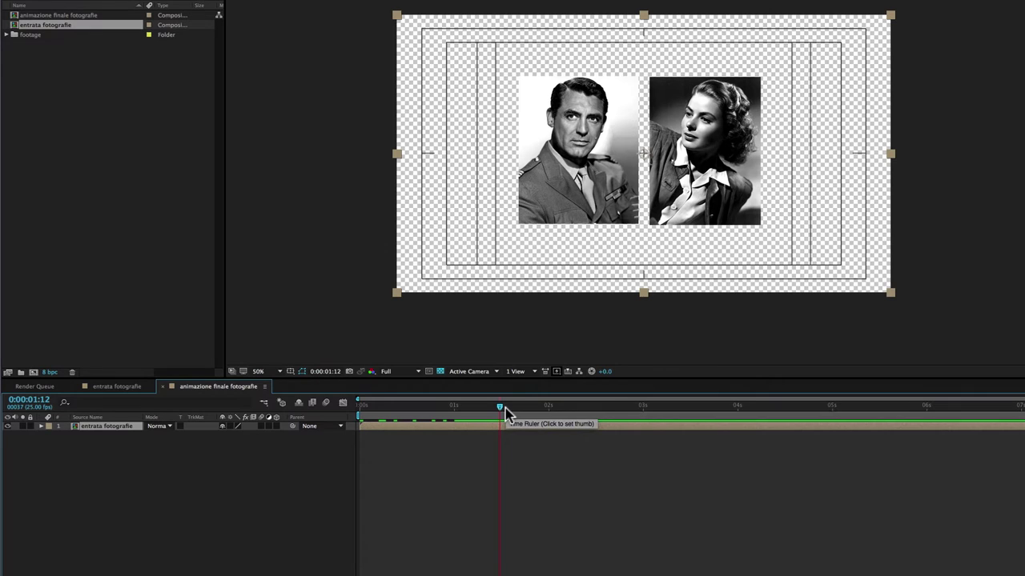
key(n)
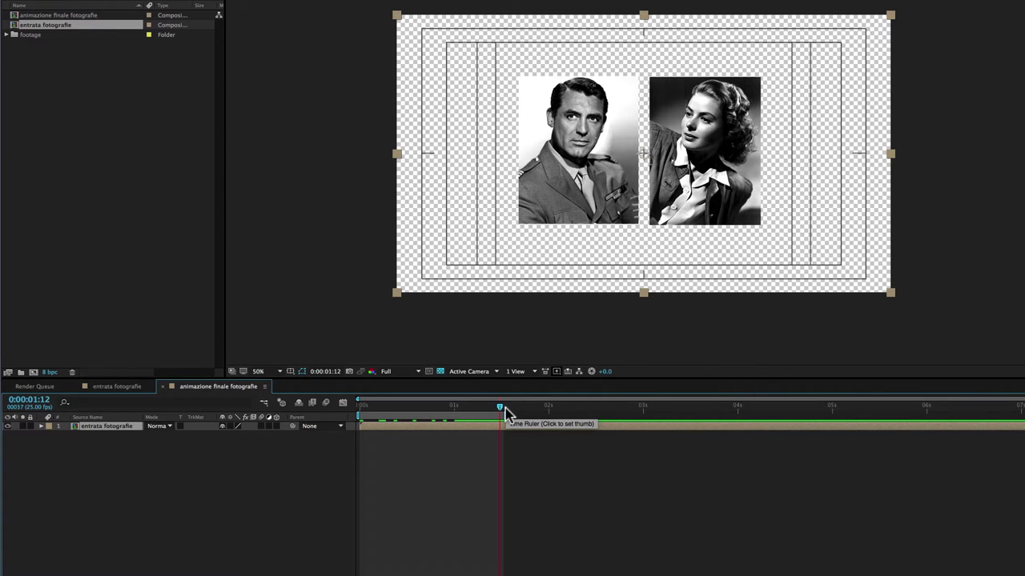
key(space)
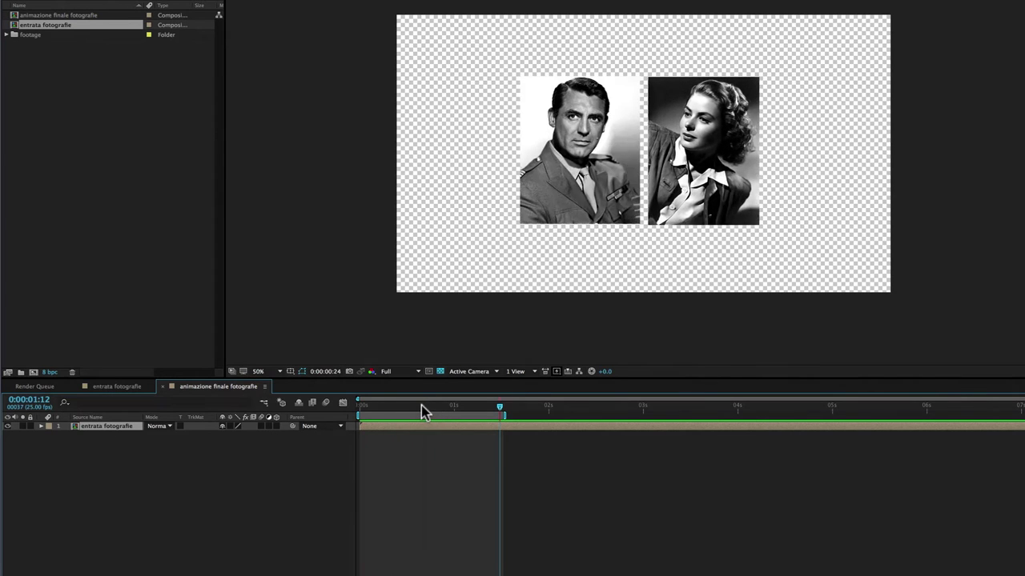
click(420, 406)
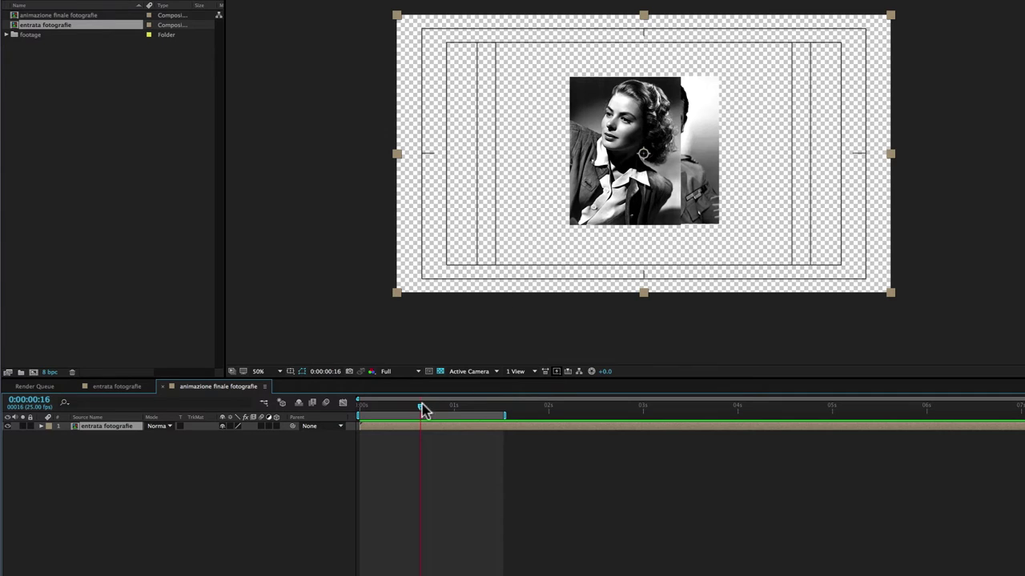
drag(421, 405, 470, 407)
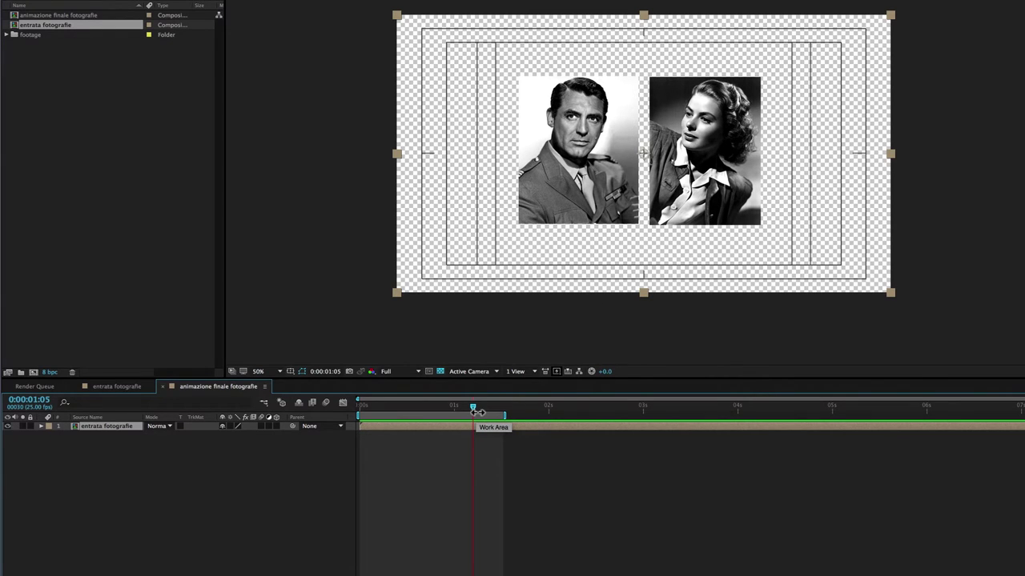
- Keyframe the nested layer's Scale at 100% on the first frame, extending the work area to ~5 seconds
key(s)
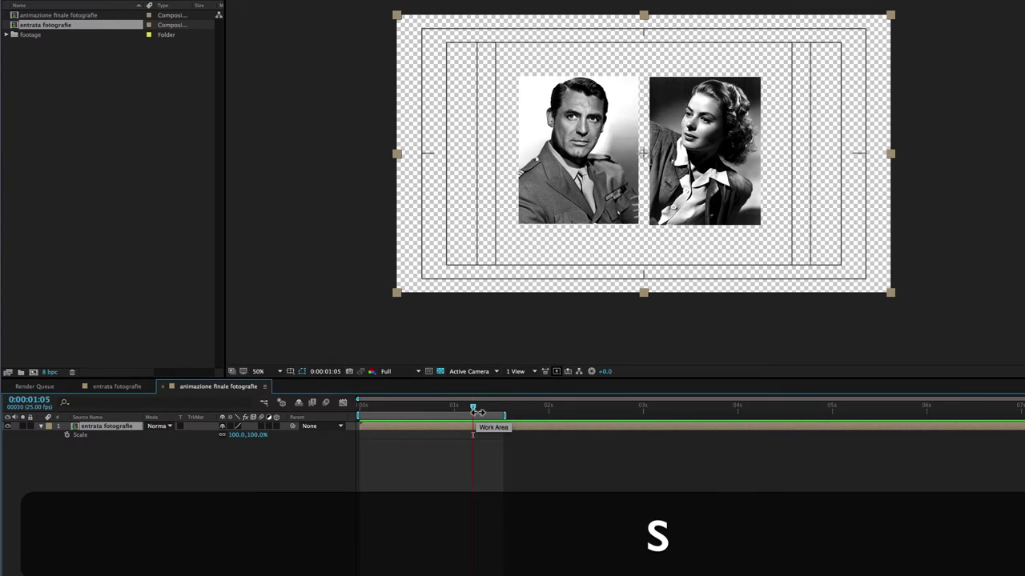
click(363, 402)
drag(363, 402, 353, 405)
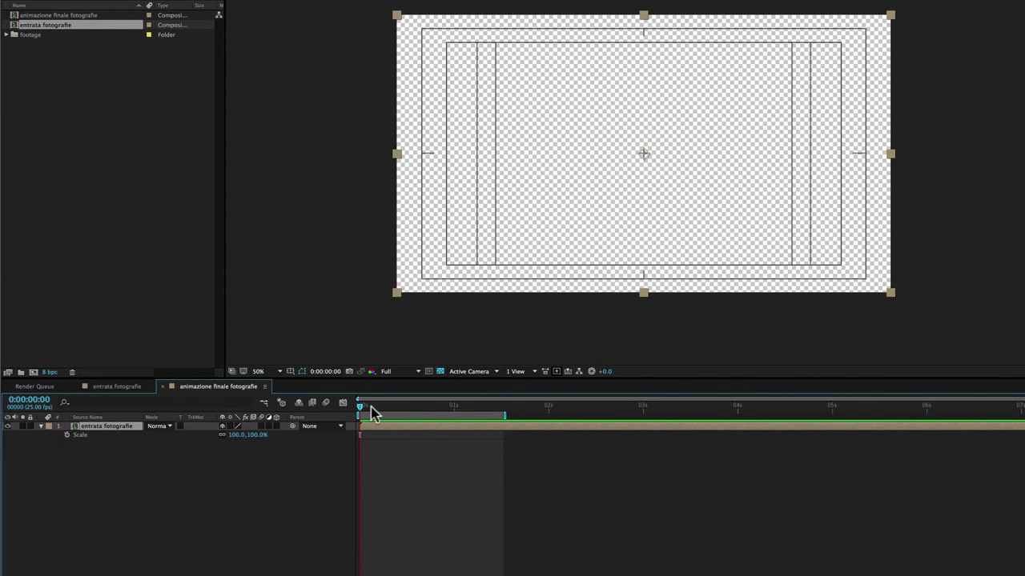
drag(505, 415, 836, 410)
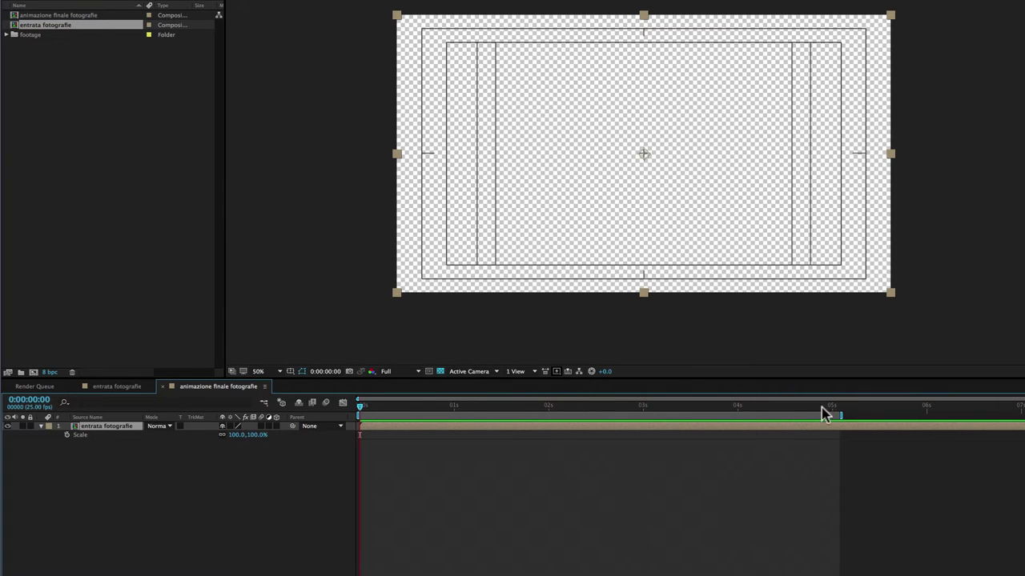
click(67, 436)
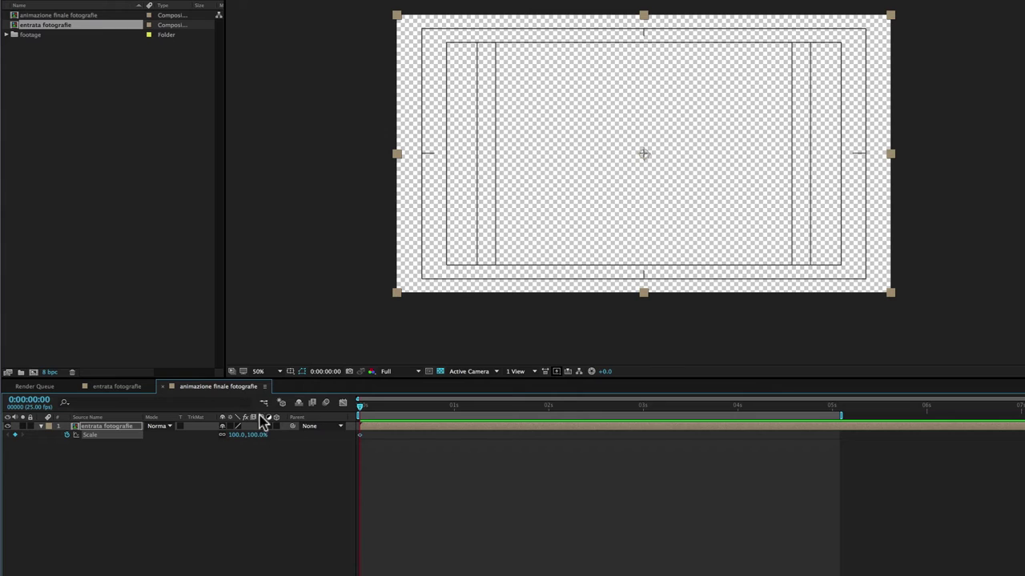
- Set Scale to 156% at five seconds and preview the slow enlargement
drag(360, 407, 833, 411)
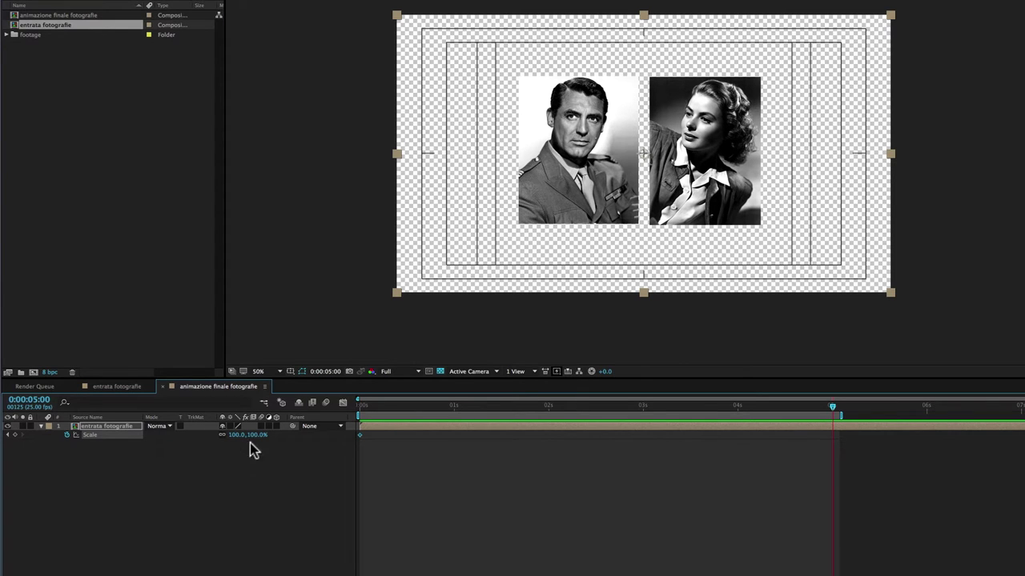
drag(233, 435, 253, 426)
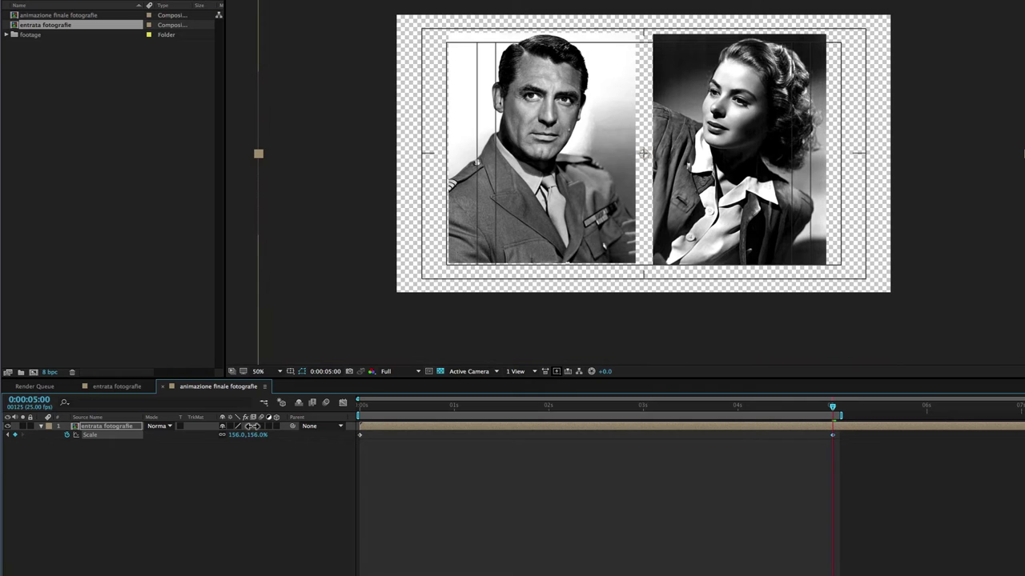
drag(840, 416, 857, 416)
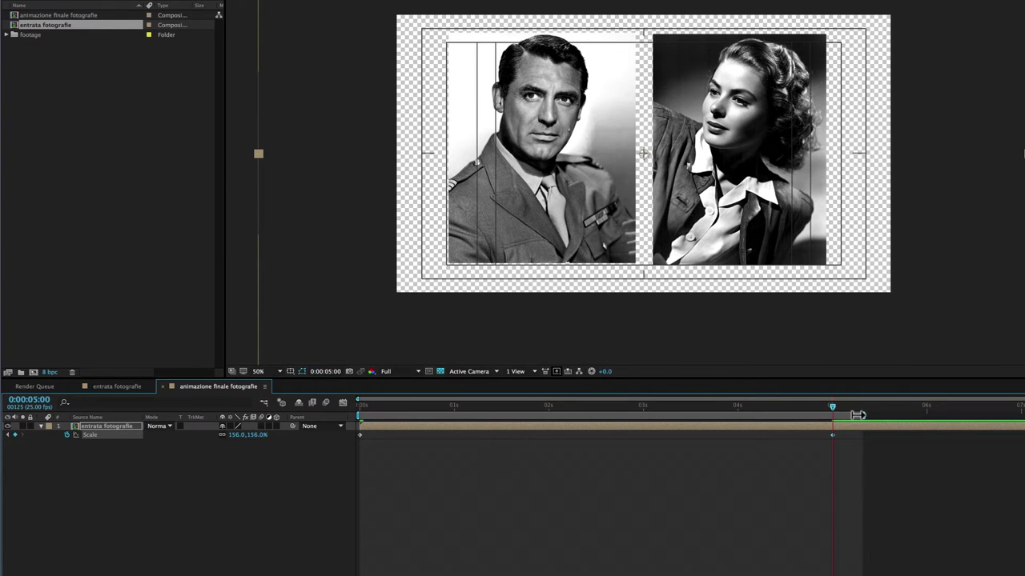
key(space)
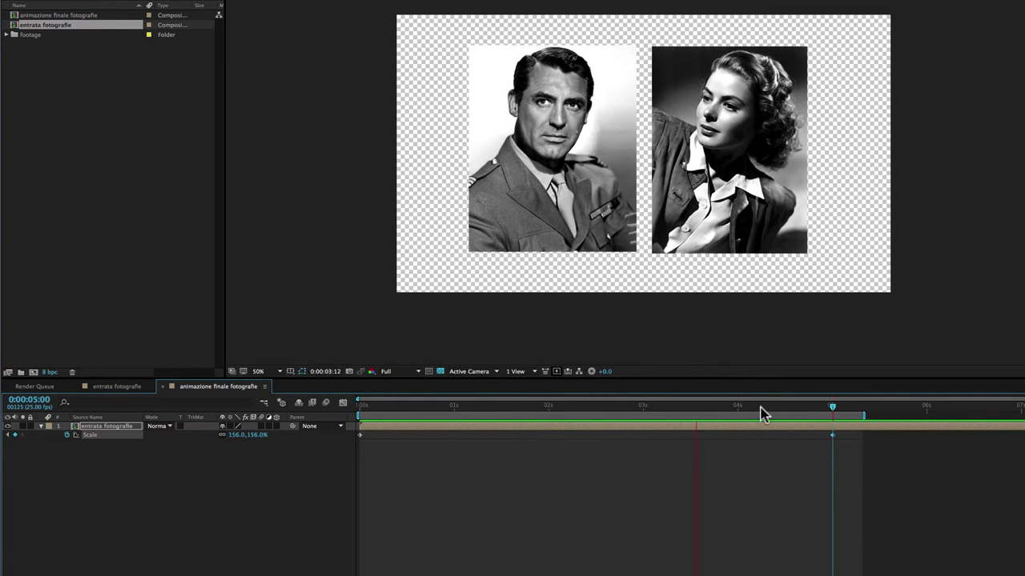
drag(751, 409, 738, 408)
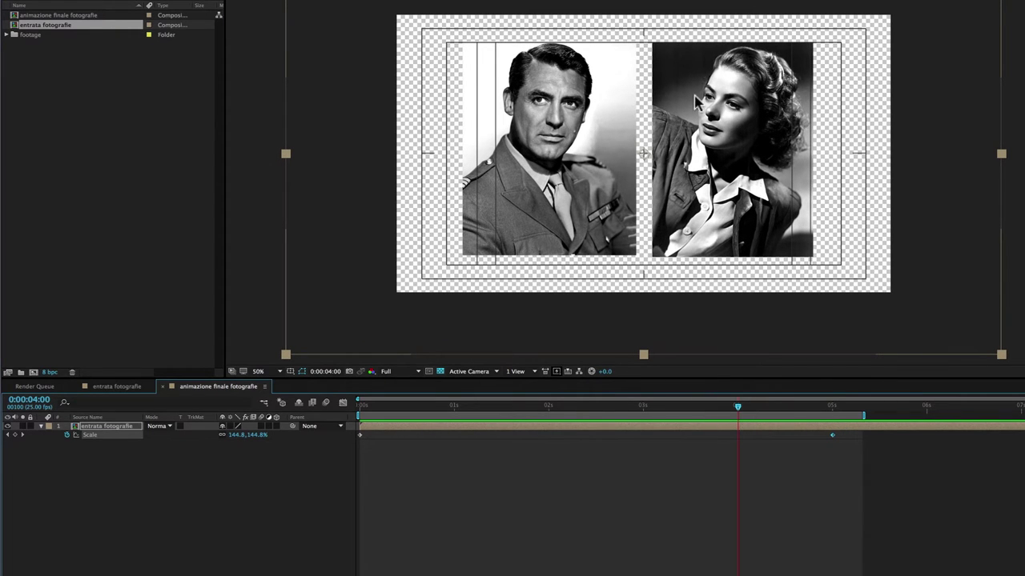
click(107, 427)
- Key the entrata fotografie layer's Opacity at 100% at 4 seconds and 0% at 5 seconds, then preview
key(shift)
key(shift+t)
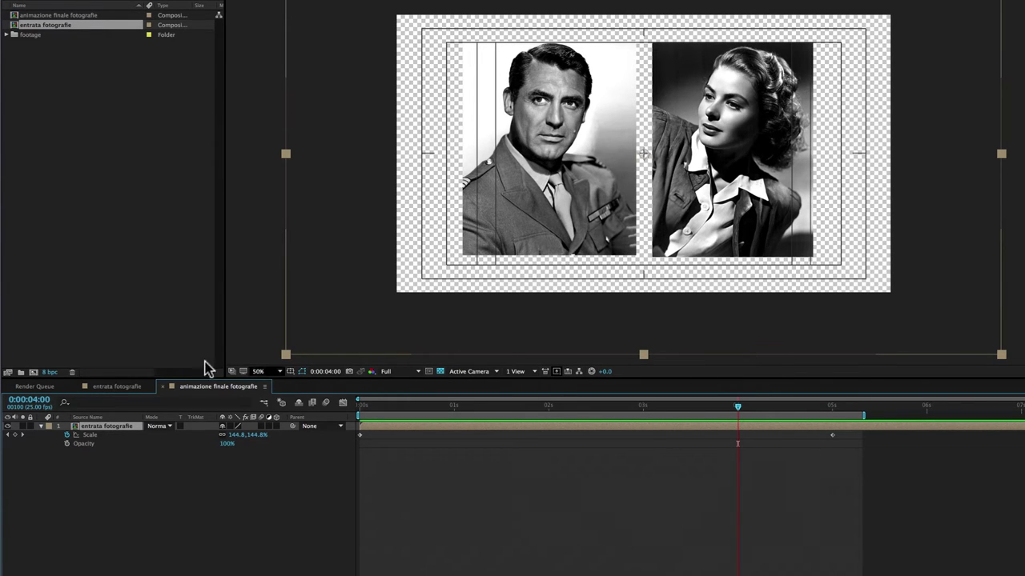
click(67, 443)
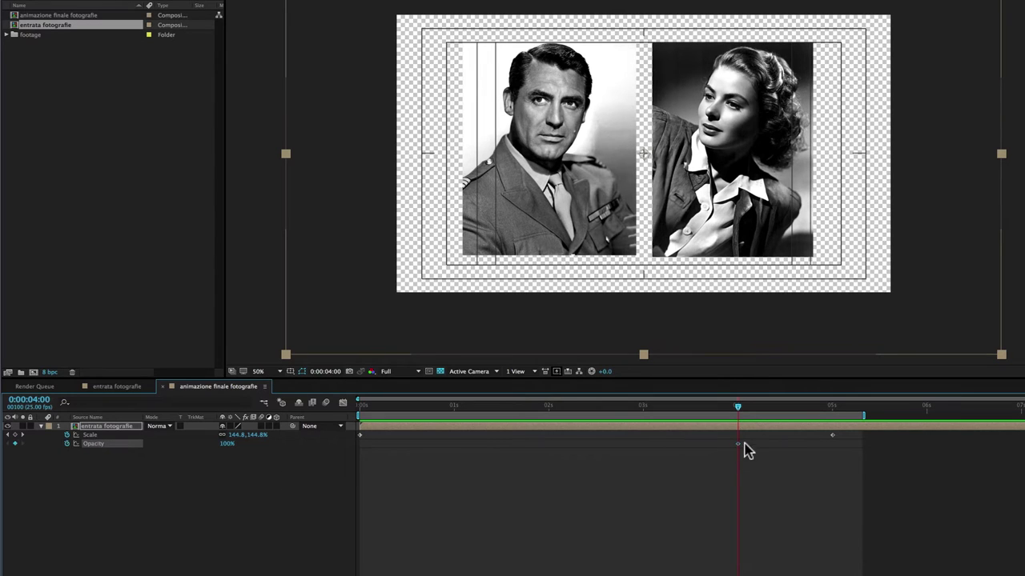
right_click(833, 440)
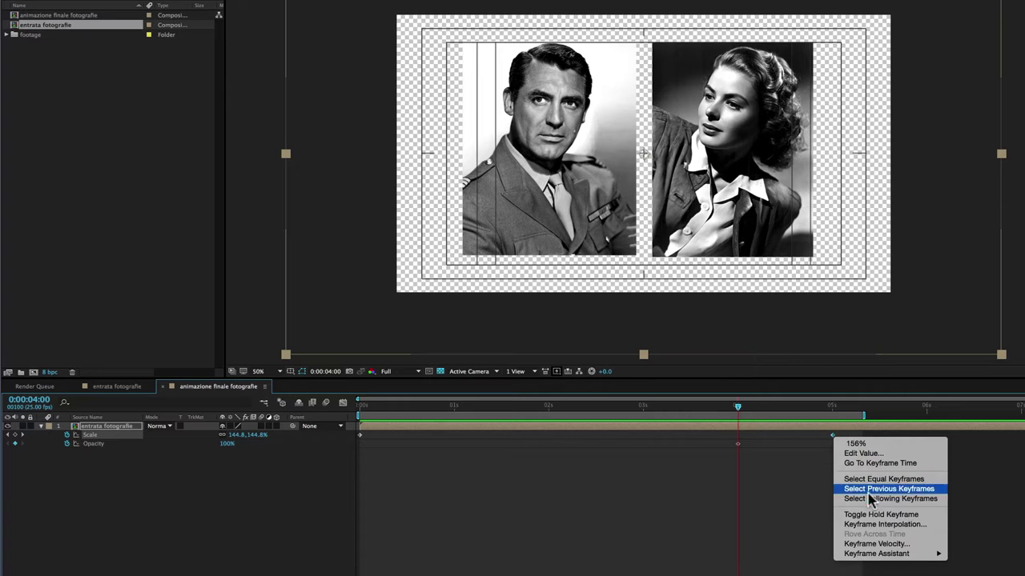
click(863, 464)
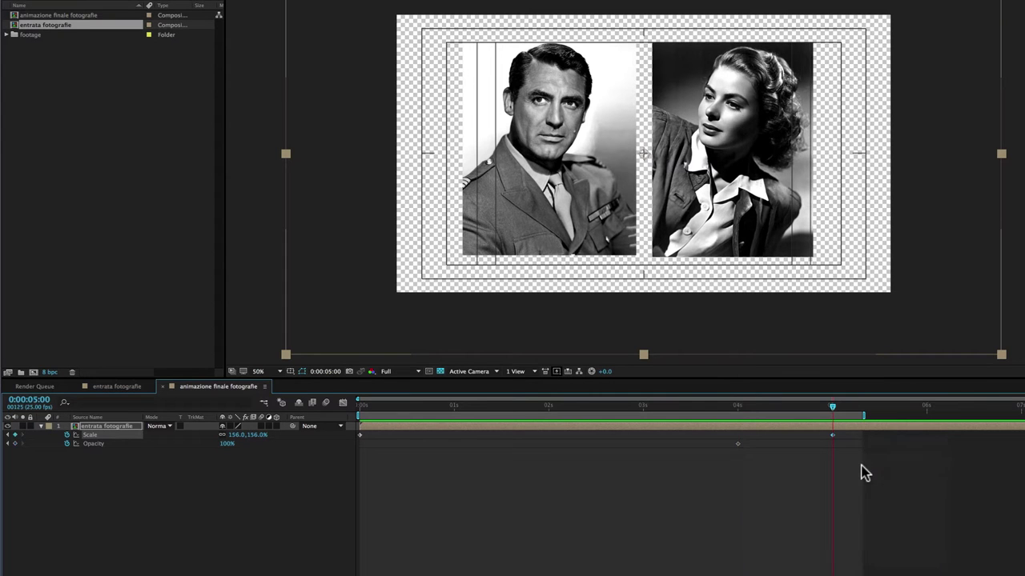
drag(228, 445, 149, 443)
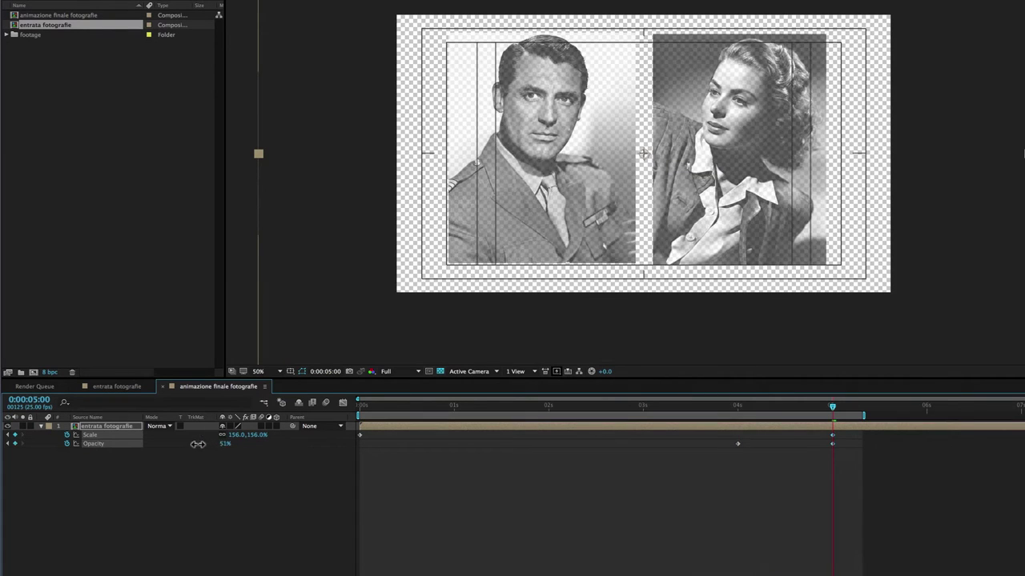
key(space)
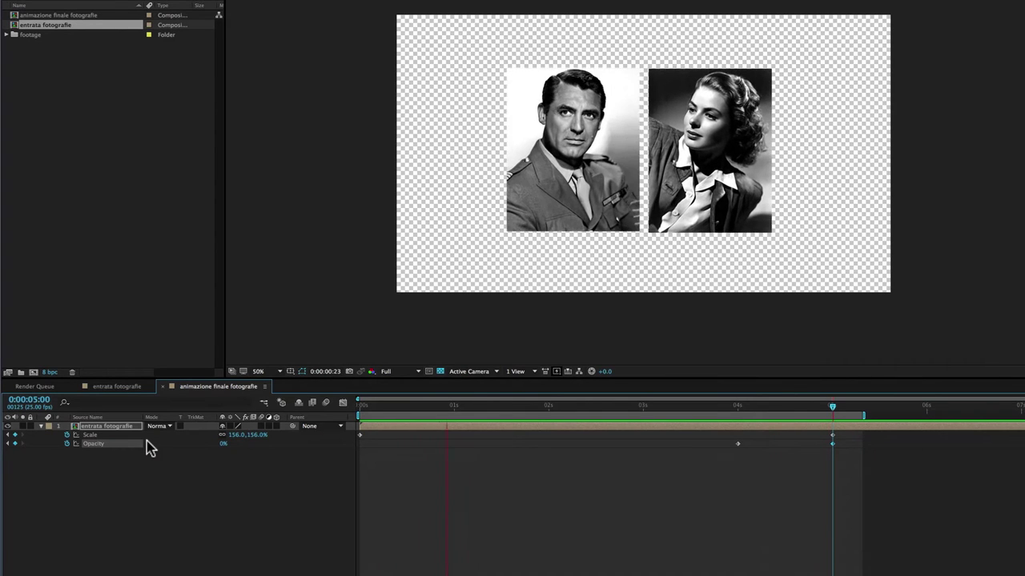
- Stop the preview, scrub through the zoom to check it, and deselect the layer
click(439, 404)
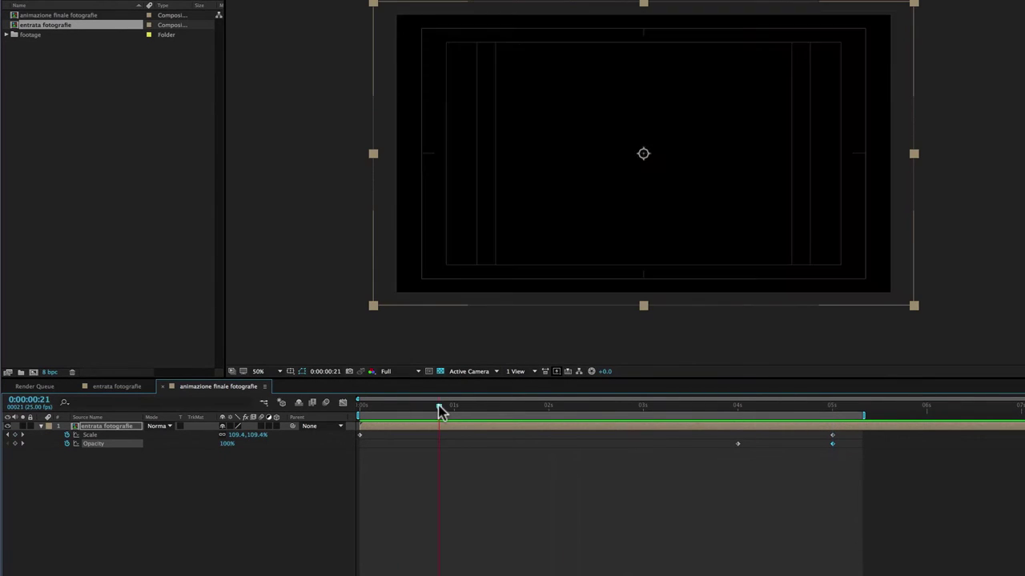
drag(471, 407, 663, 409)
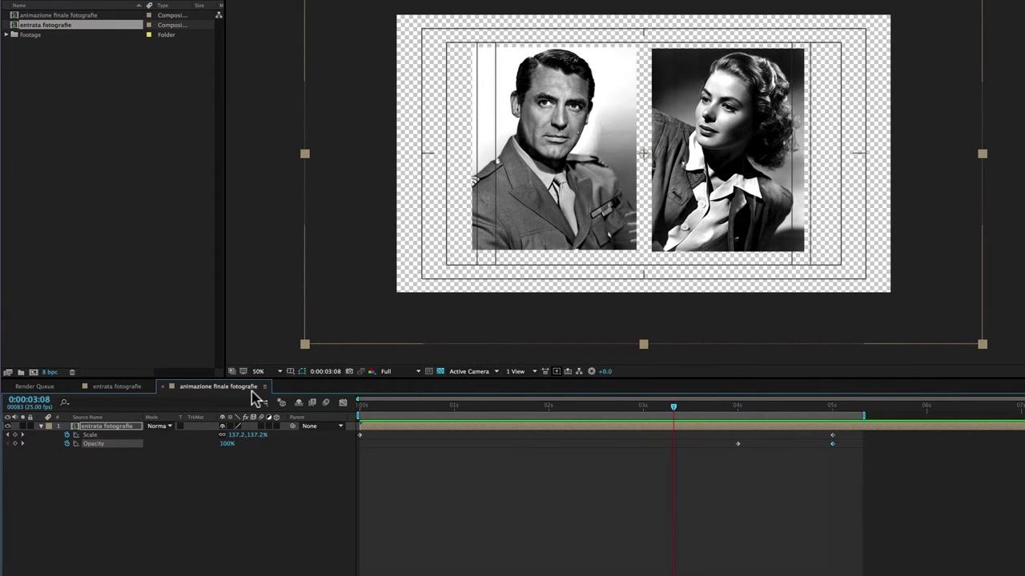
click(536, 428)
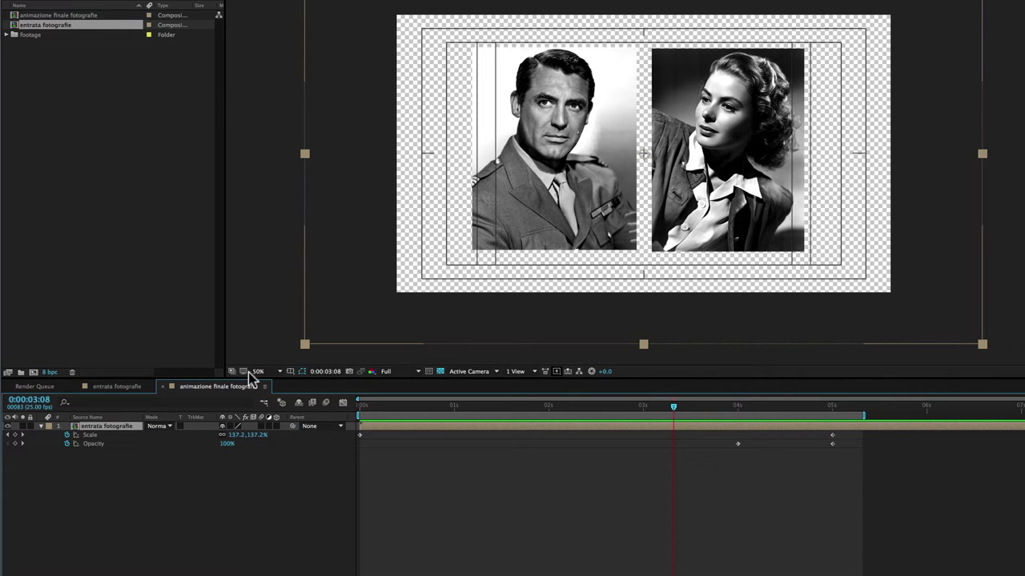
click(128, 388)
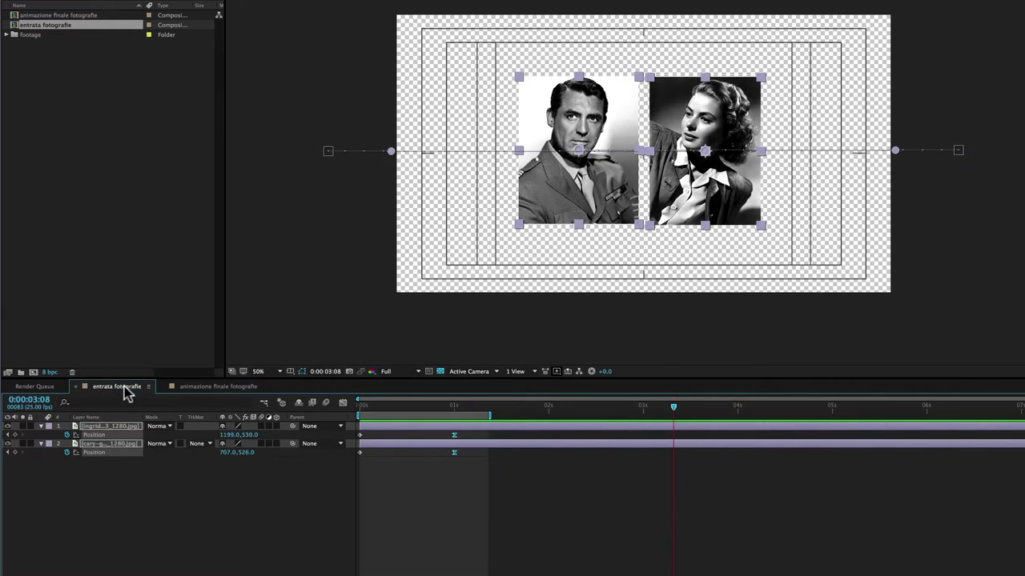
click(138, 425)
shift+click(132, 443)
mouse_move(392, 411)
mouse_down()
mouse_move(383, 412)
mouse_move(403, 412)
mouse_up()
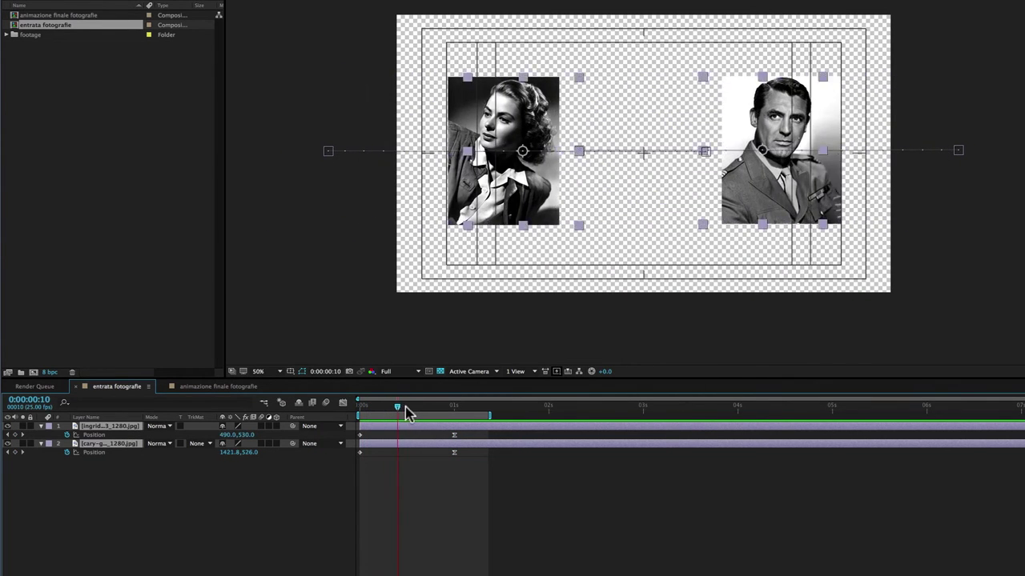
key(space)
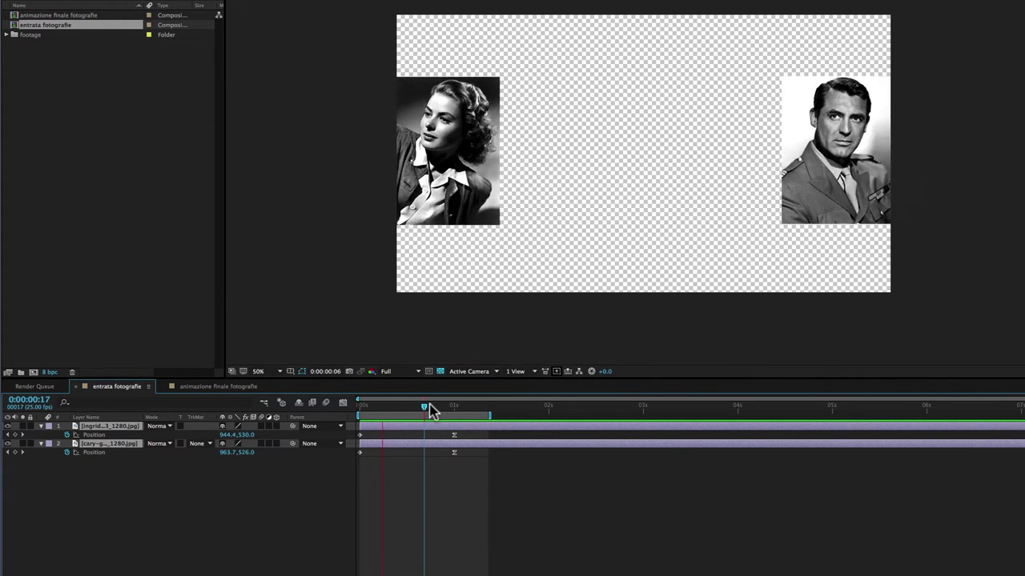
key(space)
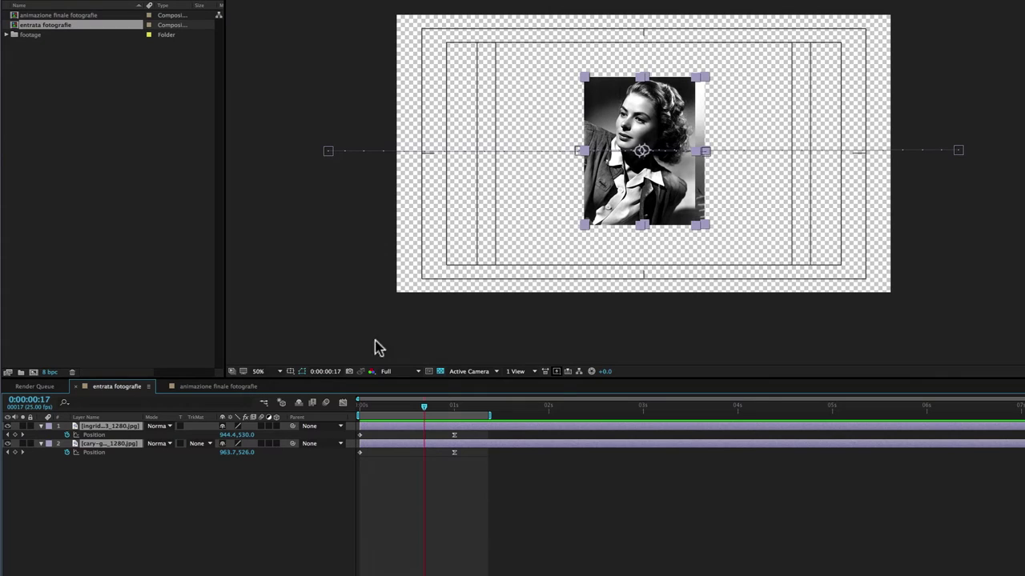
click(230, 391)
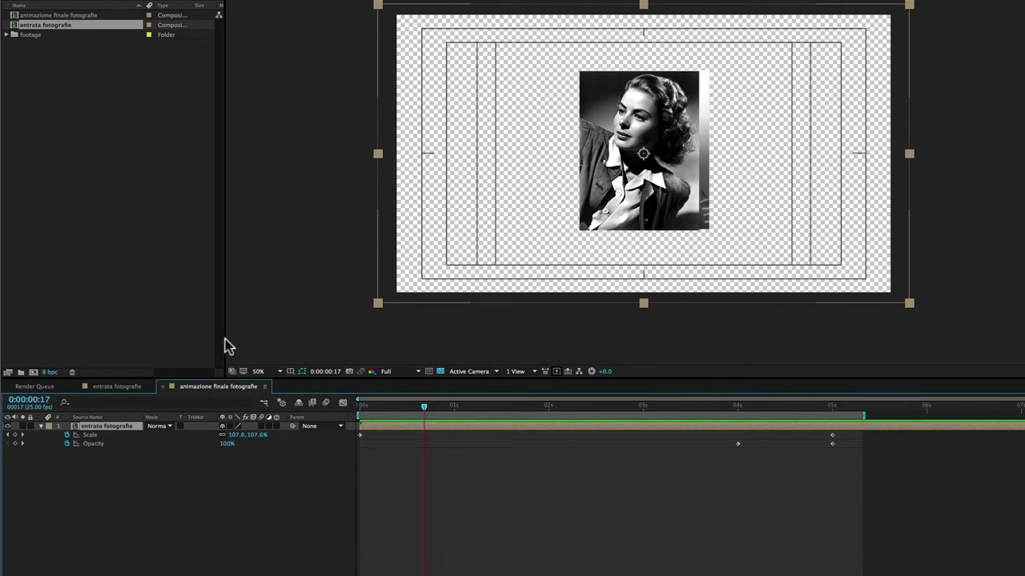
click(120, 389)
click(123, 494)
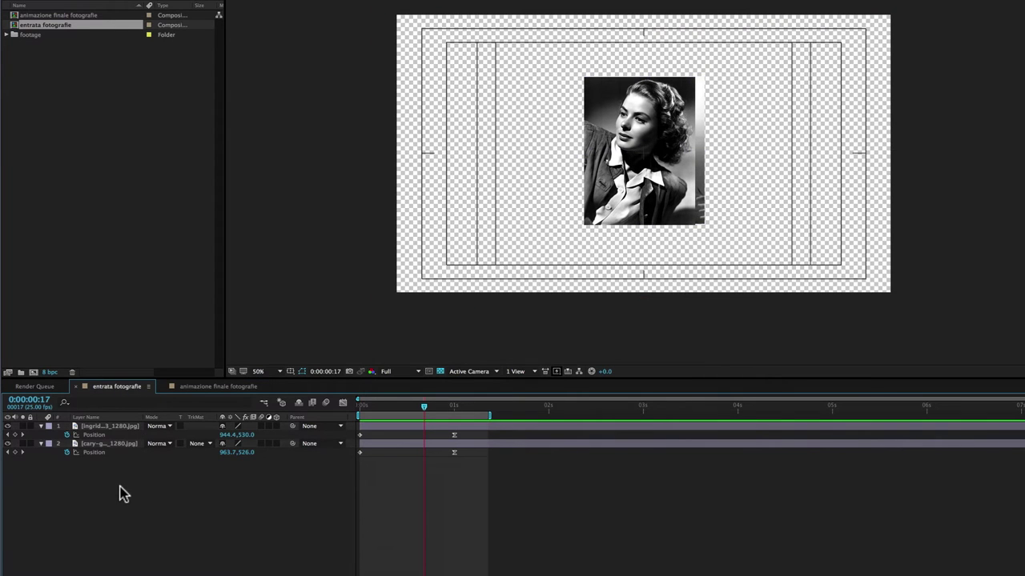
drag(453, 408, 478, 411)
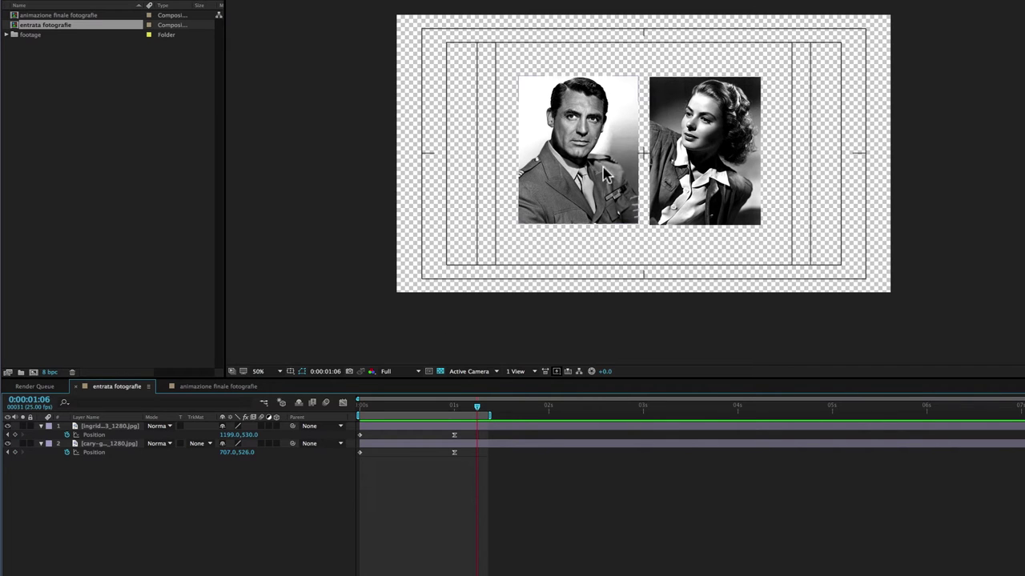
key(space)
click(9, 41)
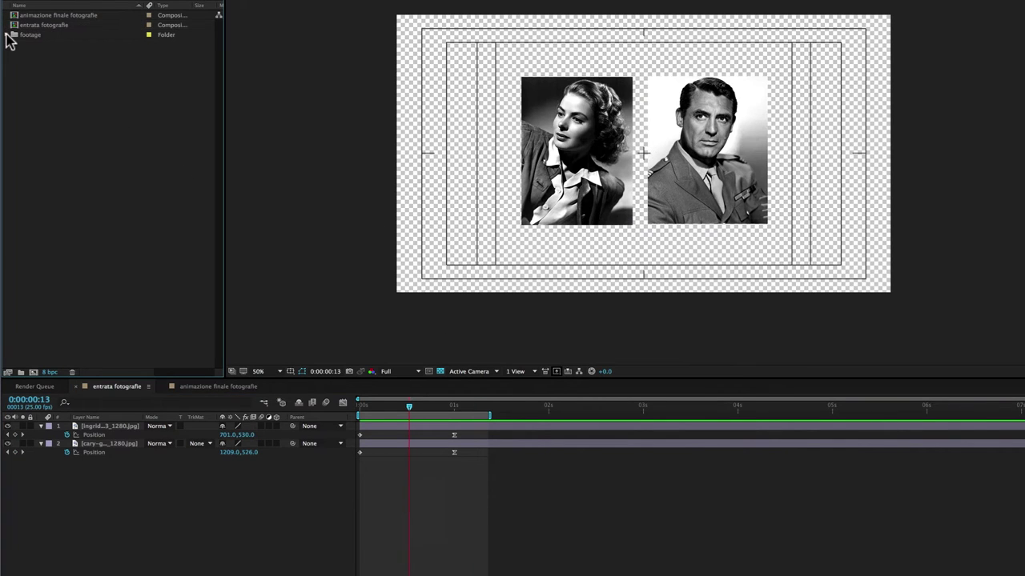
- Replace the man's portrait layer with james-stewart-392932_1280.jpg and preview its Position slide-in
click(6, 36)
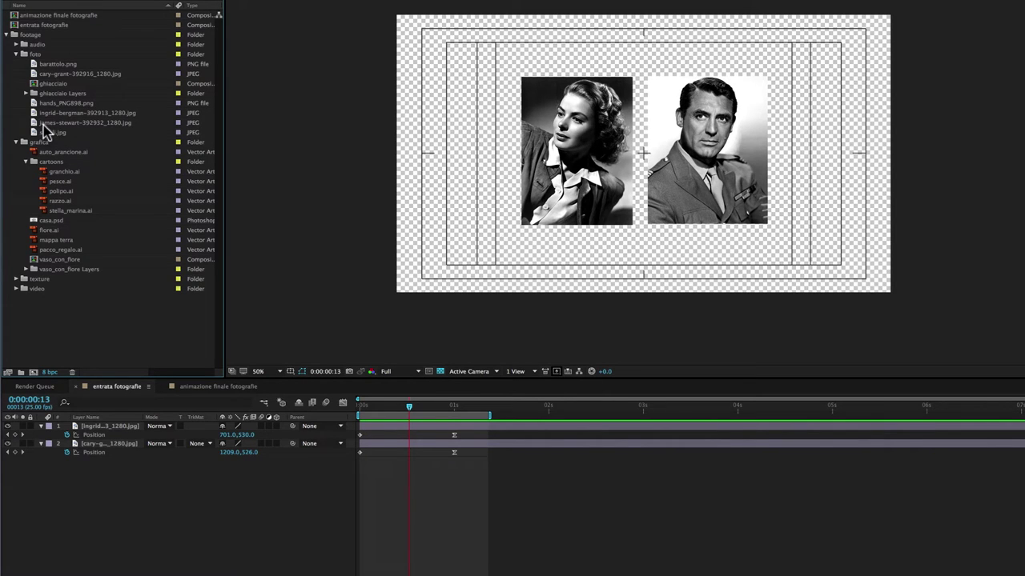
click(33, 123)
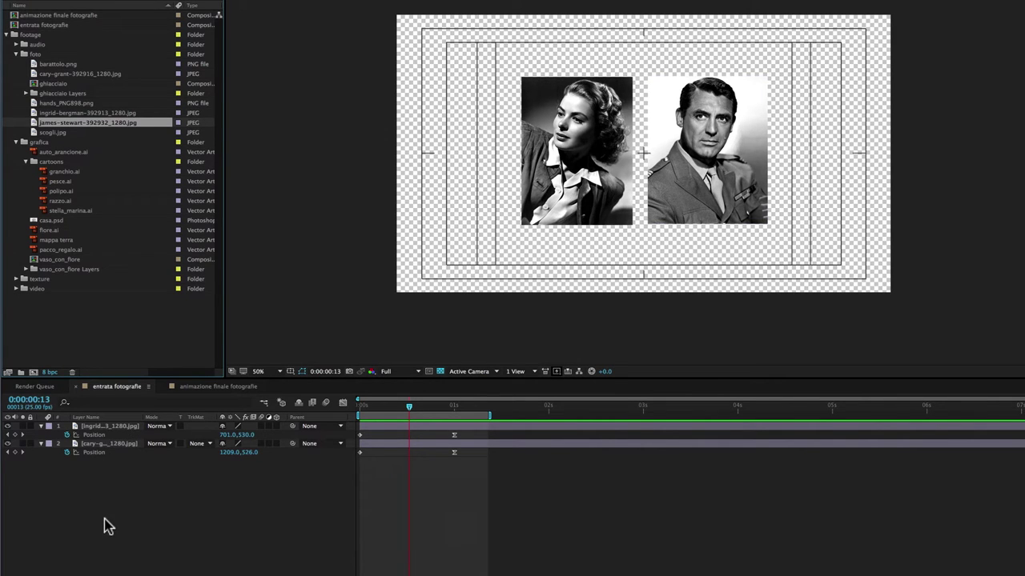
click(107, 443)
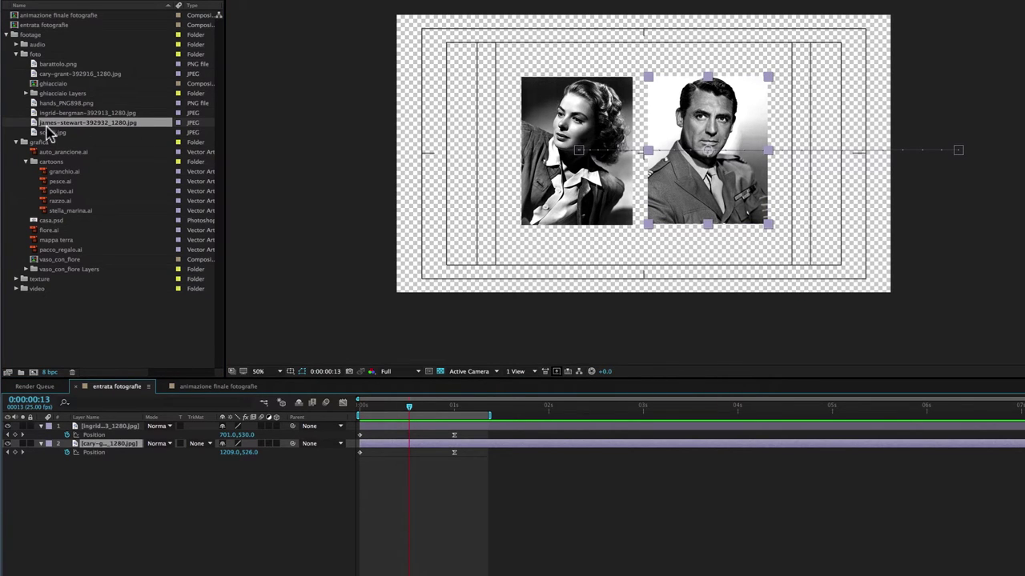
mouse_move(36, 128)
mouse_down()
mouse_move(128, 301)
mouse_move(117, 450)
mouse_up()
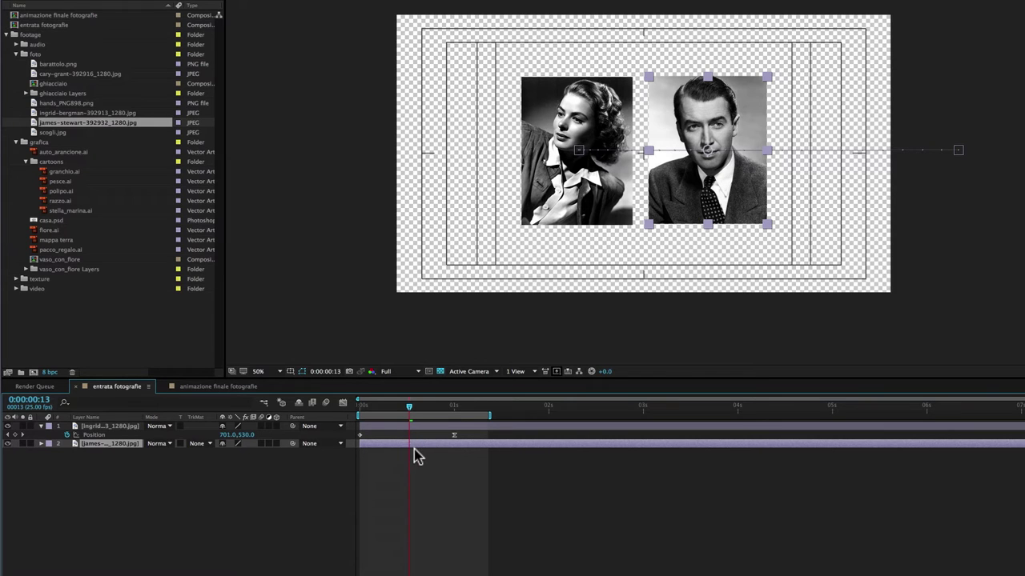
key(u)
key(space)
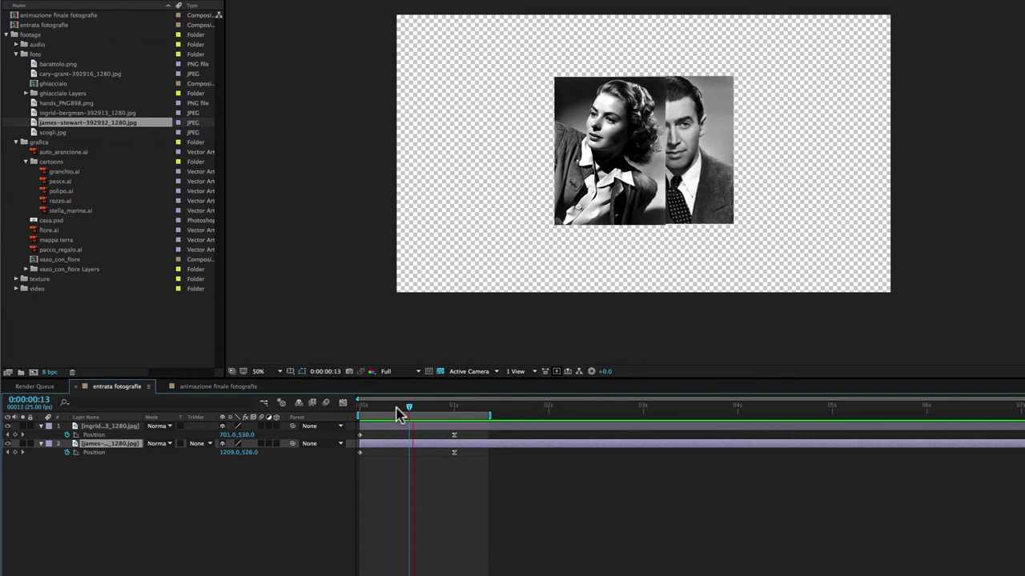
drag(411, 412, 472, 408)
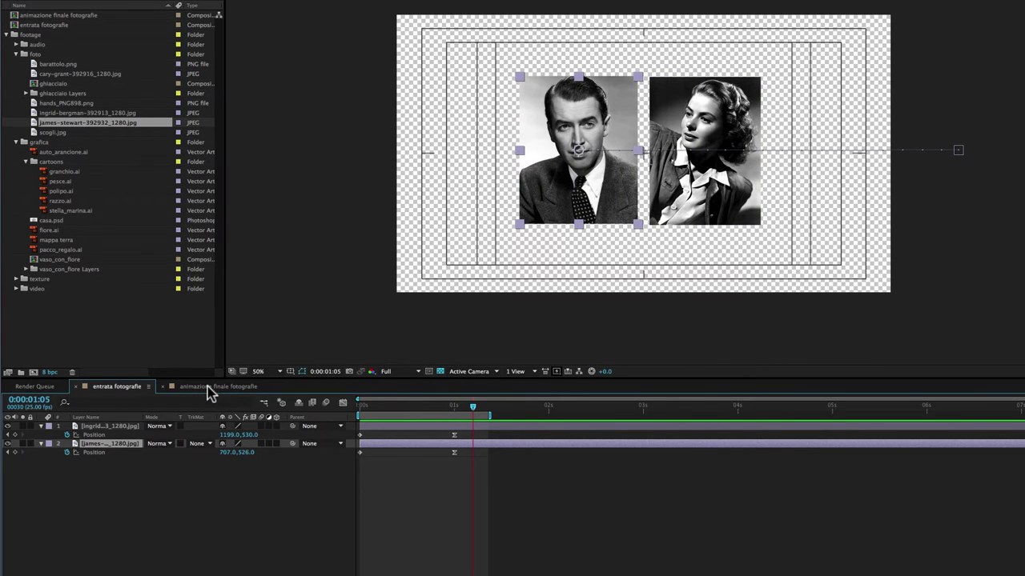
click(209, 388)
drag(403, 411, 343, 412)
key(space)
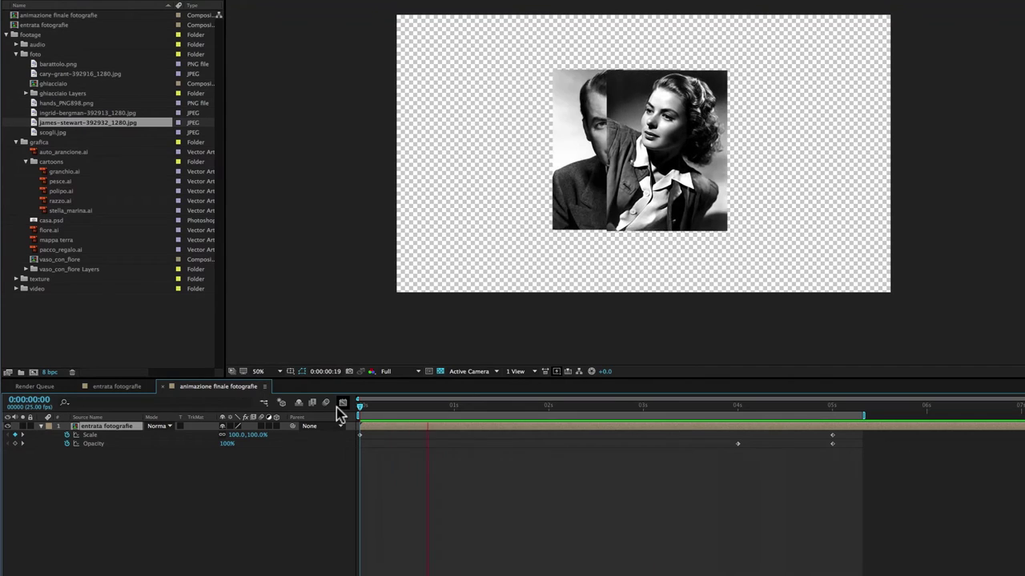
click(374, 408)
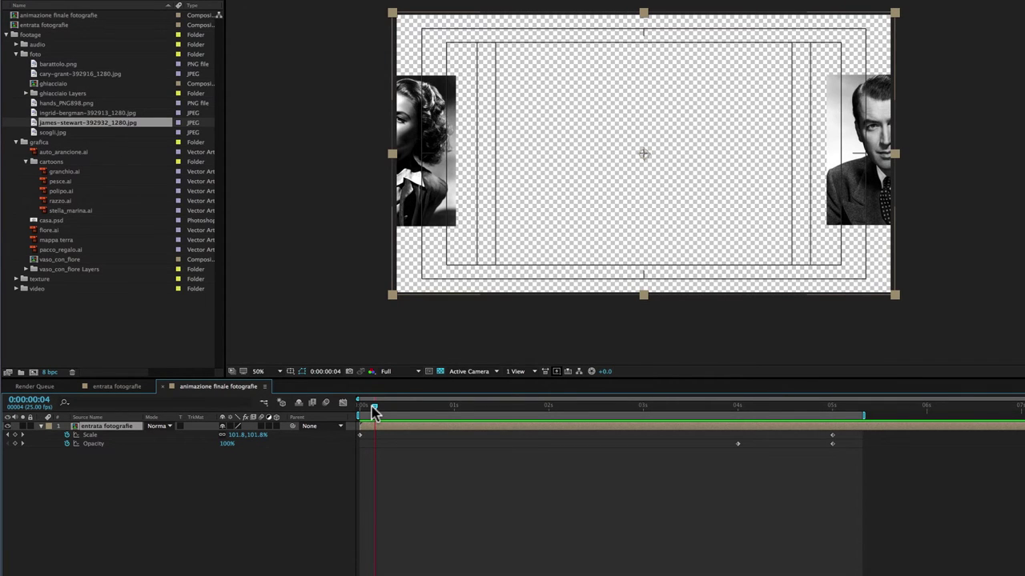
mouse_move(374, 408)
mouse_down()
mouse_move(655, 409)
mouse_move(582, 411)
mouse_up()
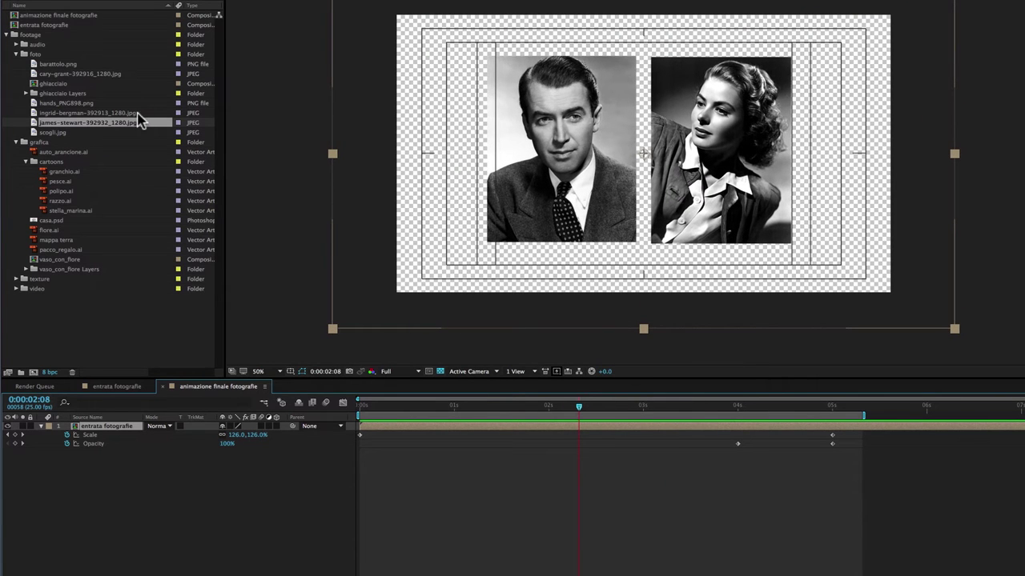
click(60, 25)
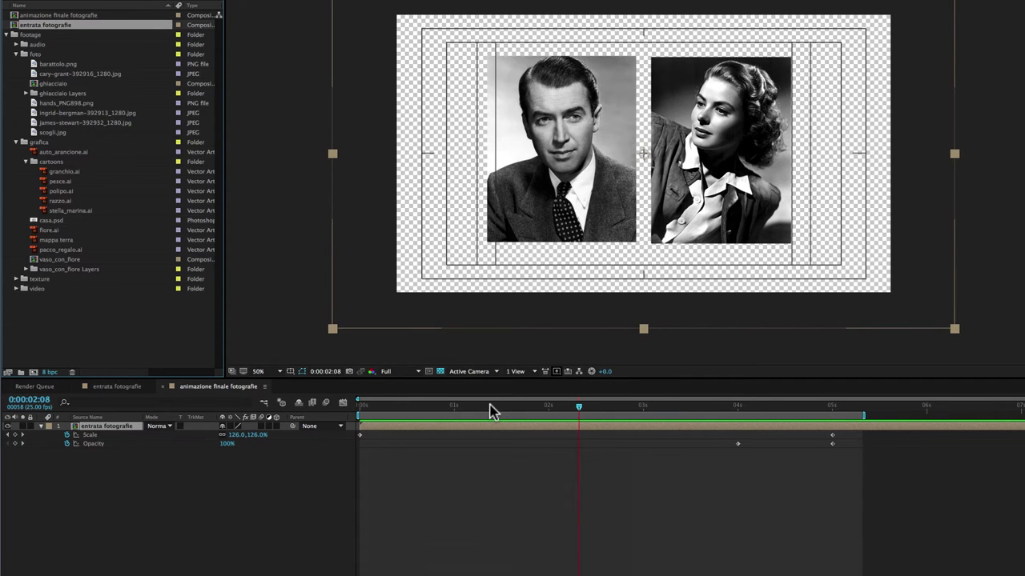
drag(493, 411, 561, 412)
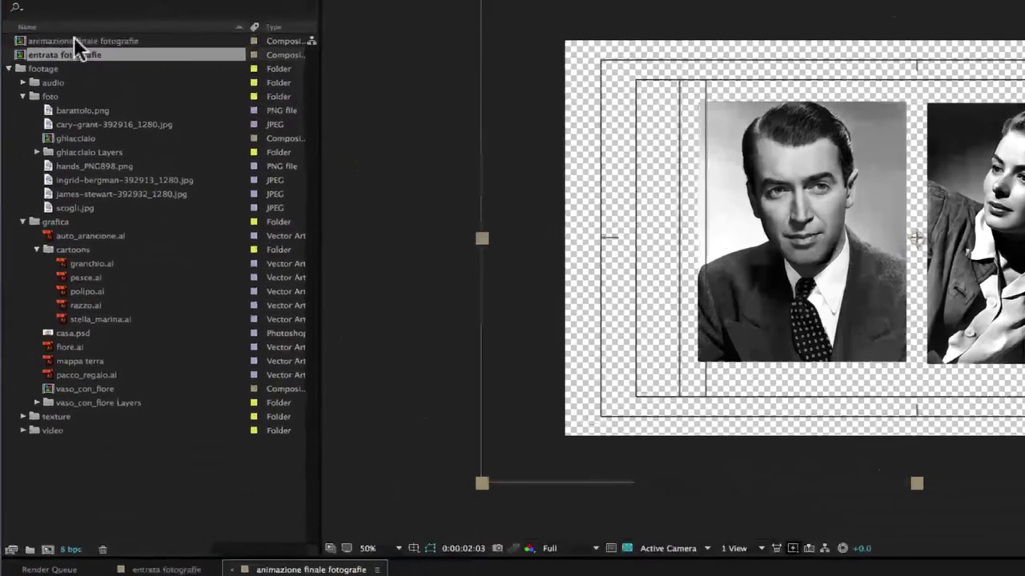
- Move both compositions into a new project folder named 'metodo 01' and check its contents
click(74, 40)
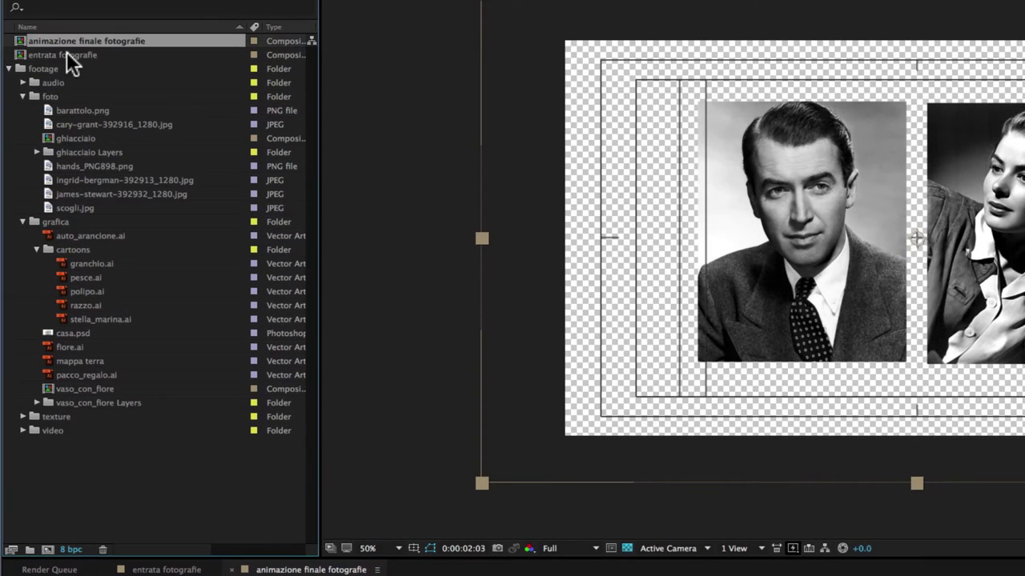
shift+click(67, 53)
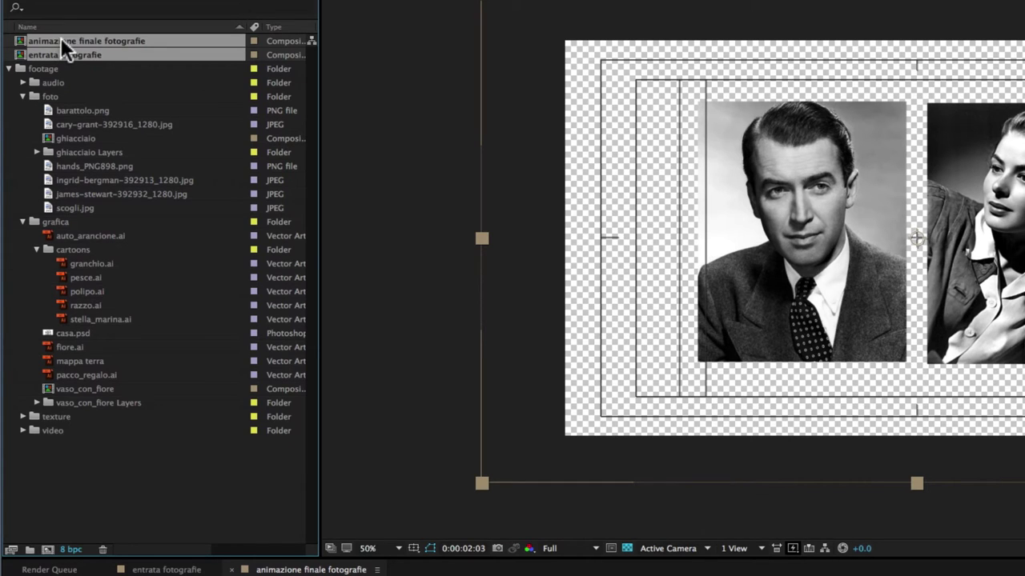
mouse_move(83, 40)
mouse_down()
mouse_move(45, 510)
mouse_move(32, 549)
mouse_up()
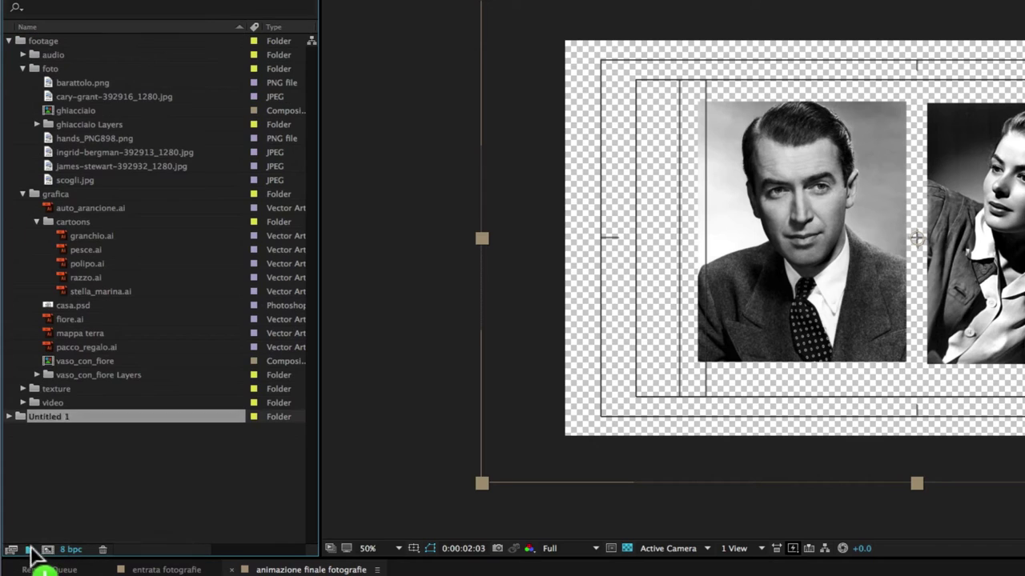
text(metodo 01)
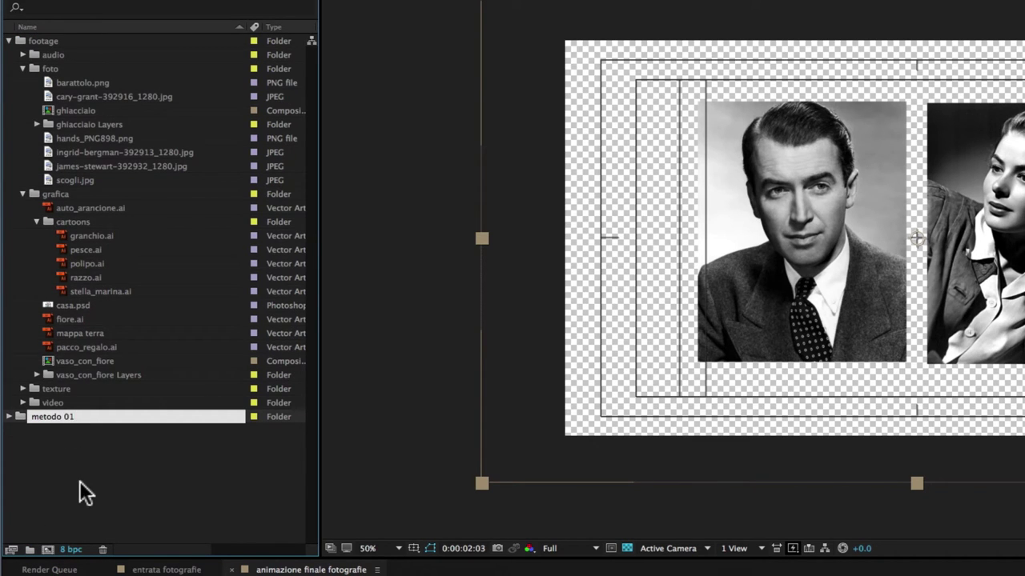
click(83, 465)
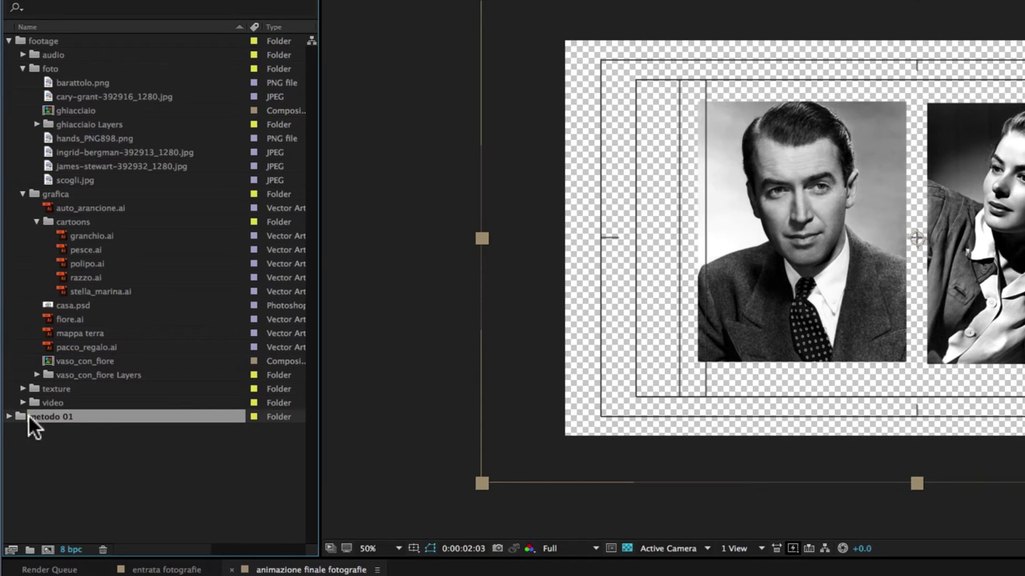
click(10, 417)
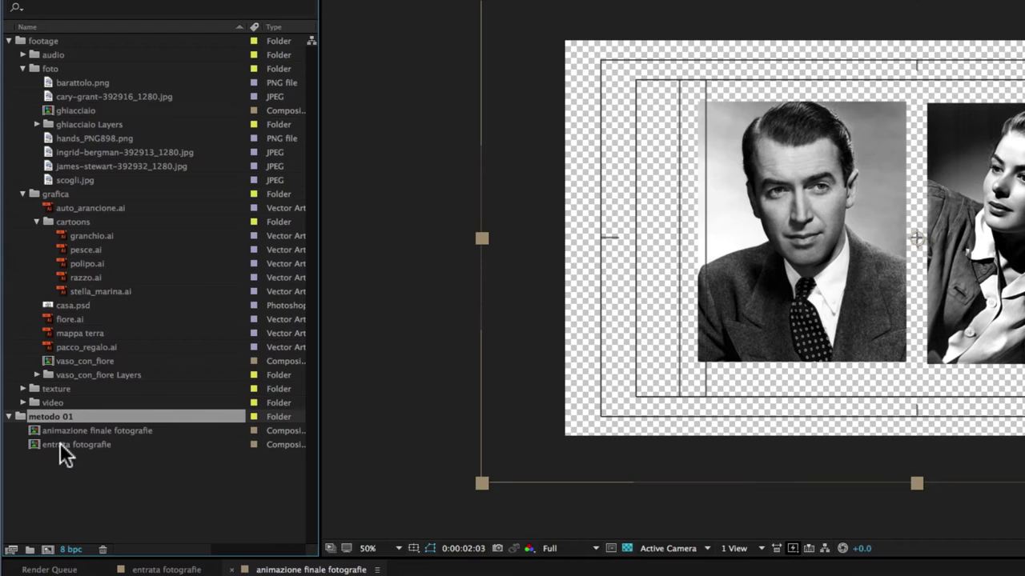
click(9, 417)
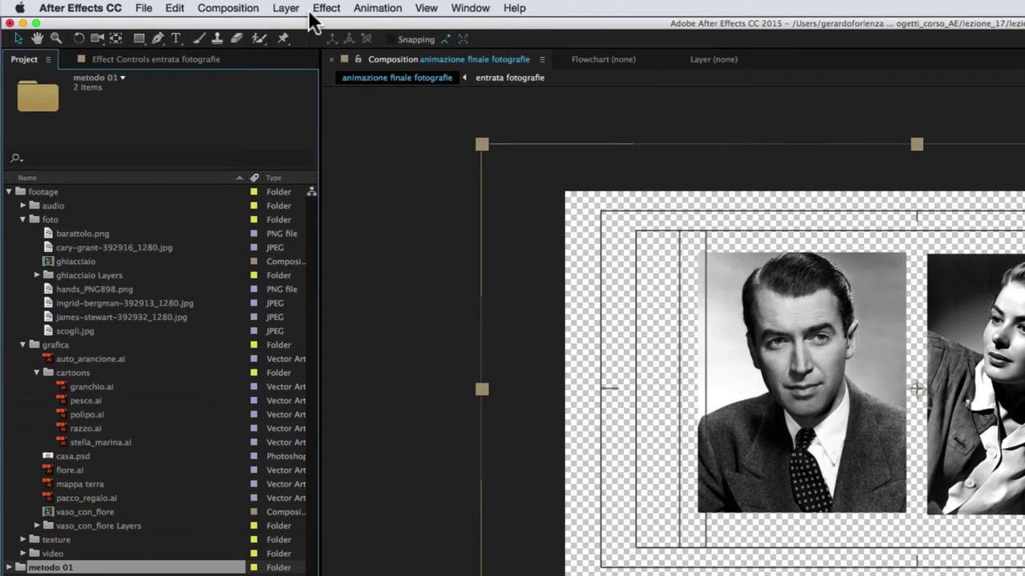
- Create a new HDTV 1080 25, 10-second composition named 'animazione finale fotografie'
click(224, 10)
click(232, 28)
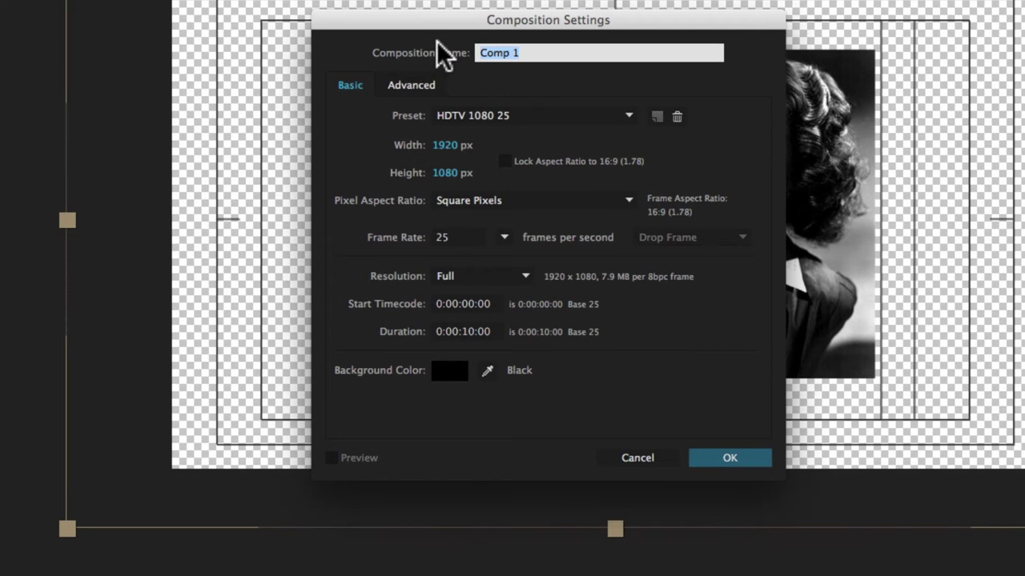
text(animazione finale fotografie)
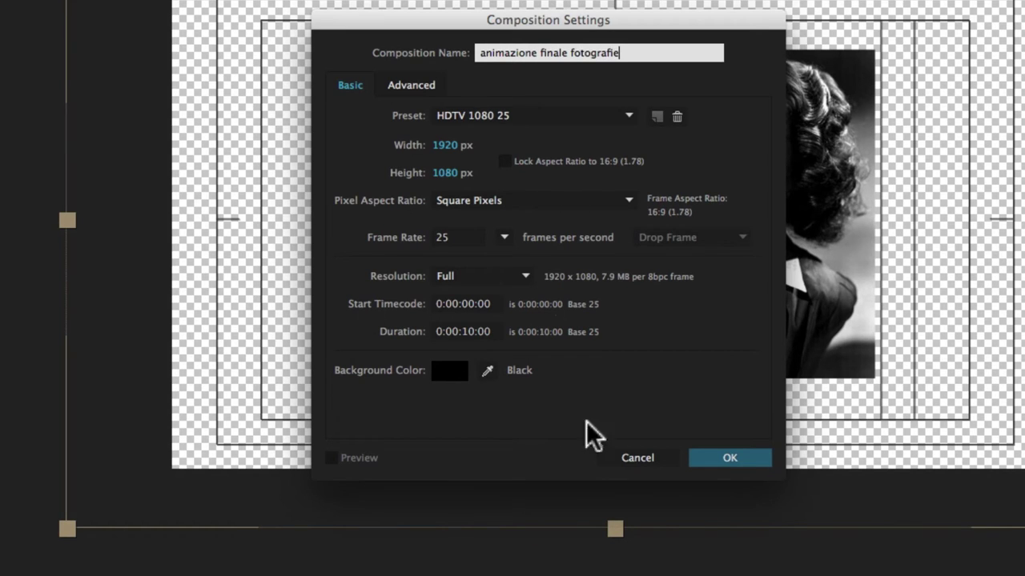
click(729, 463)
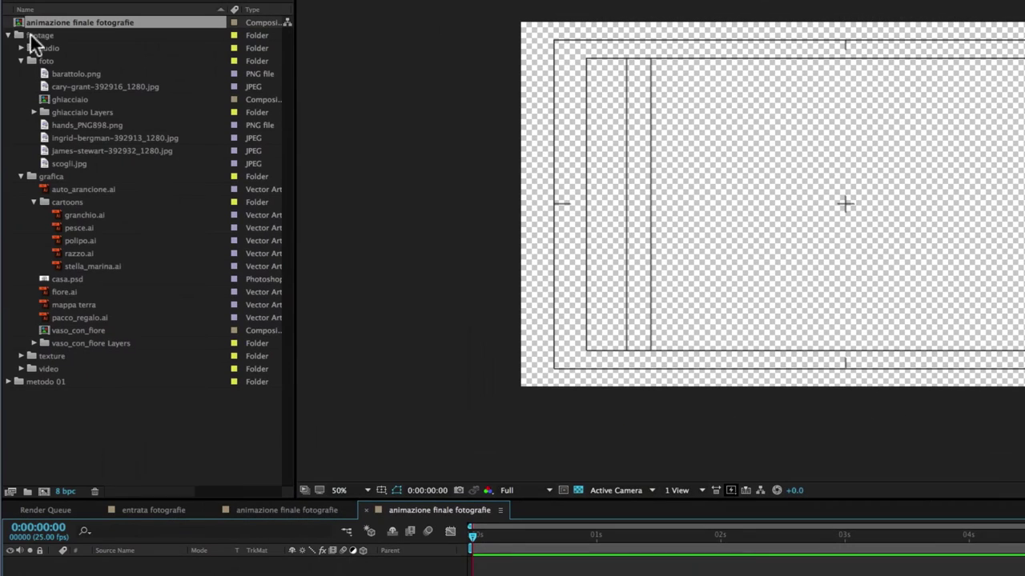
- Move the new composition into a new folder named 'metodo 02' and select it there
drag(18, 28, 27, 491)
text(metodo)
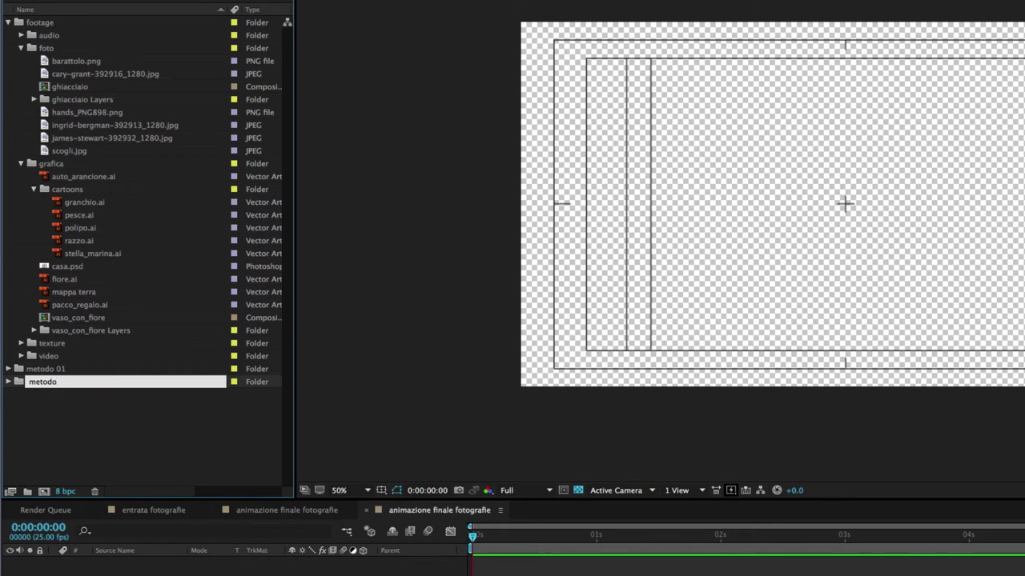
key(Return)
click(8, 382)
click(46, 396)
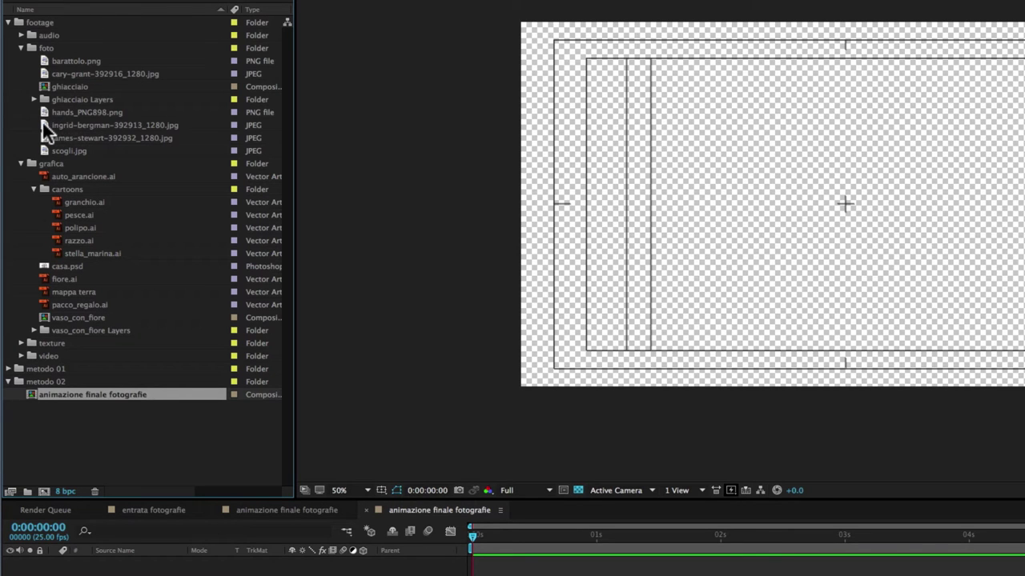
- Add the ingrid-bergman and james-stewart portraits and scale them down side by side in frame
drag(41, 122, 741, 207)
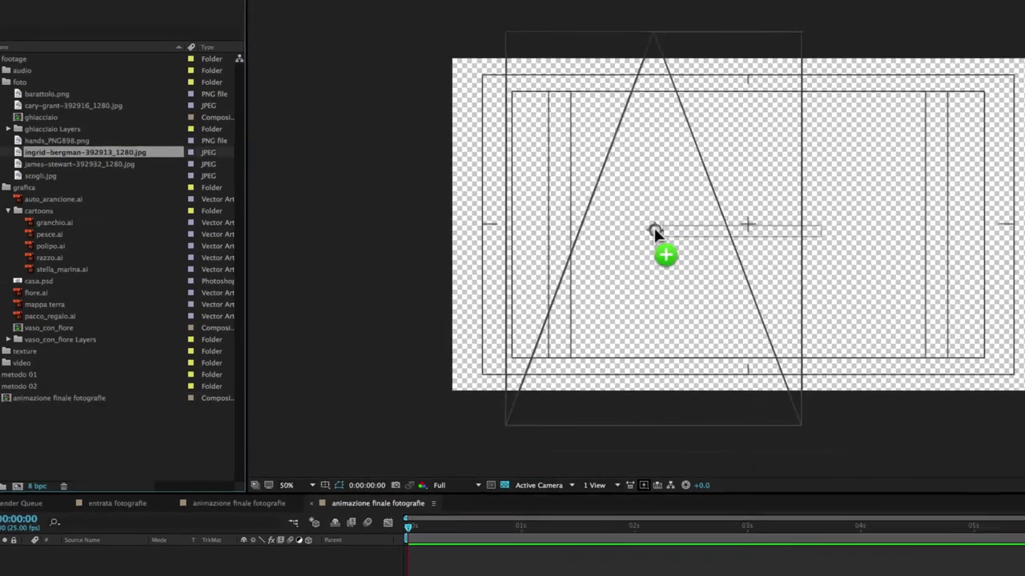
drag(654, 227, 654, 227)
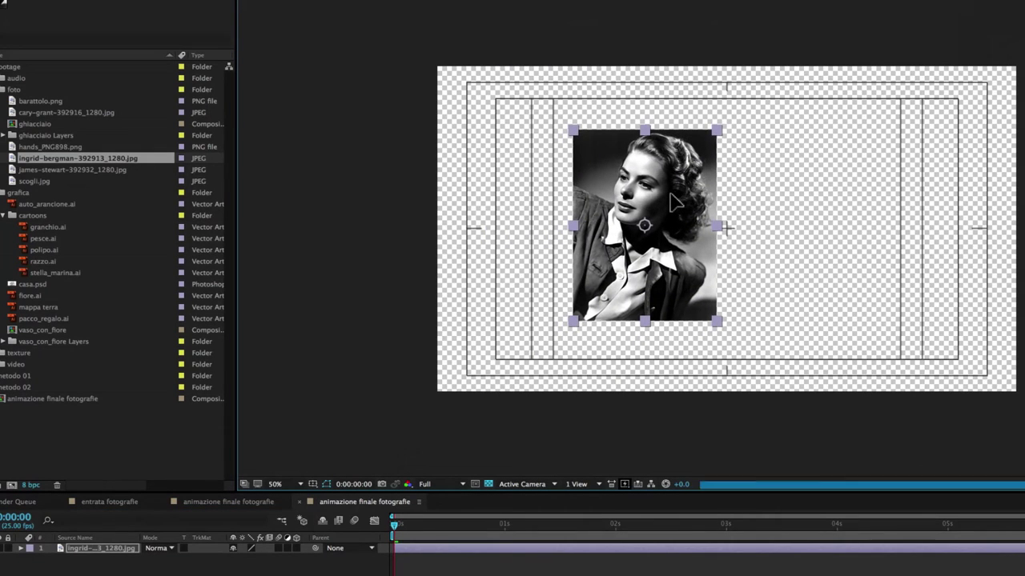
mouse_move(24, 170)
mouse_down()
mouse_move(730, 203)
mouse_move(804, 222)
mouse_up()
drag(959, 32, 880, 126)
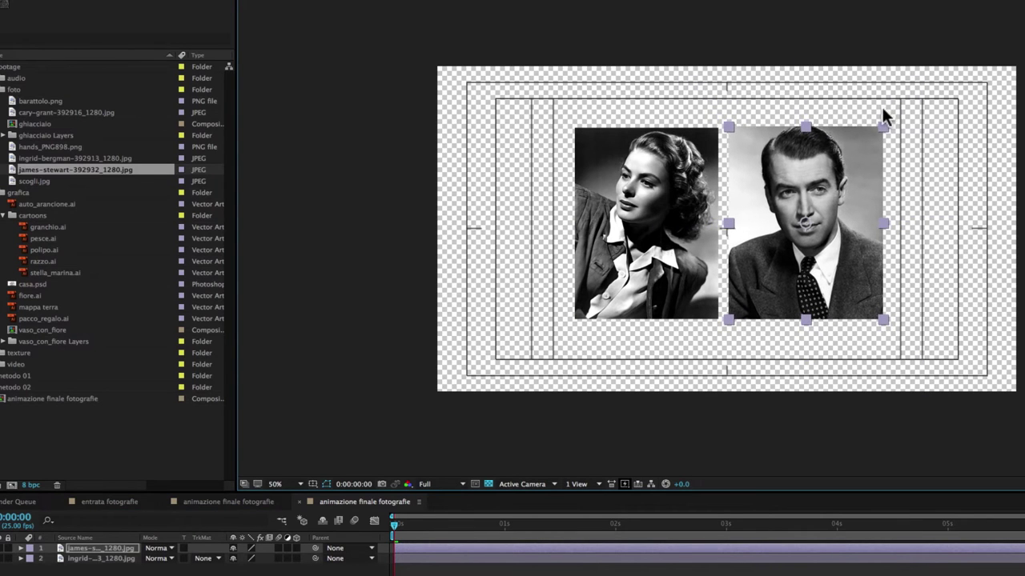
drag(829, 186, 835, 187)
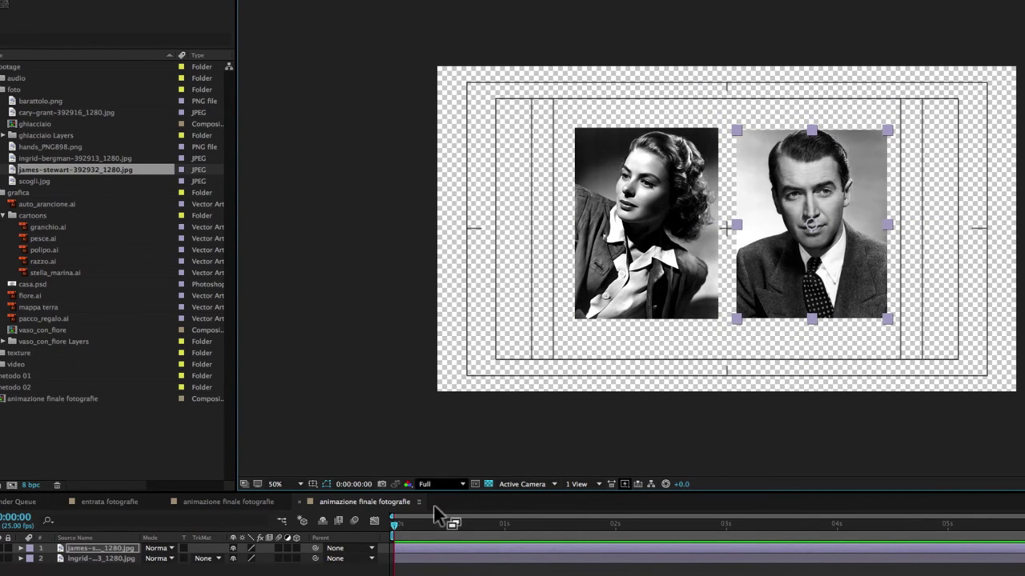
shift+click(112, 559)
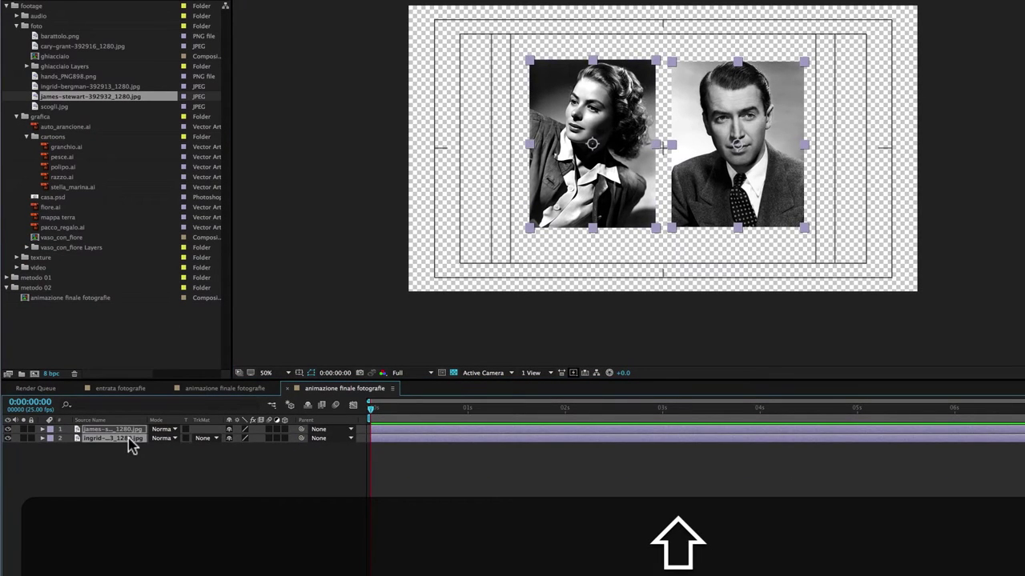
- Key both photos' Position, starting the man off left and the woman off right, settling at one second
key(p)
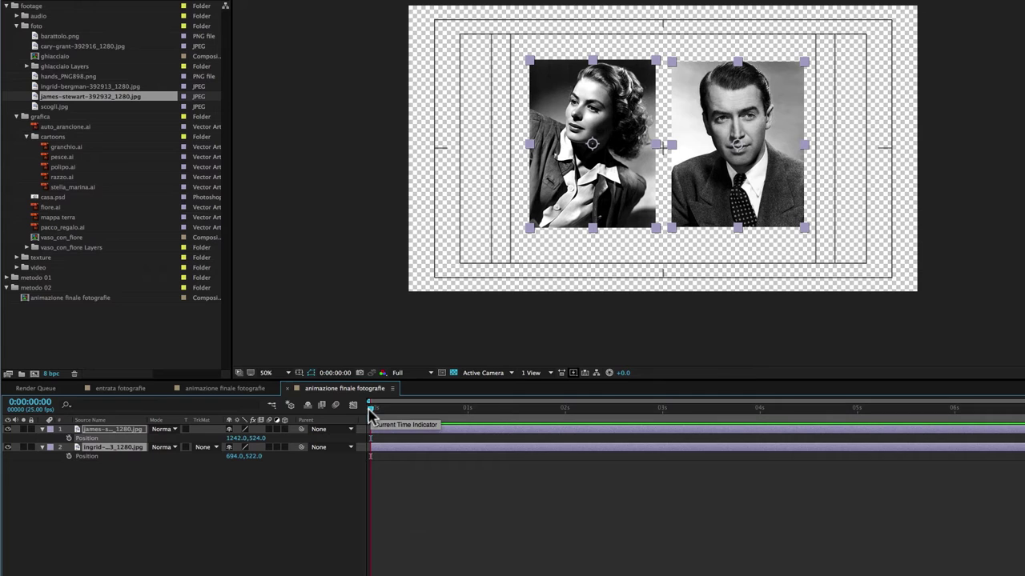
drag(370, 410, 469, 417)
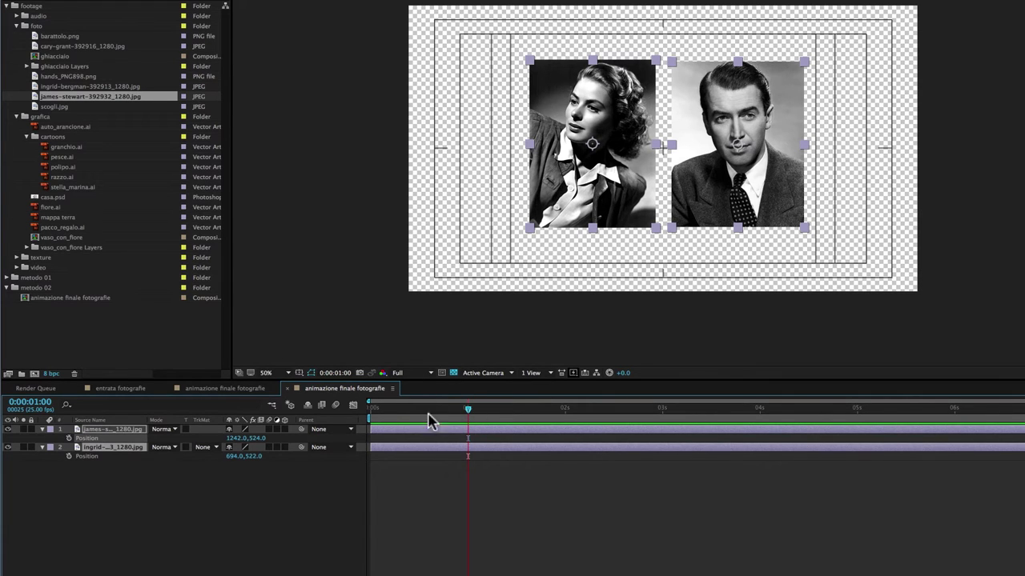
click(83, 438)
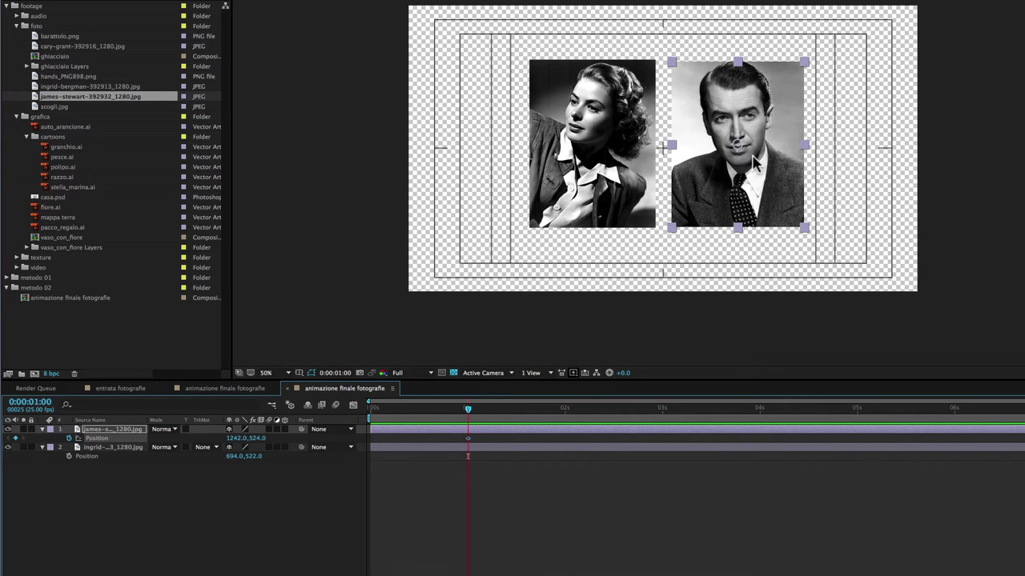
click(68, 457)
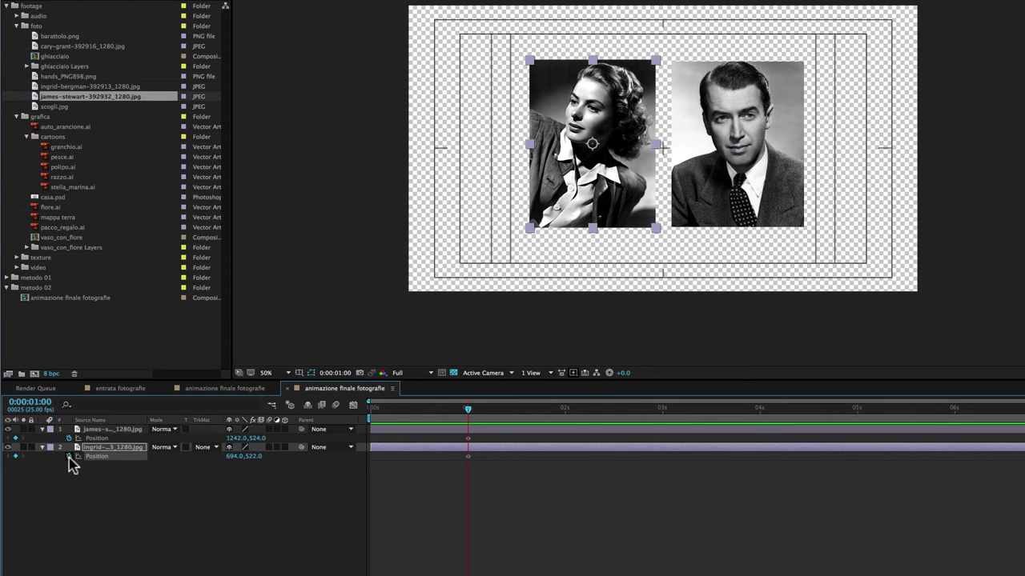
drag(458, 408, 352, 409)
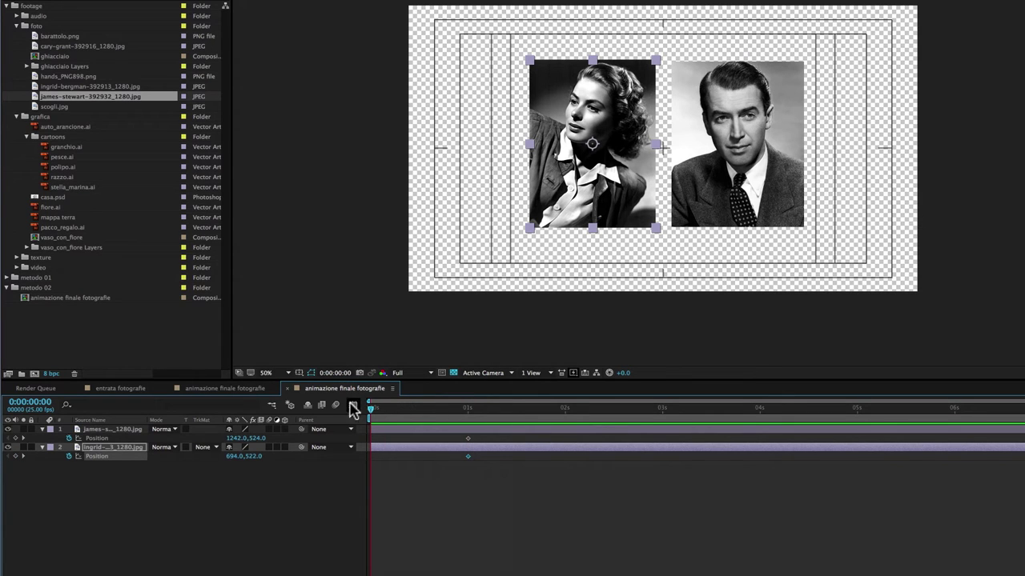
click(186, 430)
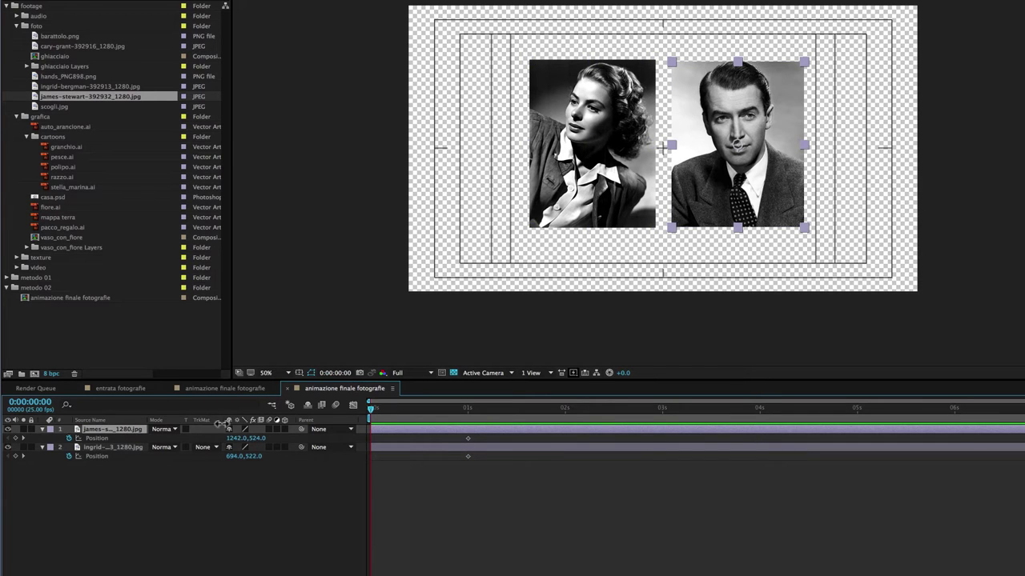
drag(235, 439, 147, 449)
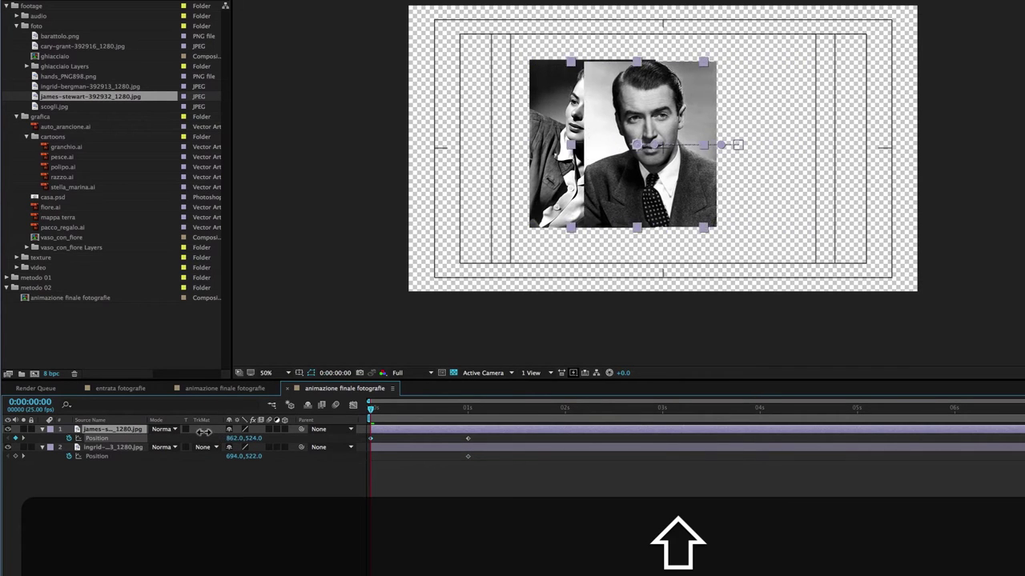
click(120, 449)
drag(233, 463, 317, 447)
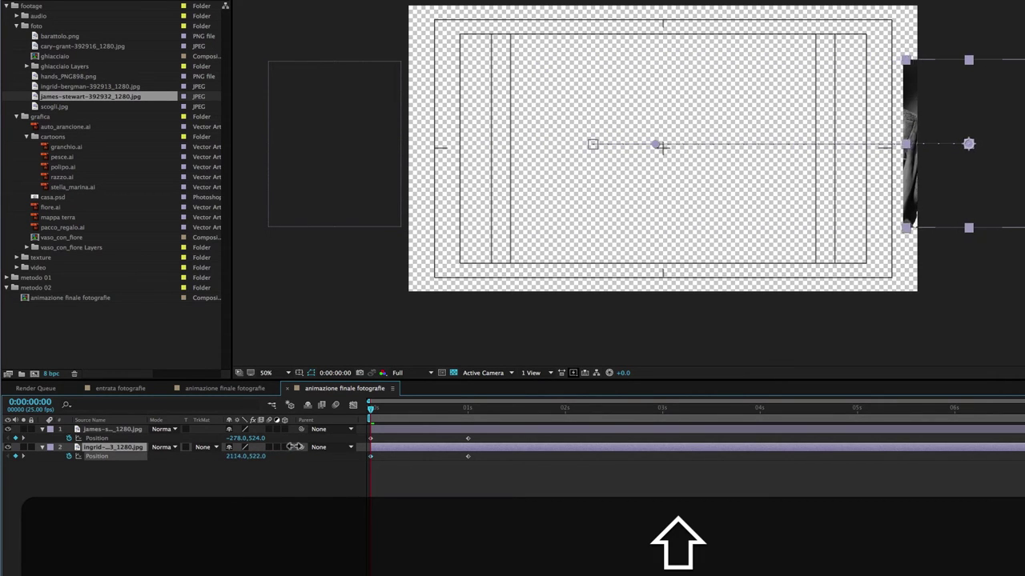
- End the work area at 0:00:01:13, preview the slide-in, and select both photo layers
click(498, 409)
click(519, 410)
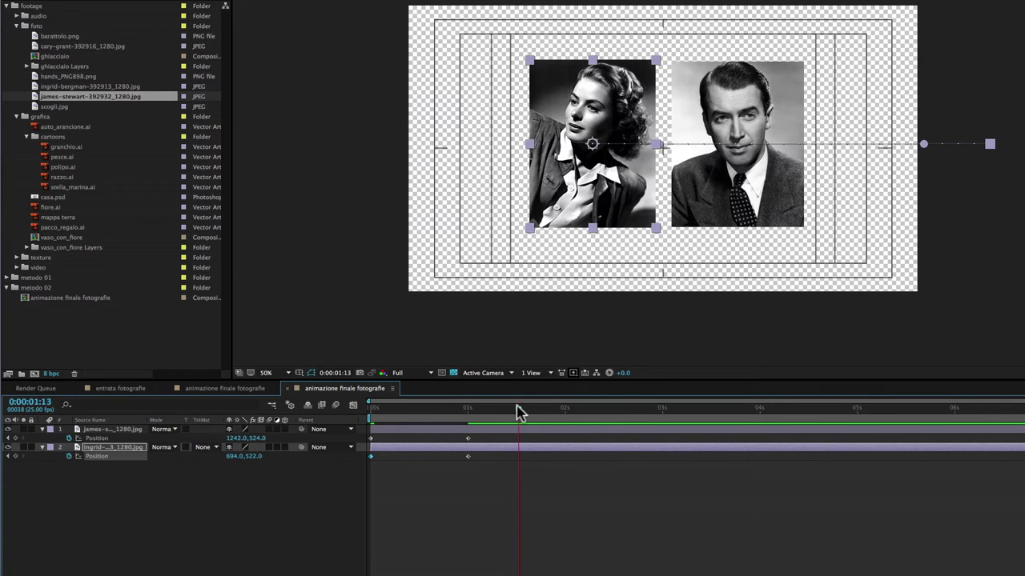
key(n)
key(space)
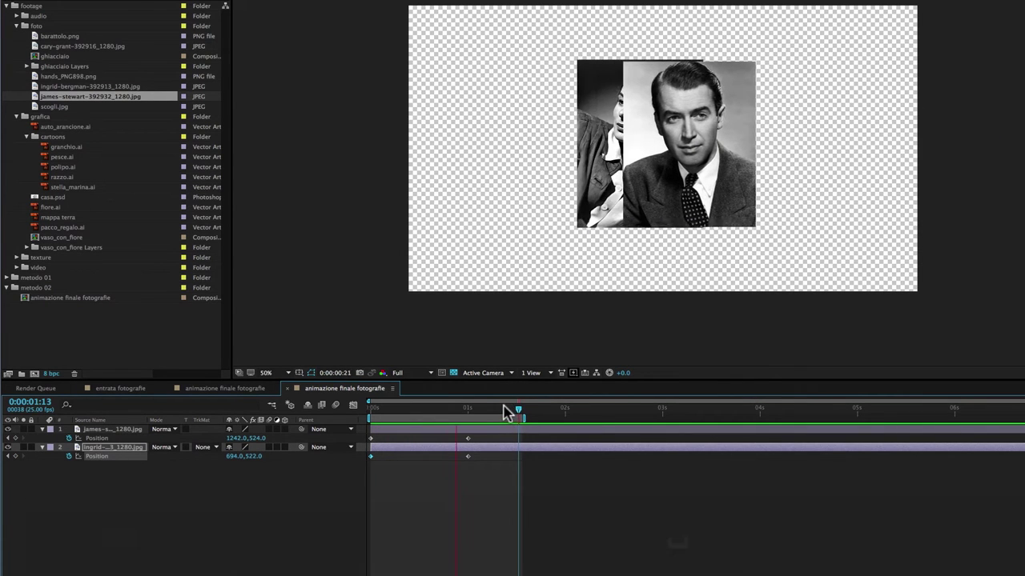
click(497, 411)
drag(408, 409, 473, 410)
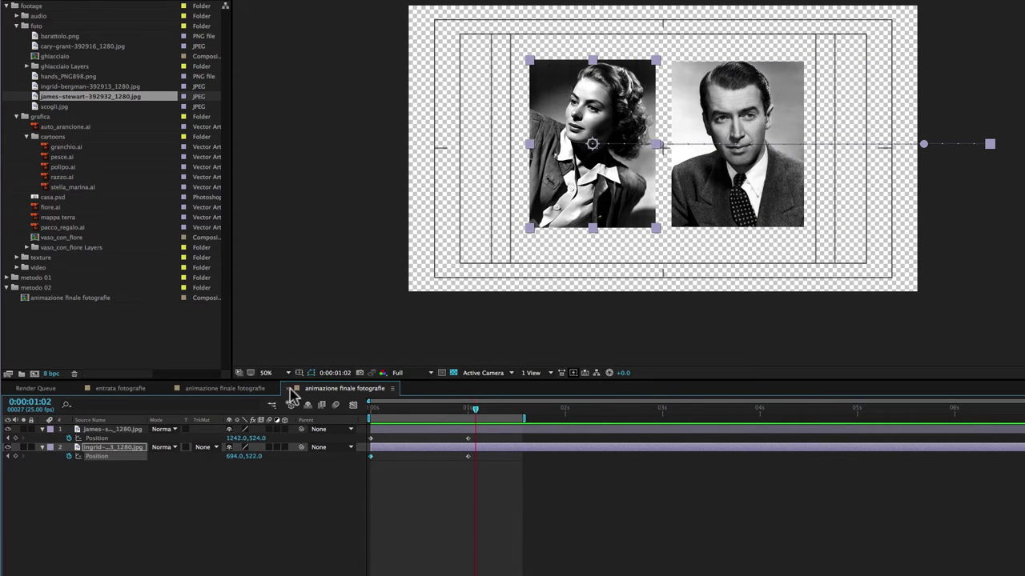
key(ctrl+Up)
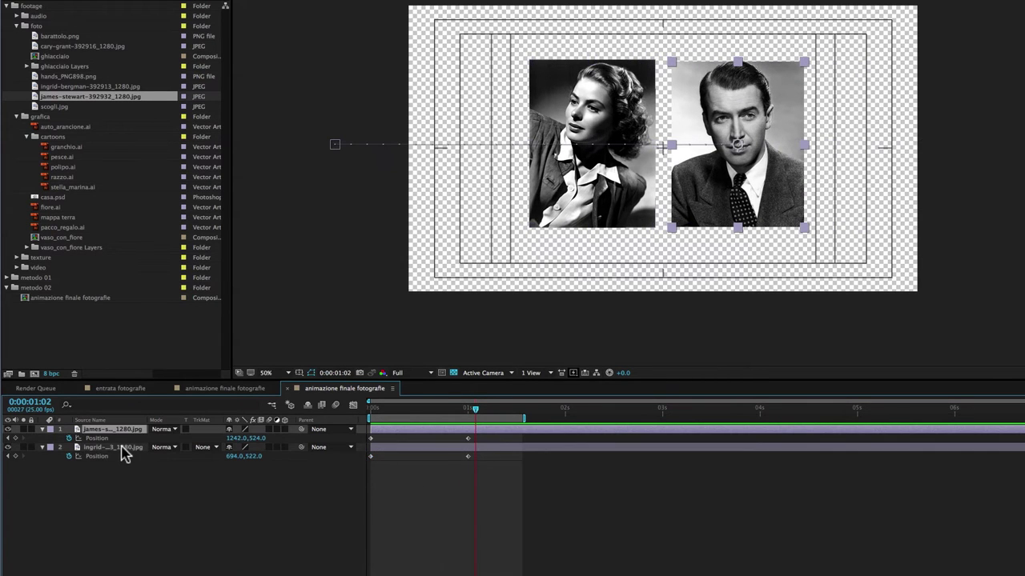
shift+click(122, 447)
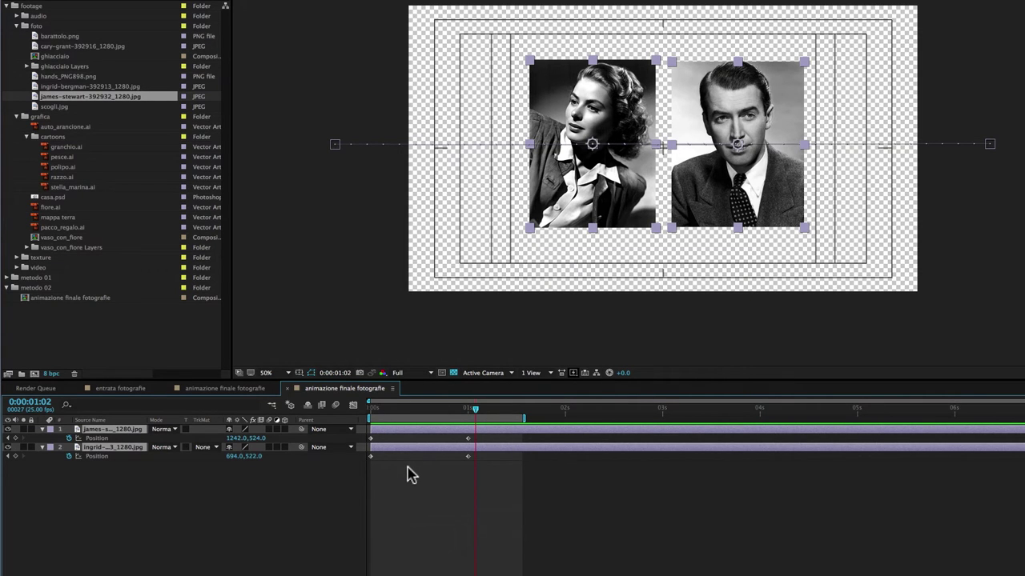
shift+click(112, 430)
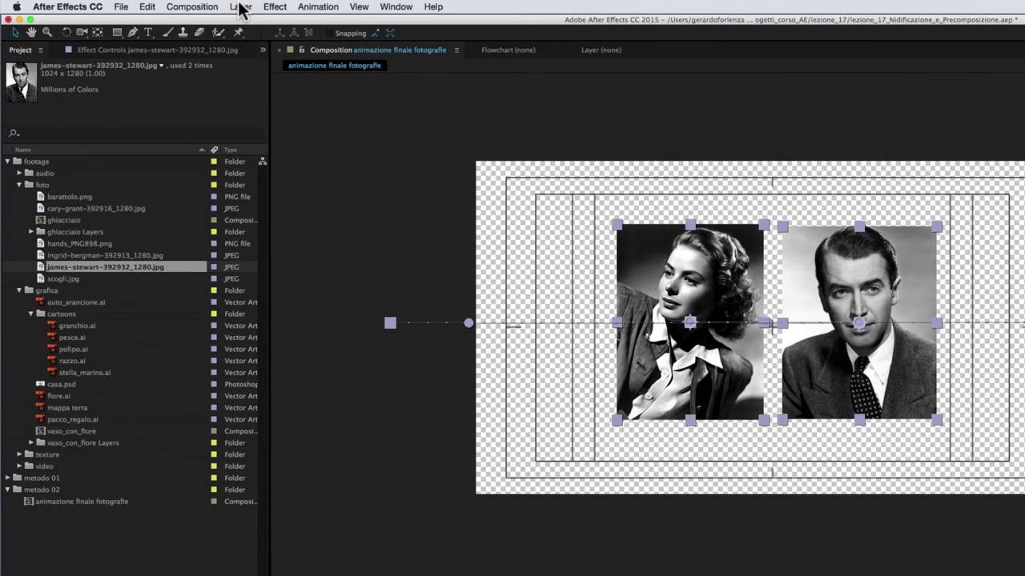
- Pre-compose both photos as 'entrata fotografie', moving all attributes and adjusting composition duration
click(240, 7)
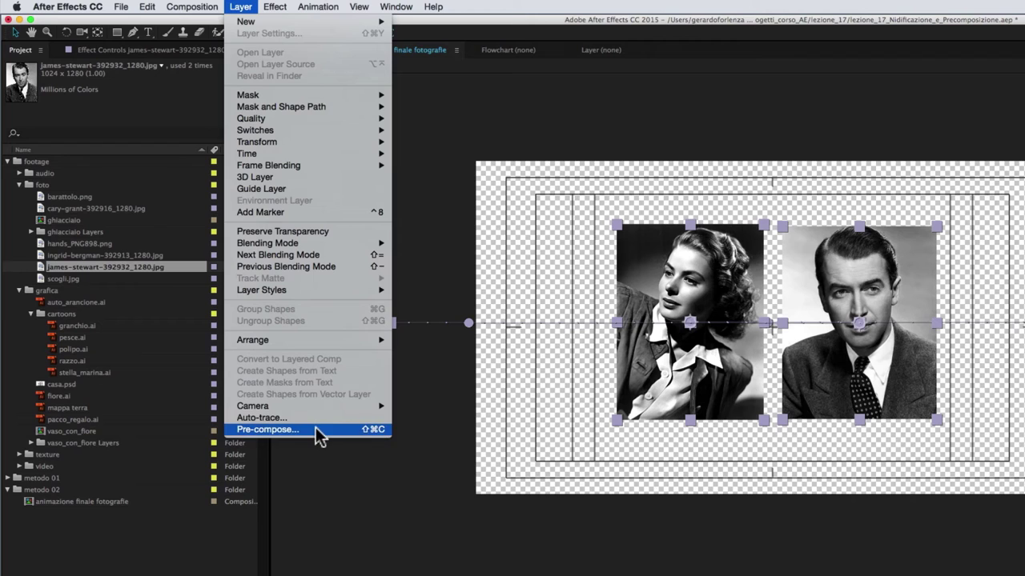
click(318, 433)
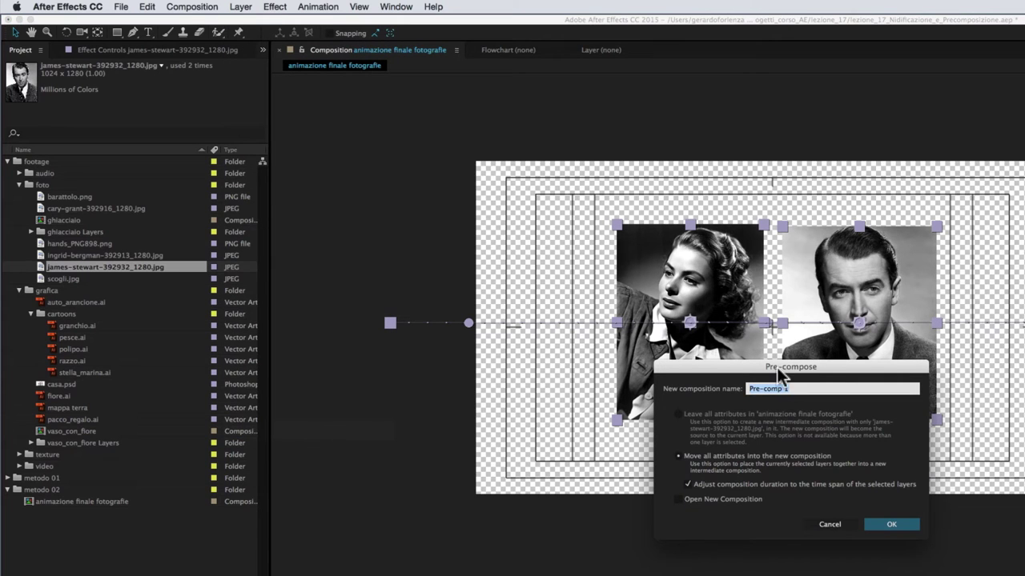
drag(777, 368, 688, 366)
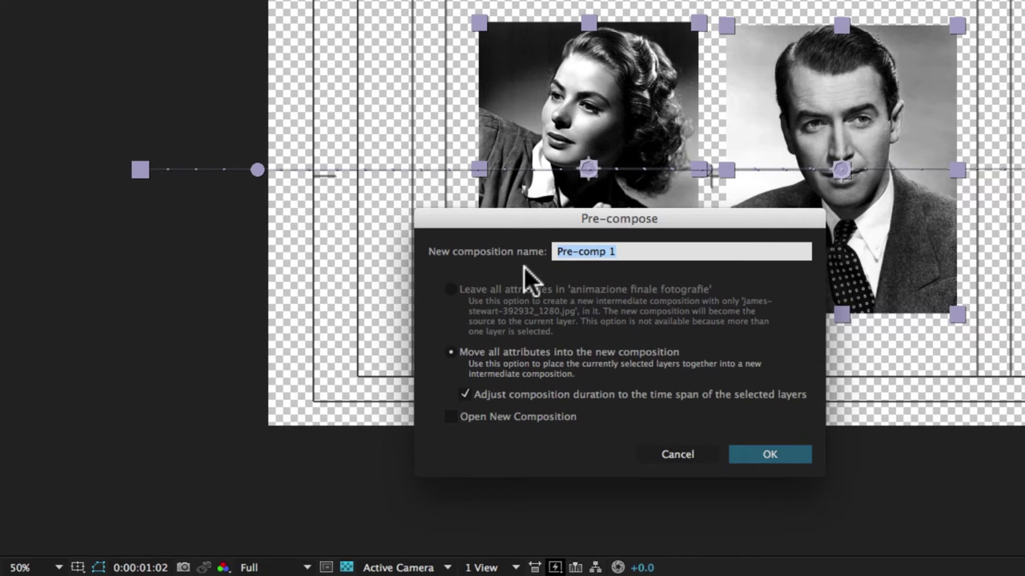
text(entrata fotografie)
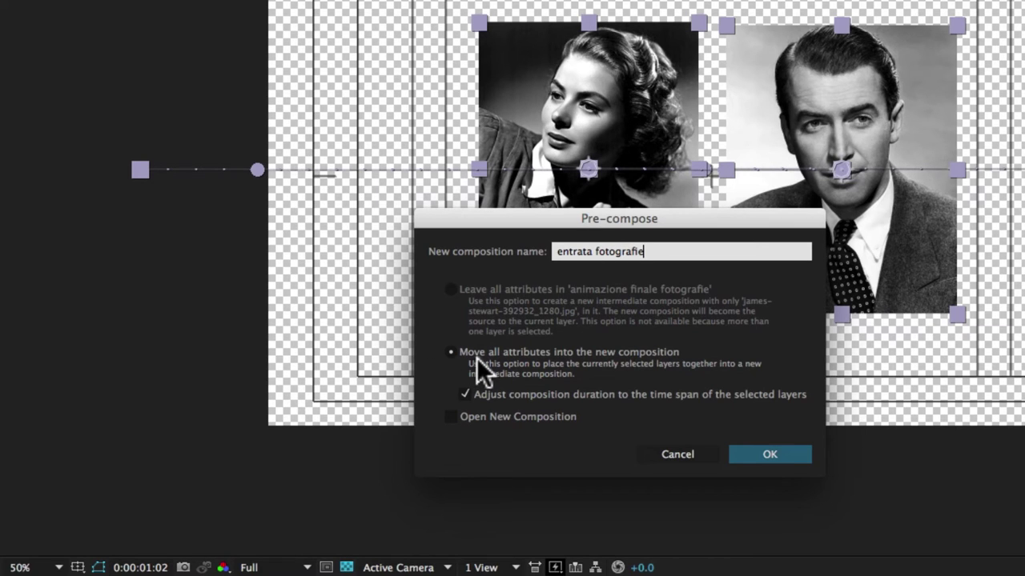
click(451, 353)
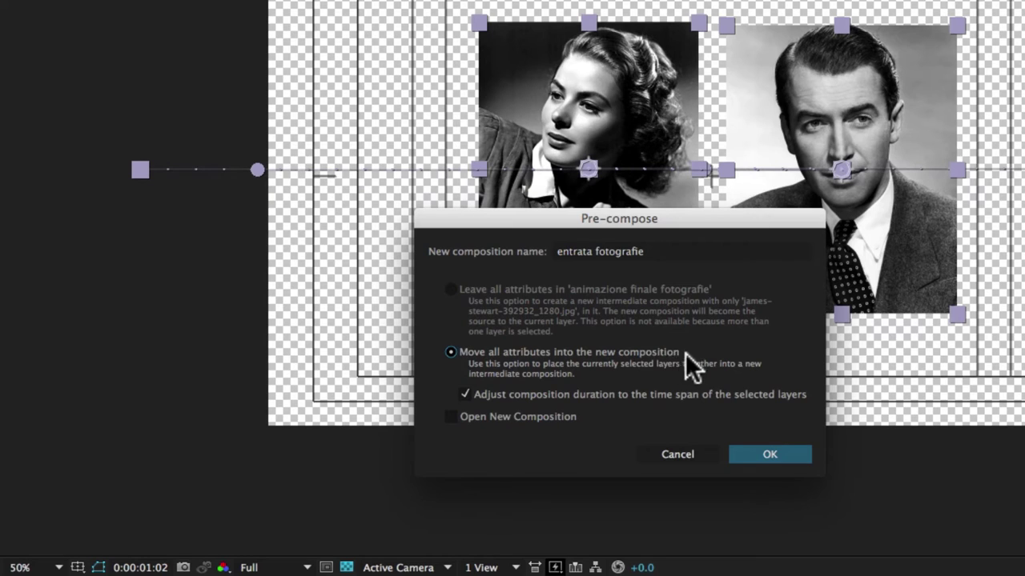
click(462, 393)
click(767, 456)
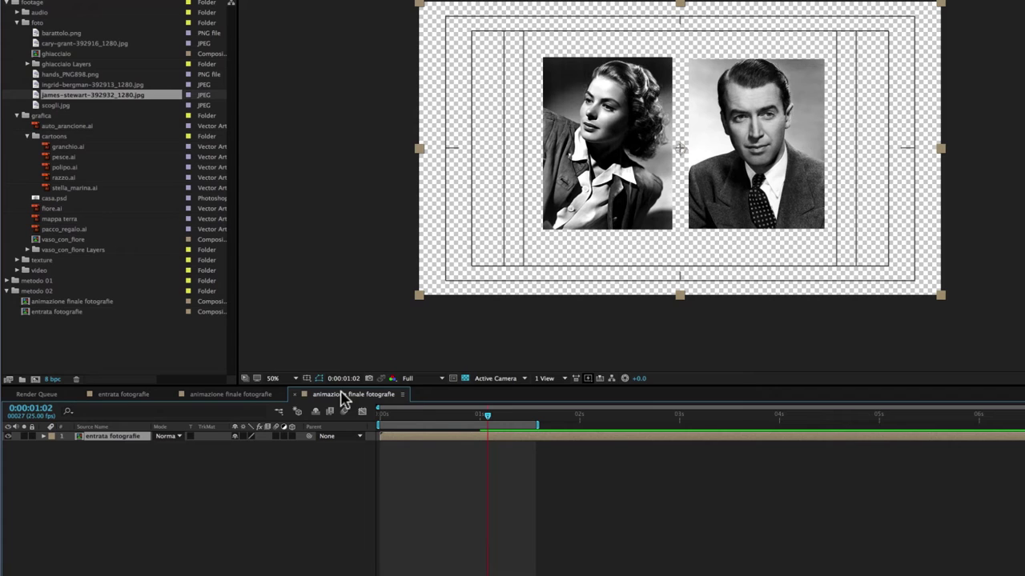
- Key the entrata fotografie layer's Scale at 100% at 0:00:00:00 and 130% at 5 seconds
mouse_move(405, 416)
mouse_down()
mouse_move(382, 415)
mouse_move(503, 427)
mouse_up()
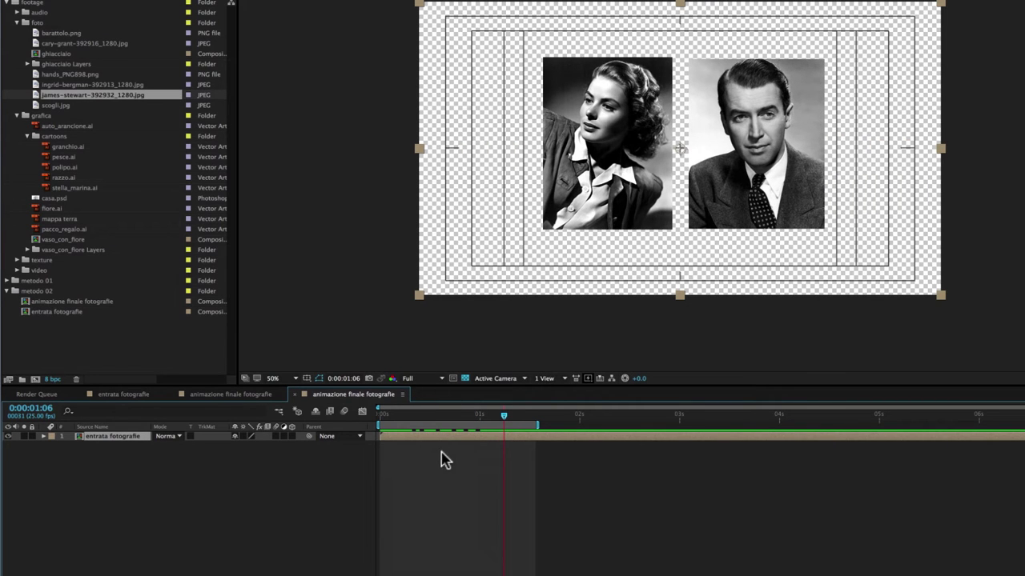
click(487, 415)
mouse_move(489, 422)
mouse_down()
mouse_move(424, 422)
mouse_move(488, 432)
mouse_up()
key(s)
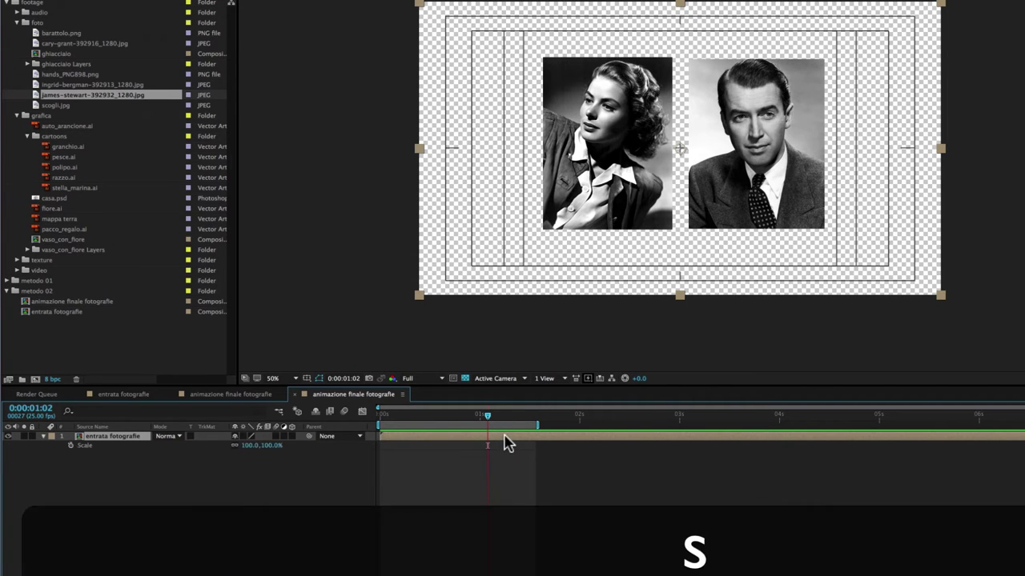
drag(487, 416, 370, 423)
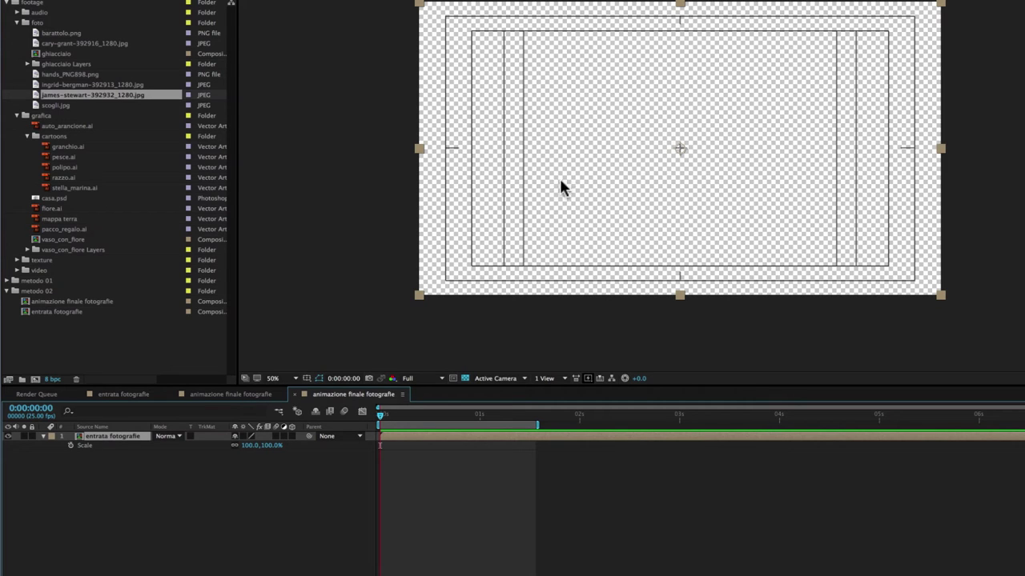
click(70, 446)
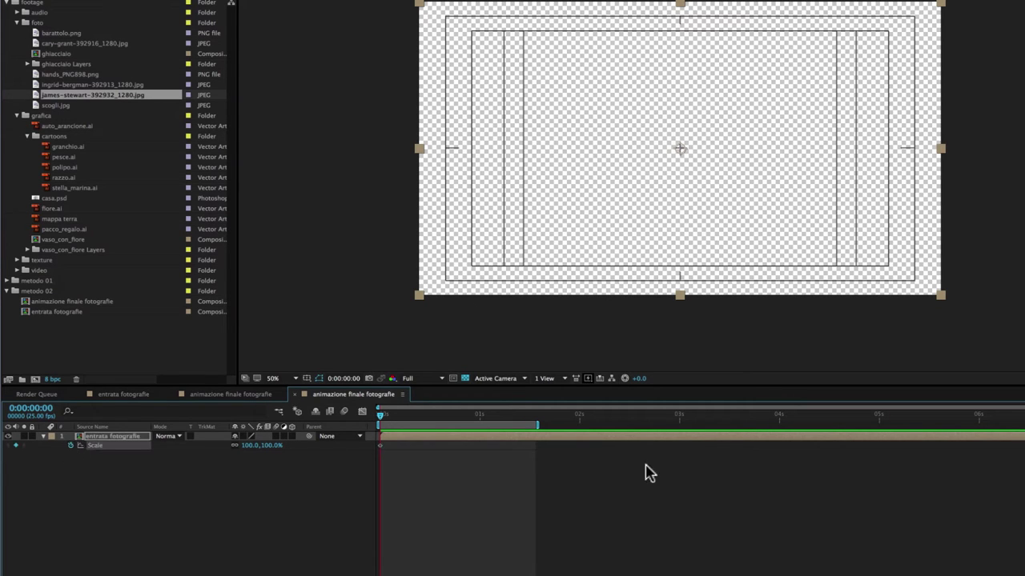
drag(532, 416, 879, 424)
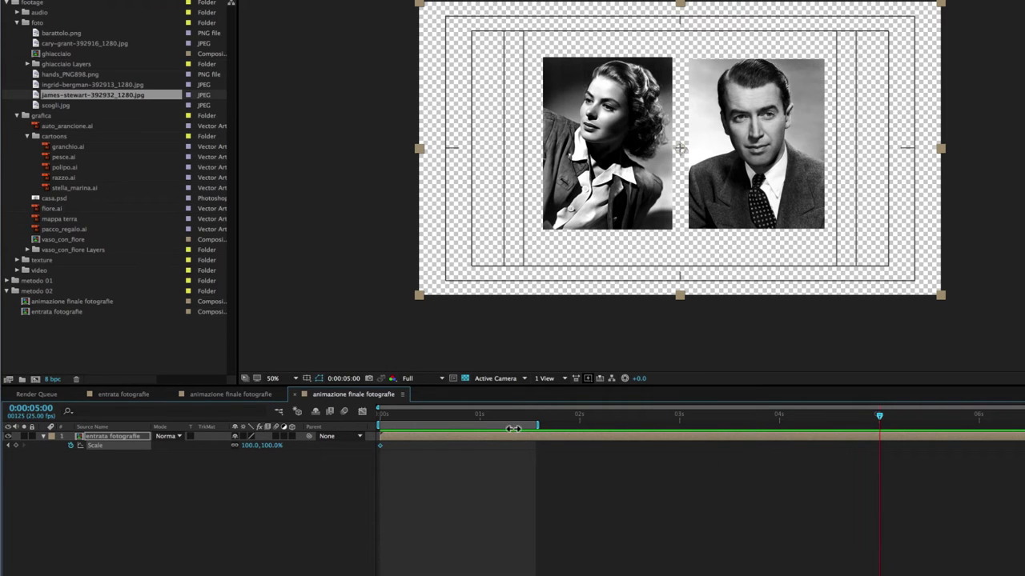
drag(264, 446, 290, 447)
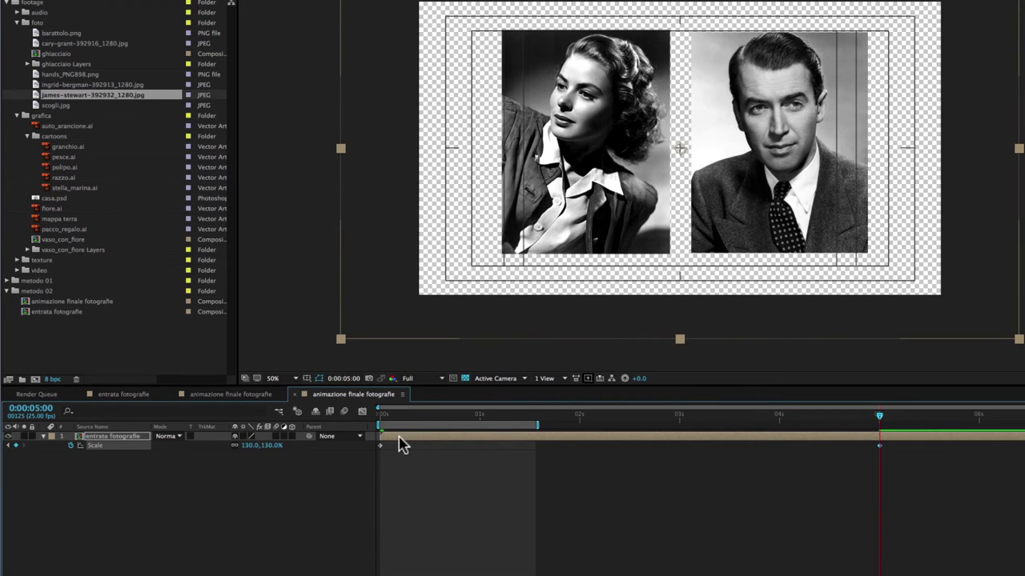
- Key entrata fotografie's Opacity at 100% at 4 seconds and 0% at 5 seconds
key(shift+t)
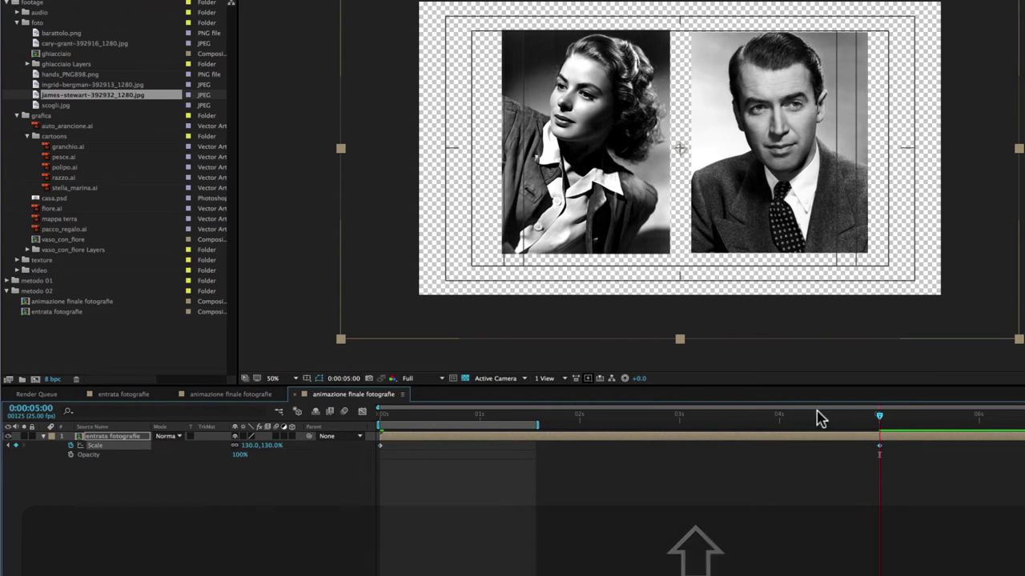
drag(800, 418, 781, 422)
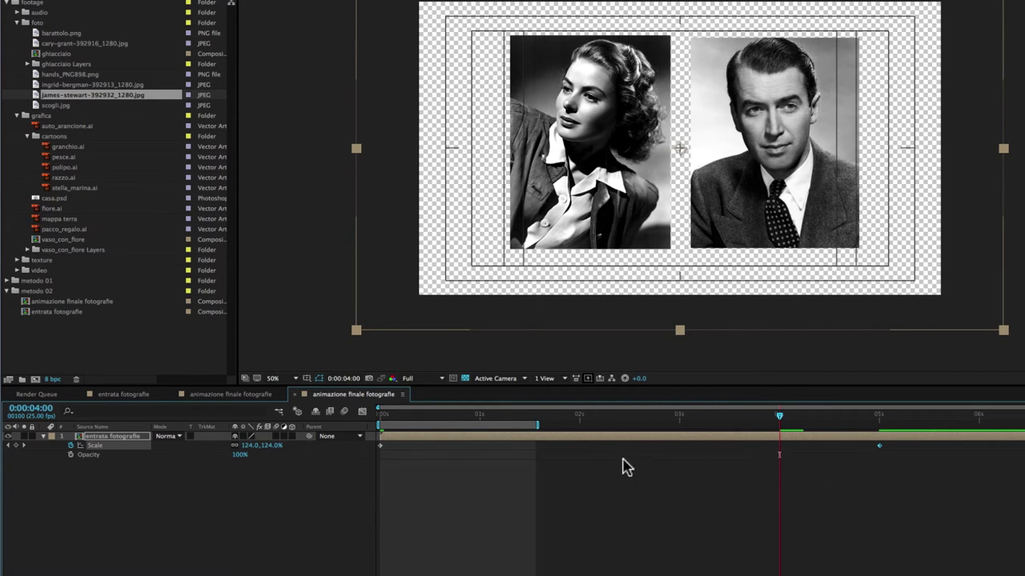
click(71, 455)
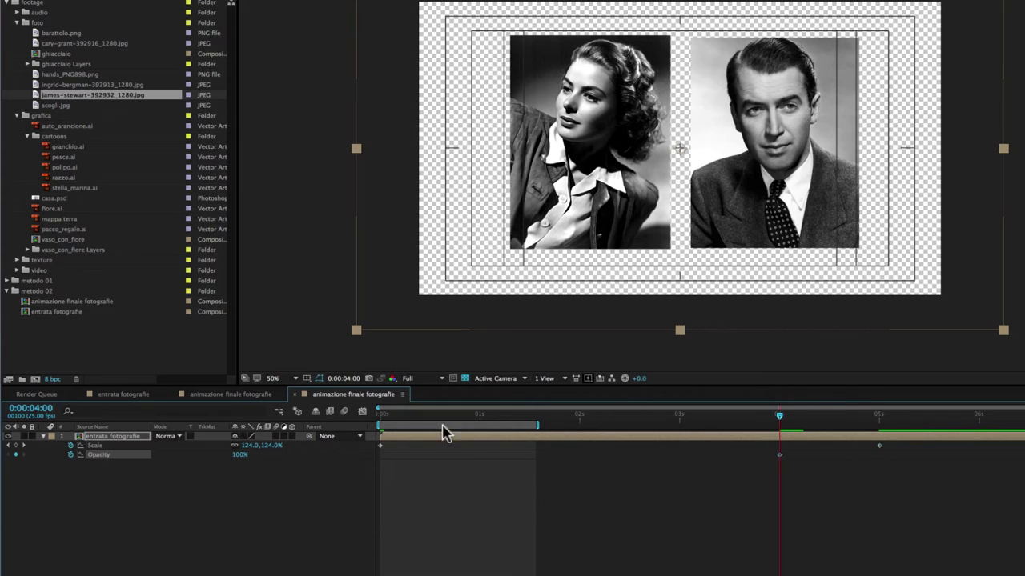
click(803, 416)
right_click(879, 447)
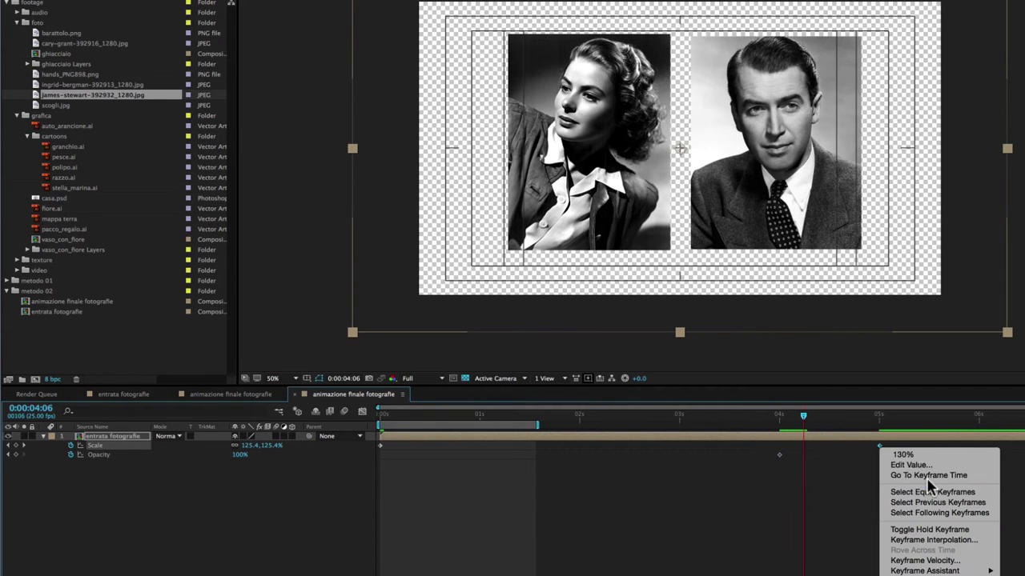
click(889, 474)
drag(240, 454, 171, 470)
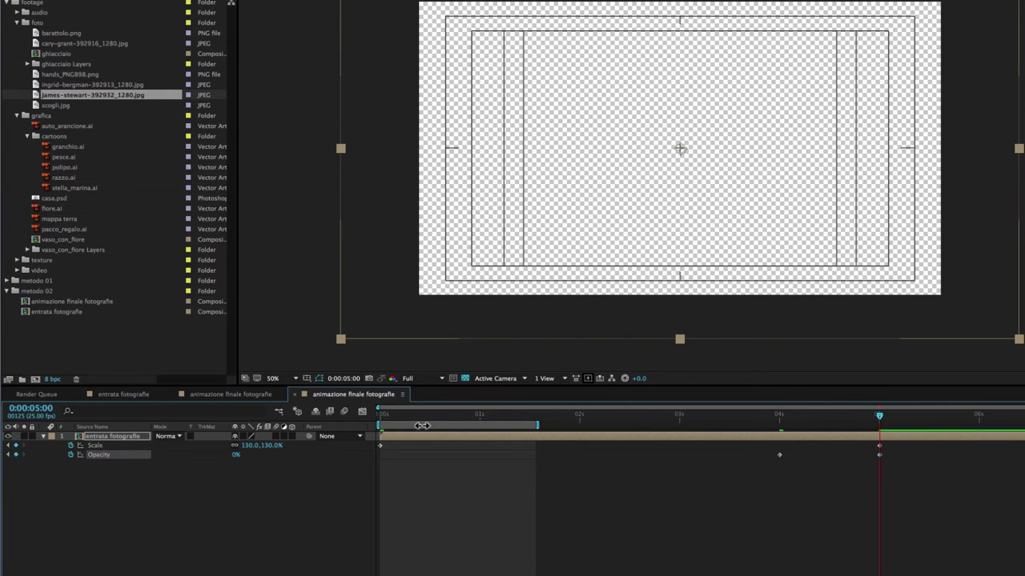
- Preview and scrub the scale-and-fade animation between 4 and 5 seconds
drag(879, 416, 919, 417)
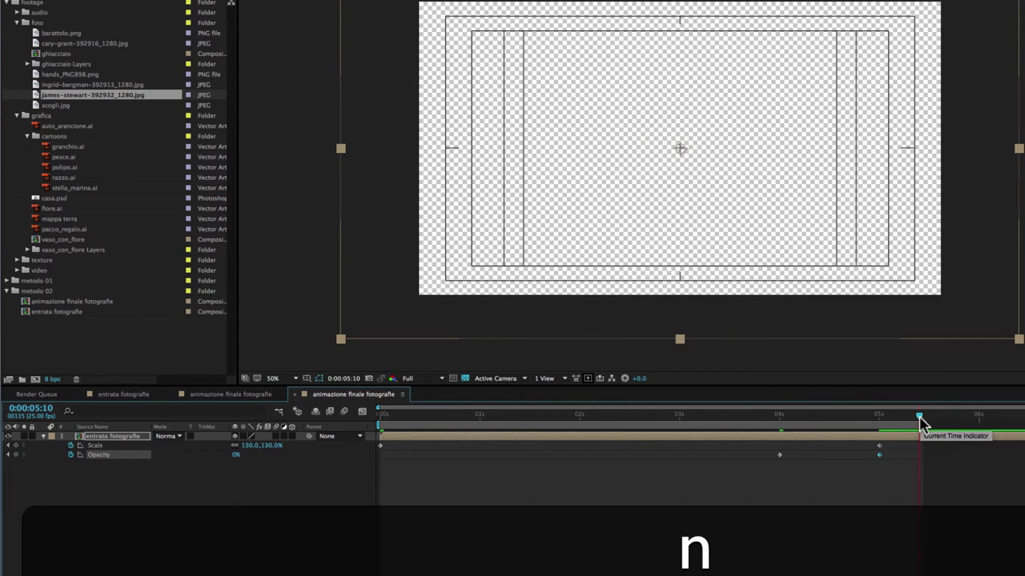
key(space)
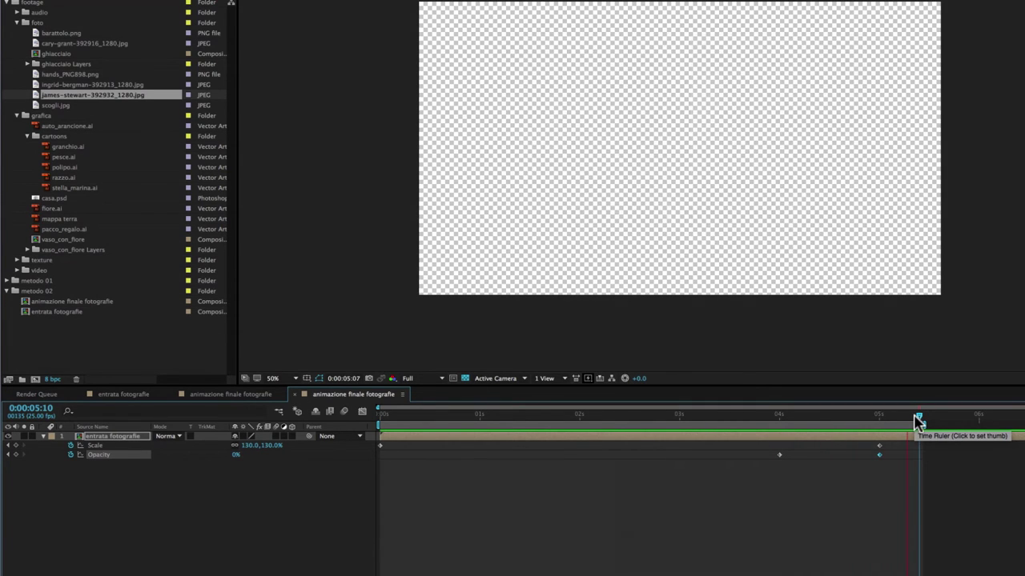
click(863, 418)
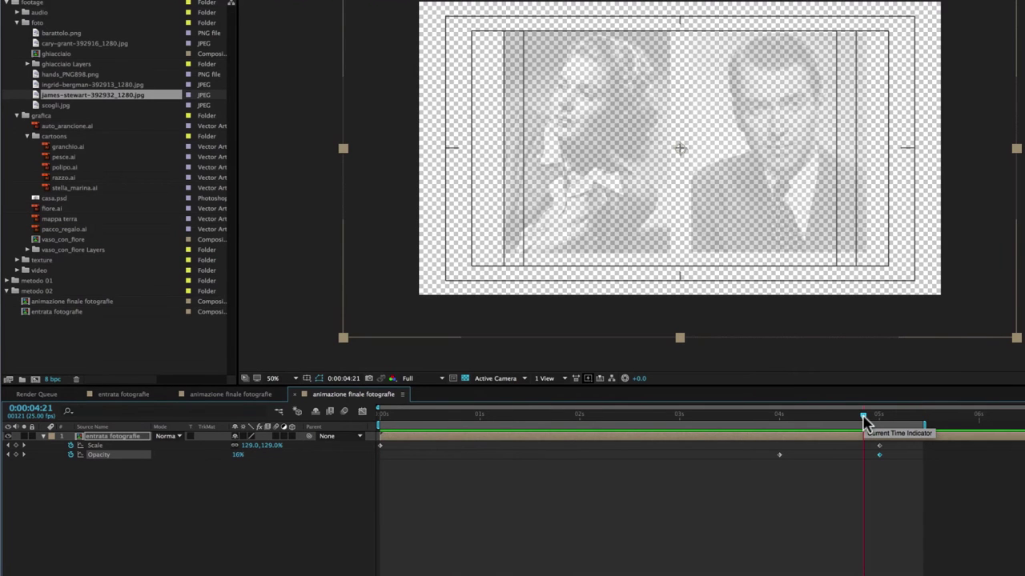
mouse_move(863, 419)
mouse_down()
mouse_move(823, 418)
mouse_move(830, 436)
mouse_up()
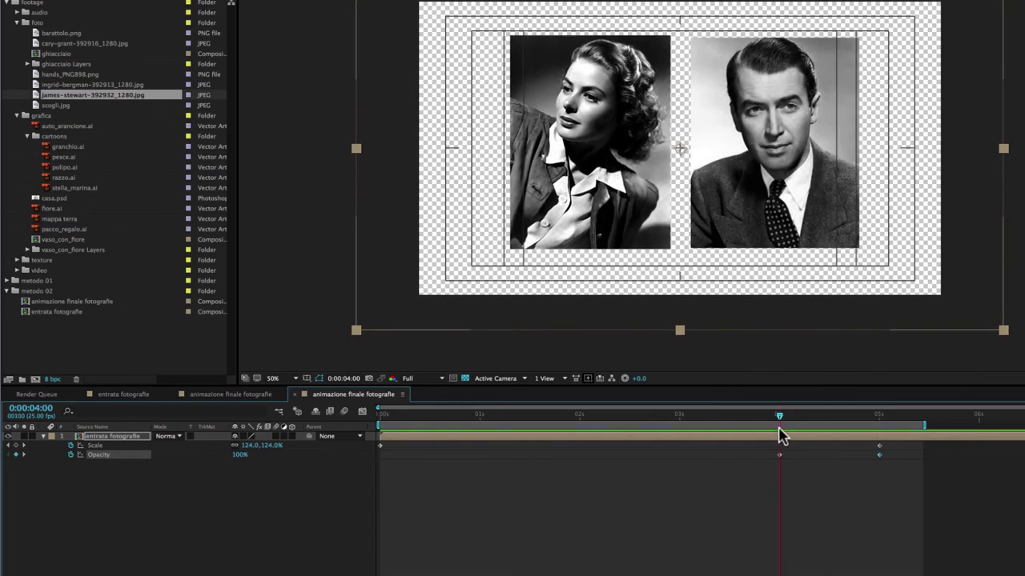
- Browse the metodo 01 and metodo 02 folders, then open metodo 01's animazione finale fotografie comp
click(8, 281)
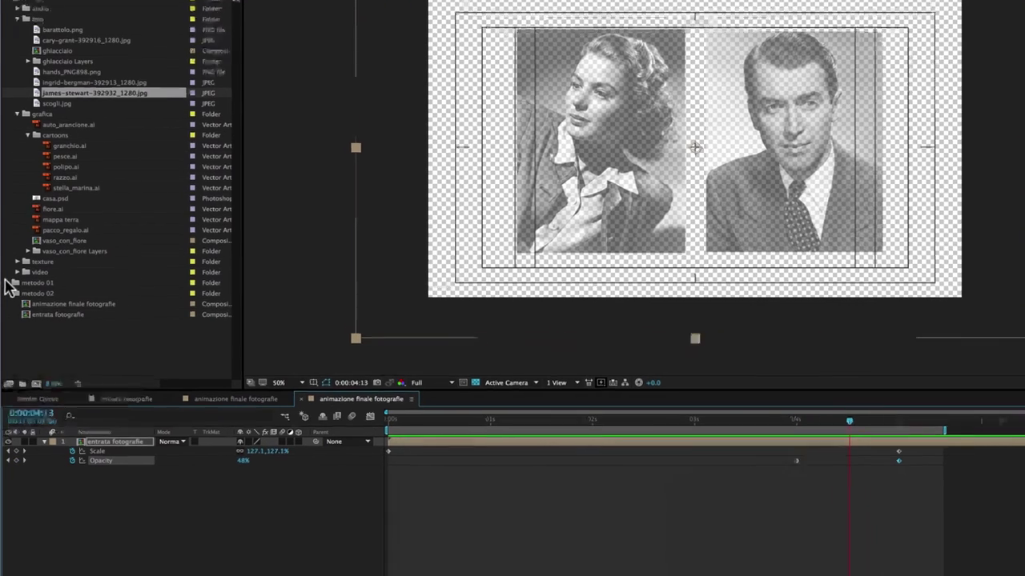
click(43, 317)
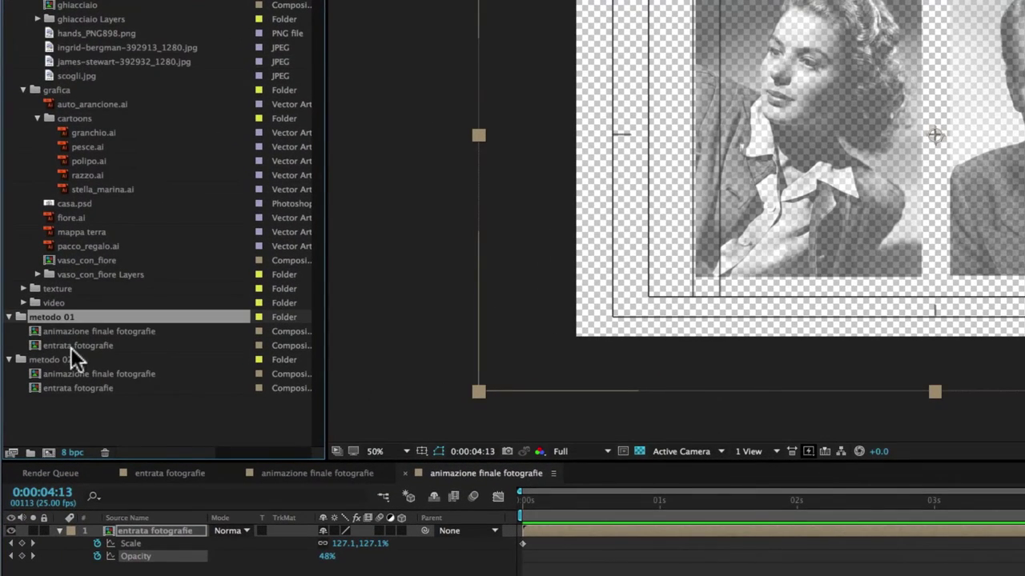
click(52, 357)
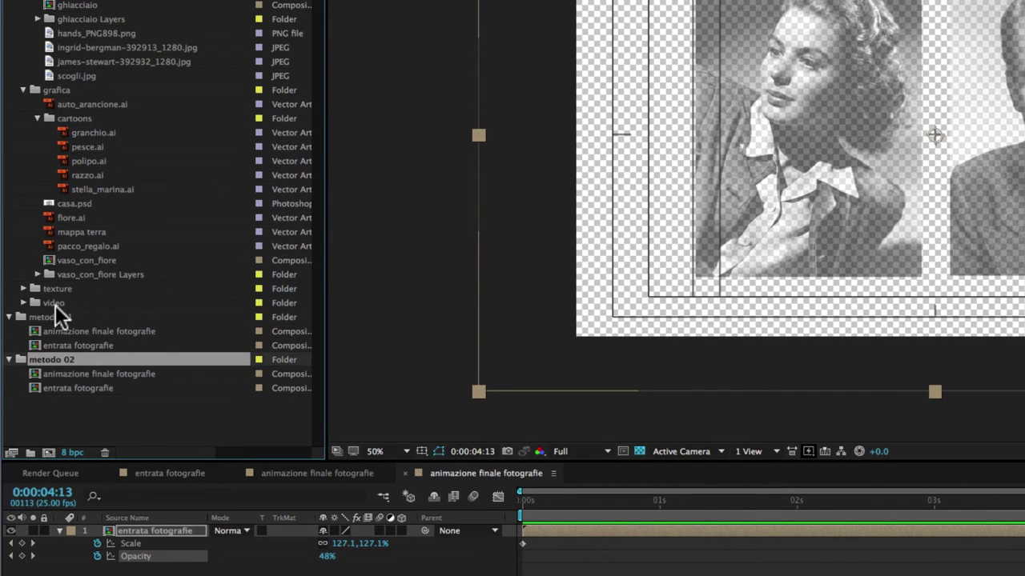
click(38, 342)
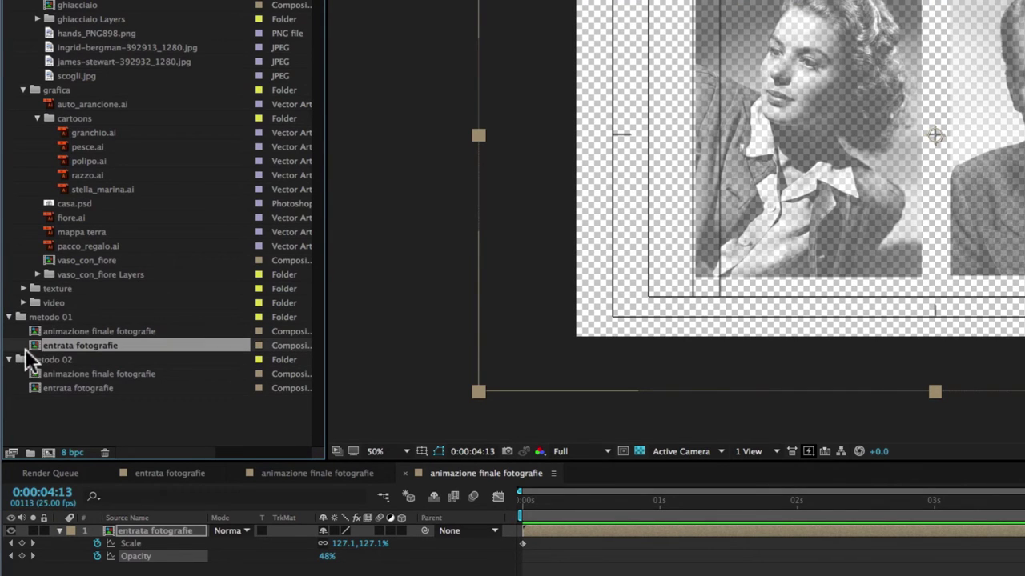
click(68, 331)
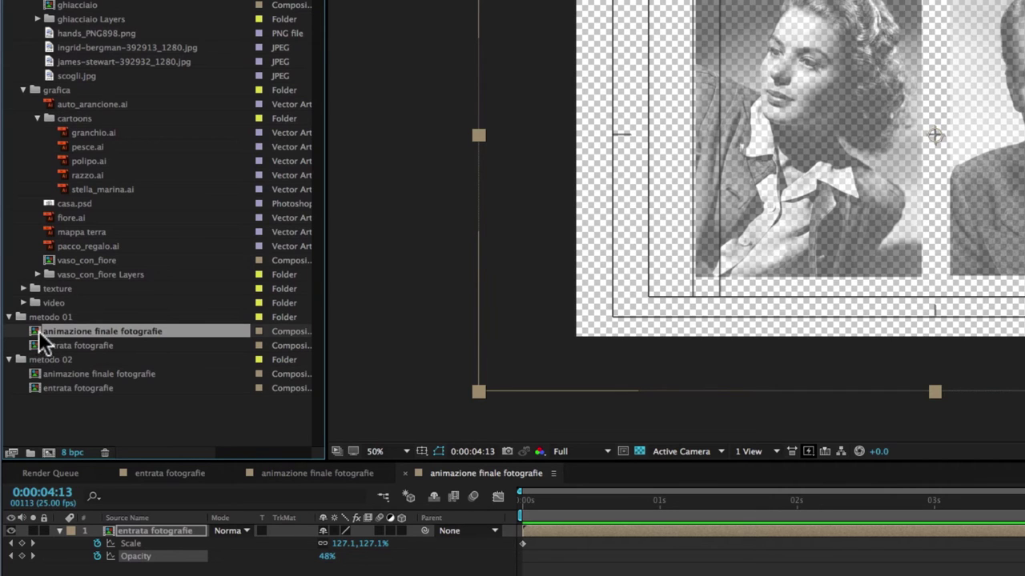
click(51, 346)
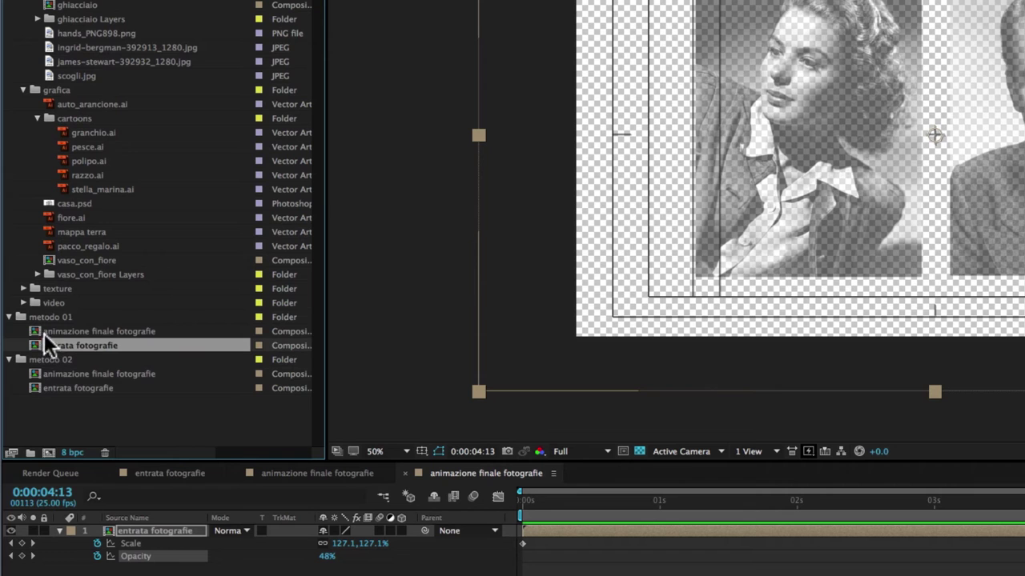
click(56, 331)
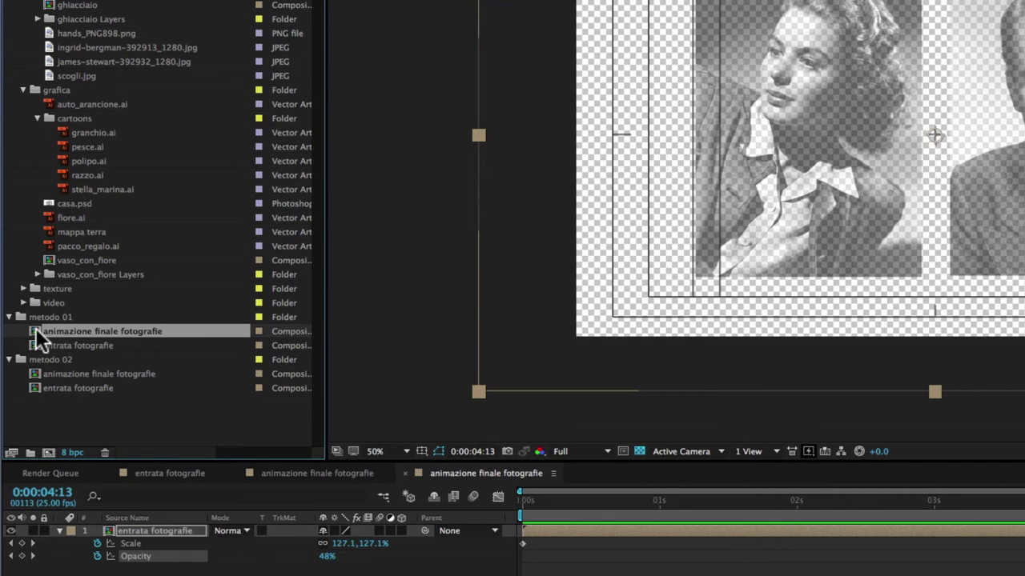
double_click(36, 330)
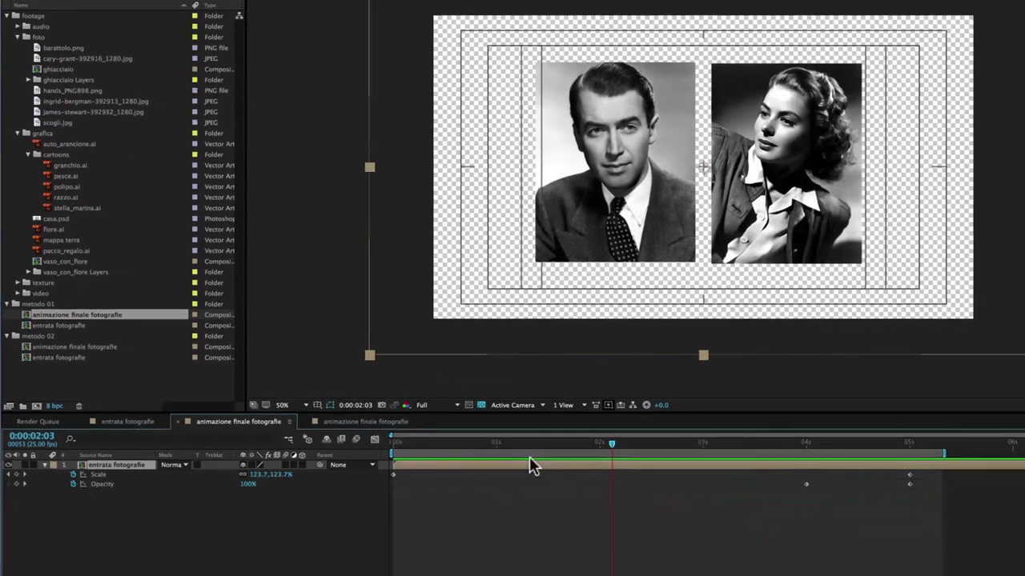
- Preview metodo 01's photo entrance from 0:00, then select metodo 02's animazione finale fotografie comp
drag(474, 446, 390, 448)
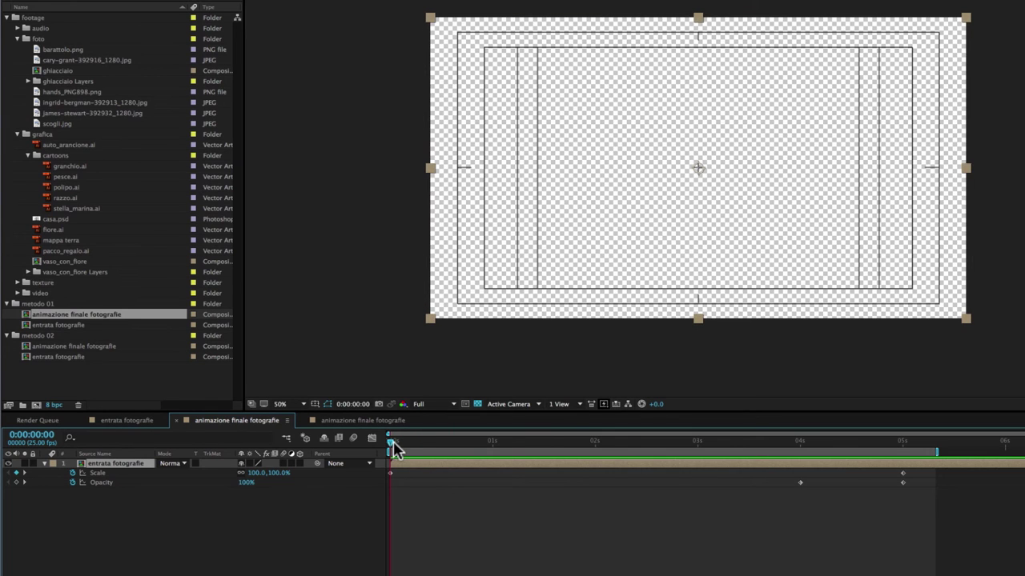
key(space)
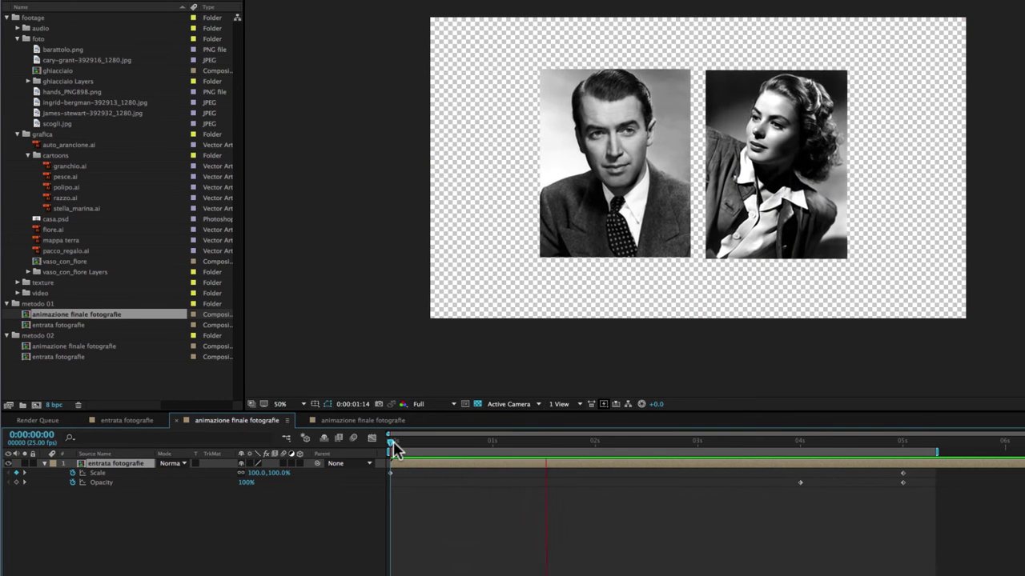
drag(412, 443, 553, 446)
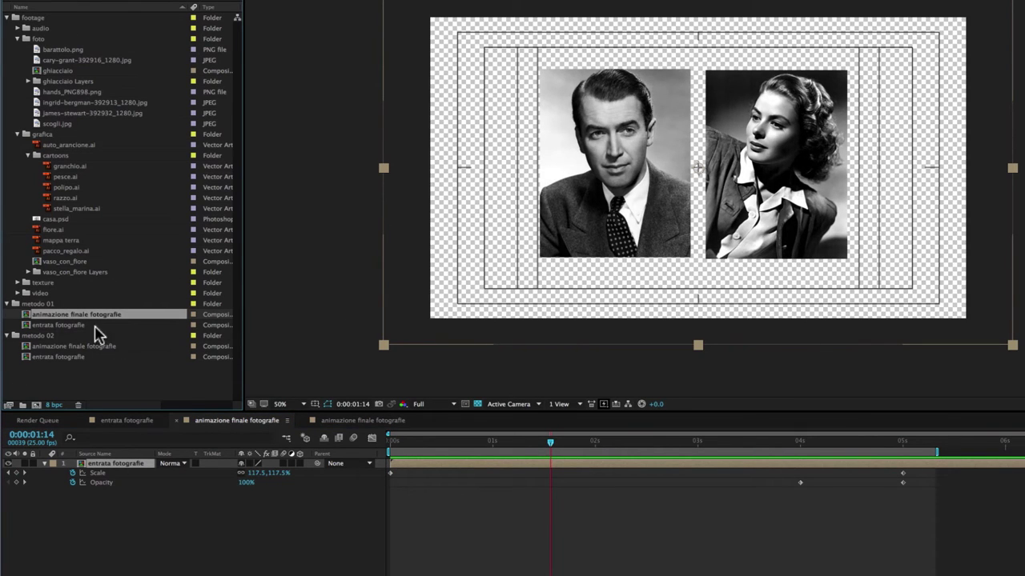
click(48, 335)
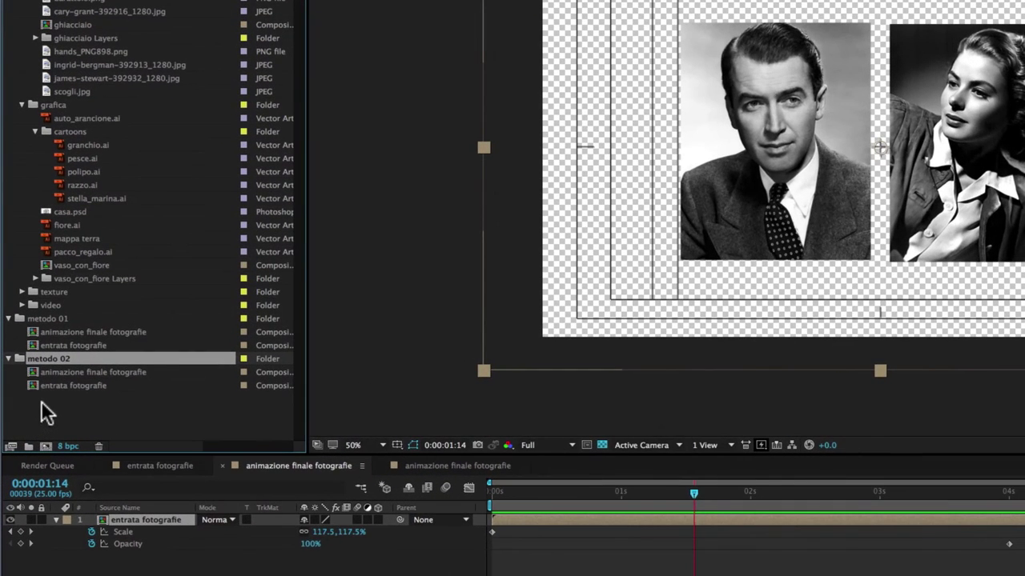
click(34, 374)
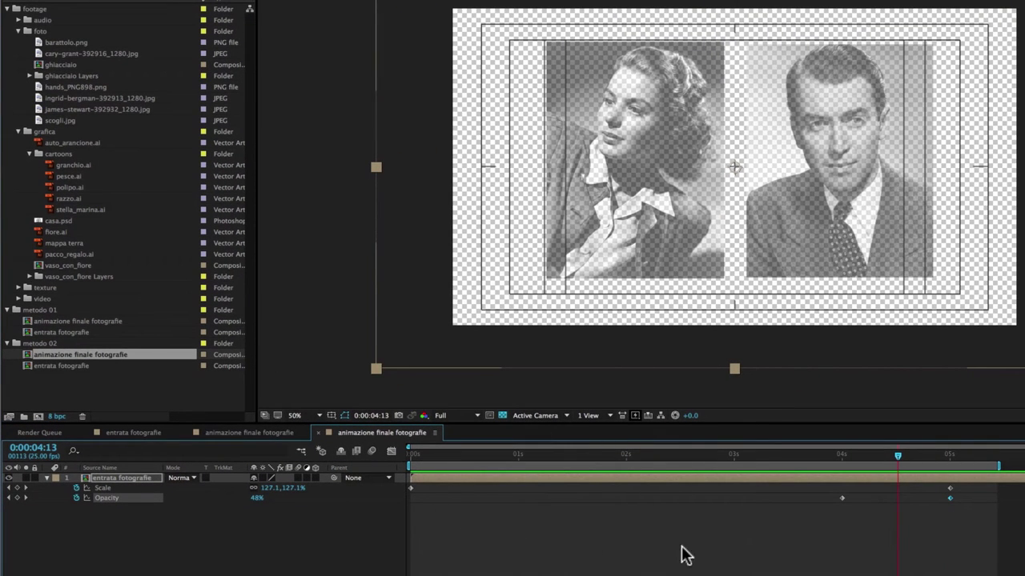
- Play metodo 02's animazione finale fotografie from 0:00 and stop it around 2:15
click(560, 478)
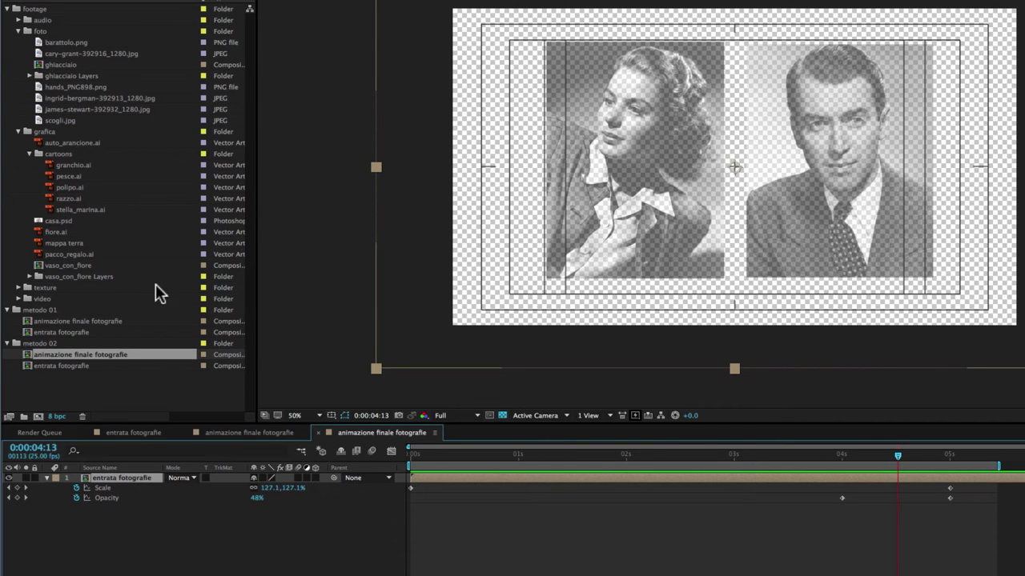
click(32, 366)
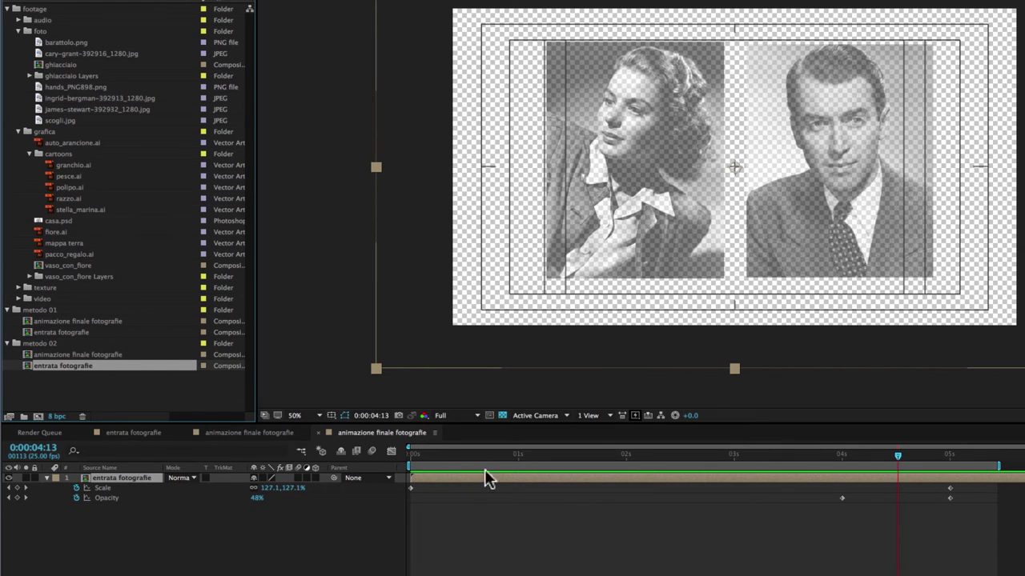
click(89, 355)
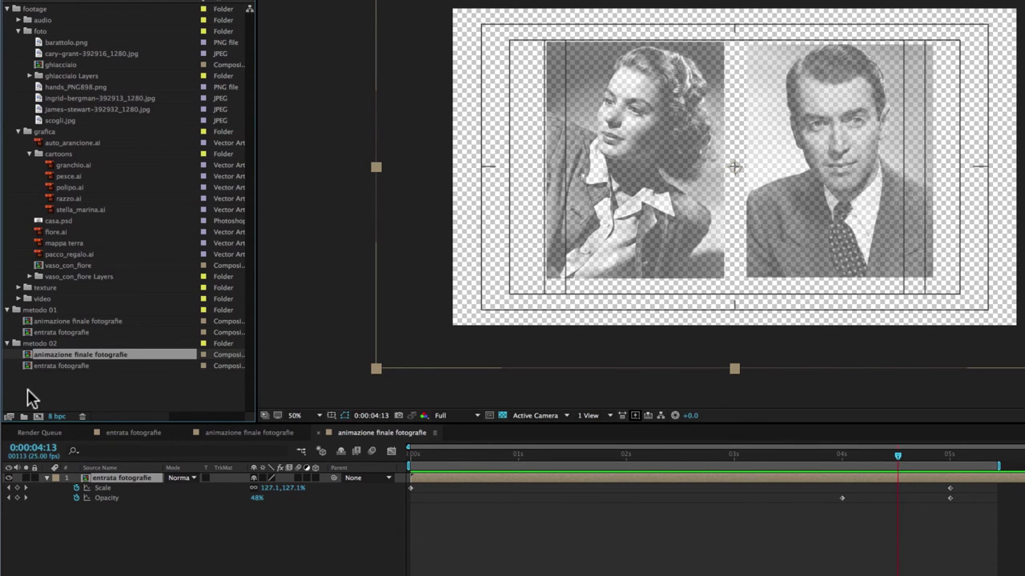
drag(454, 455, 395, 462)
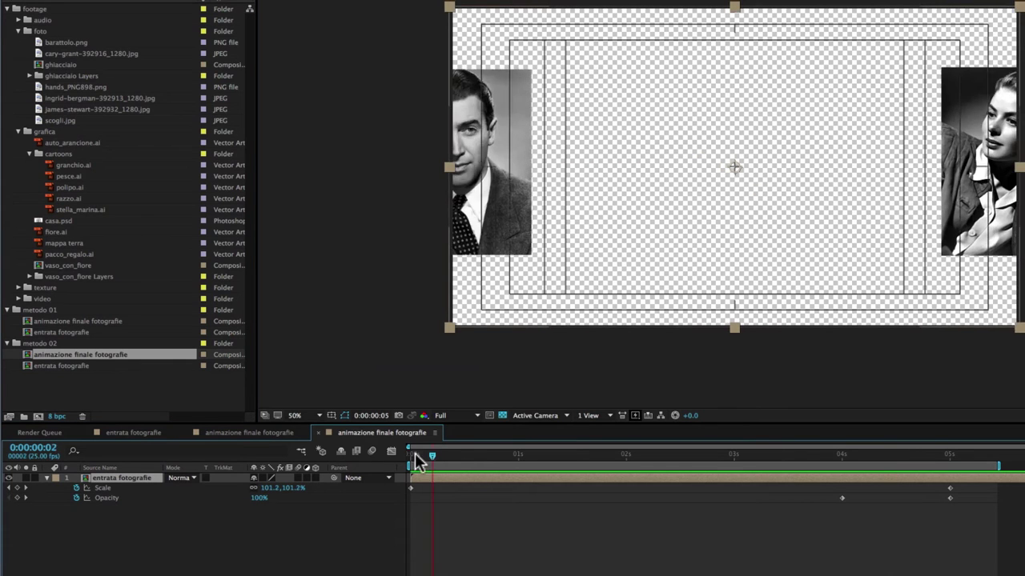
key(space)
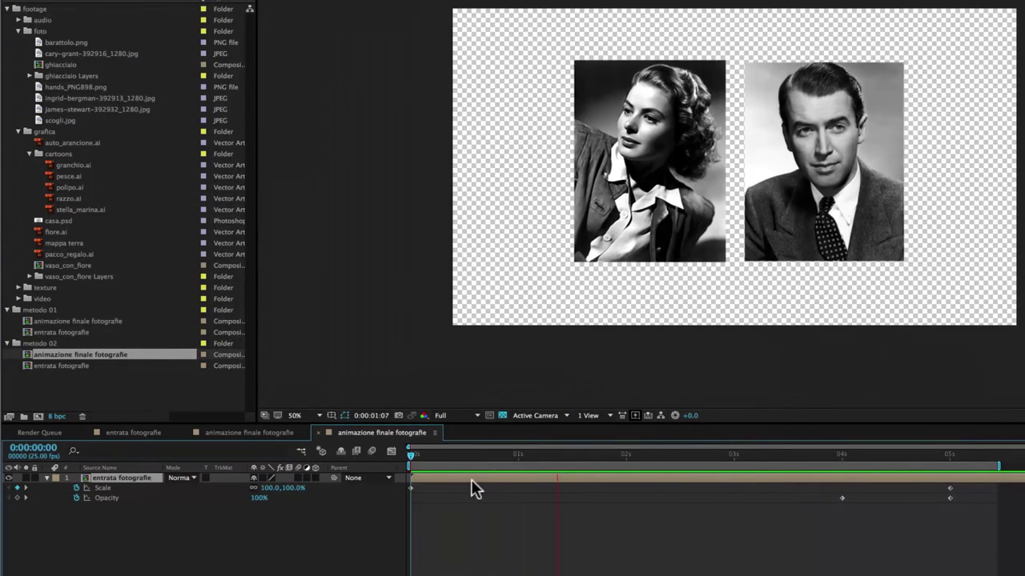
mouse_move(847, 454)
mouse_down()
mouse_move(657, 456)
mouse_move(690, 460)
mouse_up()
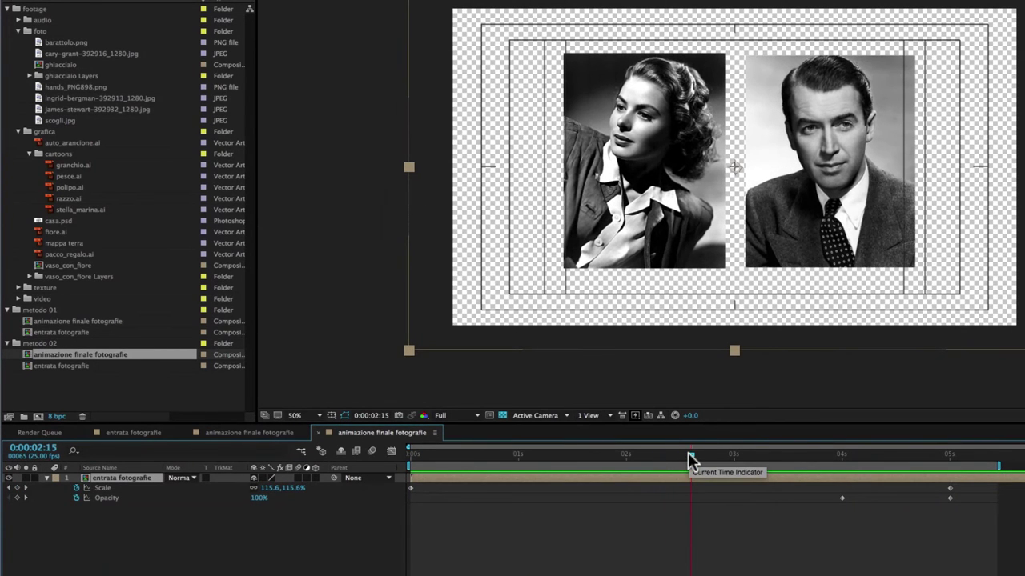
- Compare the metodo 01 and metodo 02 animazione finale fotografie comps in the Project panel
click(75, 322)
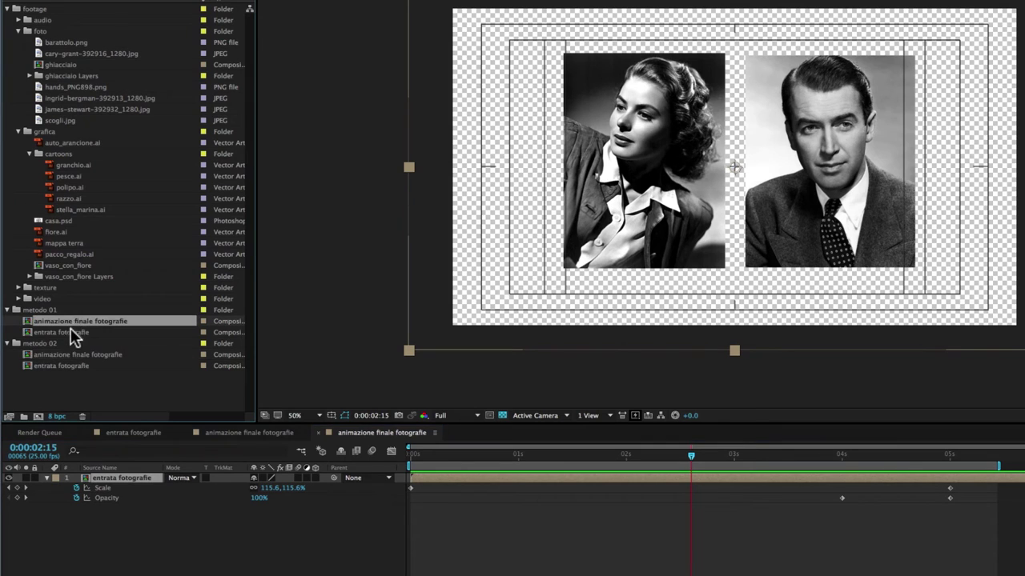
click(43, 347)
click(38, 310)
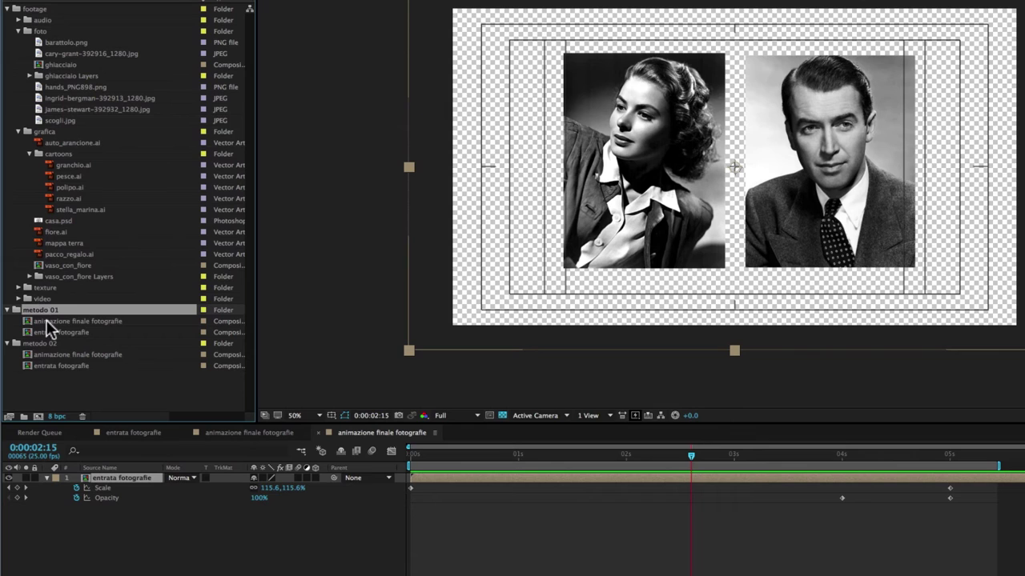
click(46, 321)
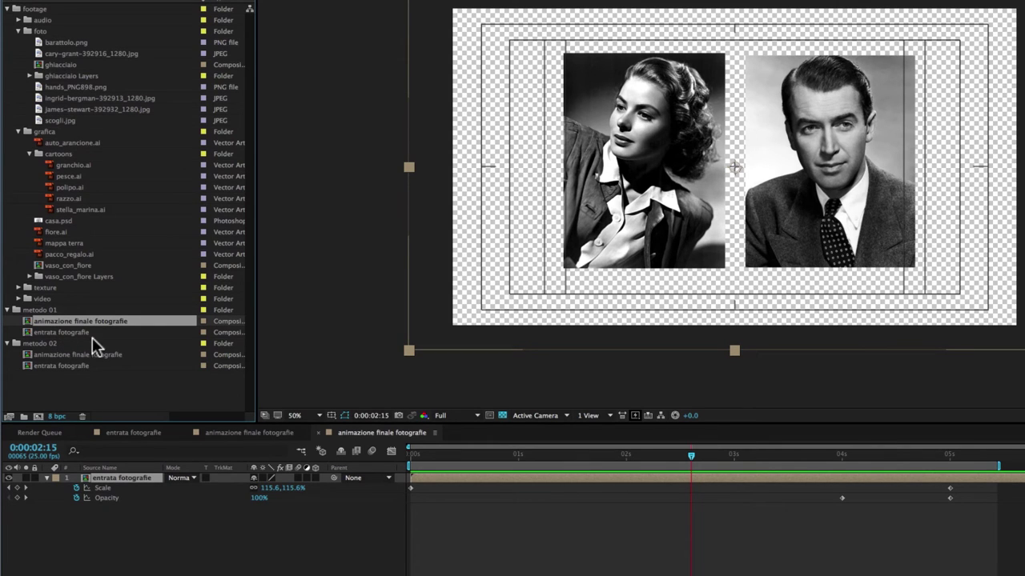
click(63, 355)
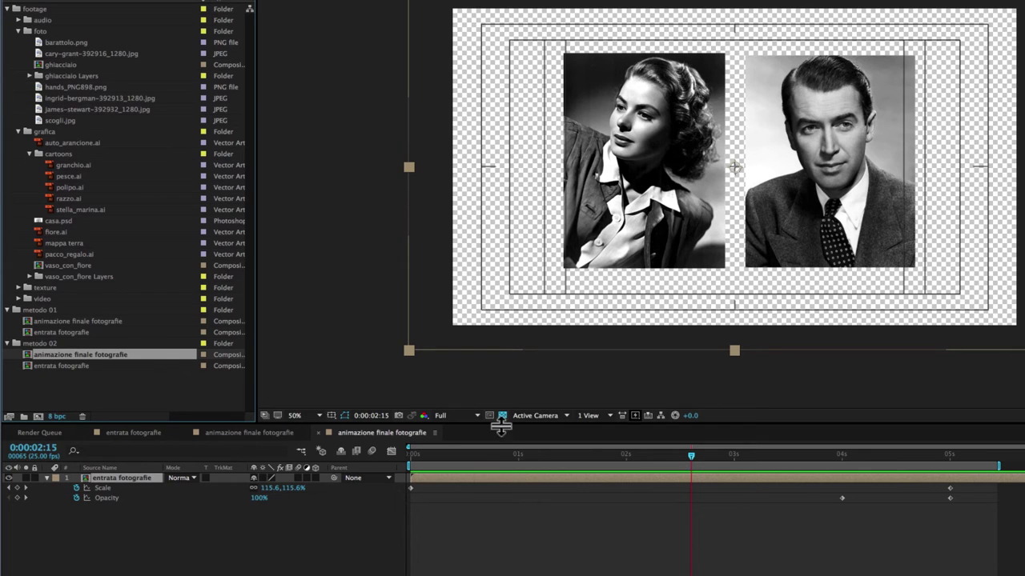
- Scrub the photos' scale animation near 1 second and collapse both metodo folders
drag(497, 454, 553, 460)
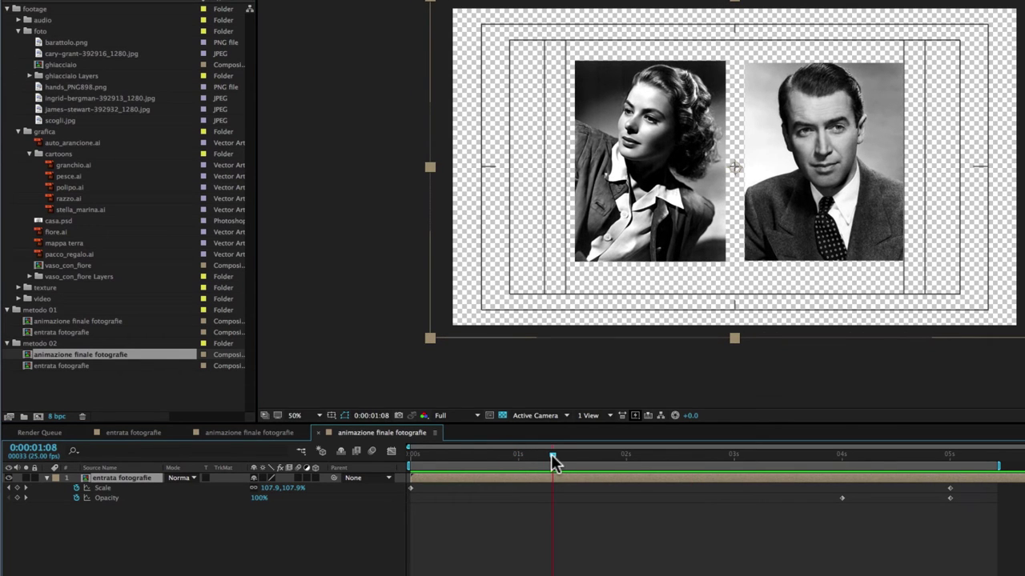
mouse_move(551, 457)
mouse_down()
mouse_move(655, 462)
mouse_move(519, 459)
mouse_move(537, 463)
mouse_up()
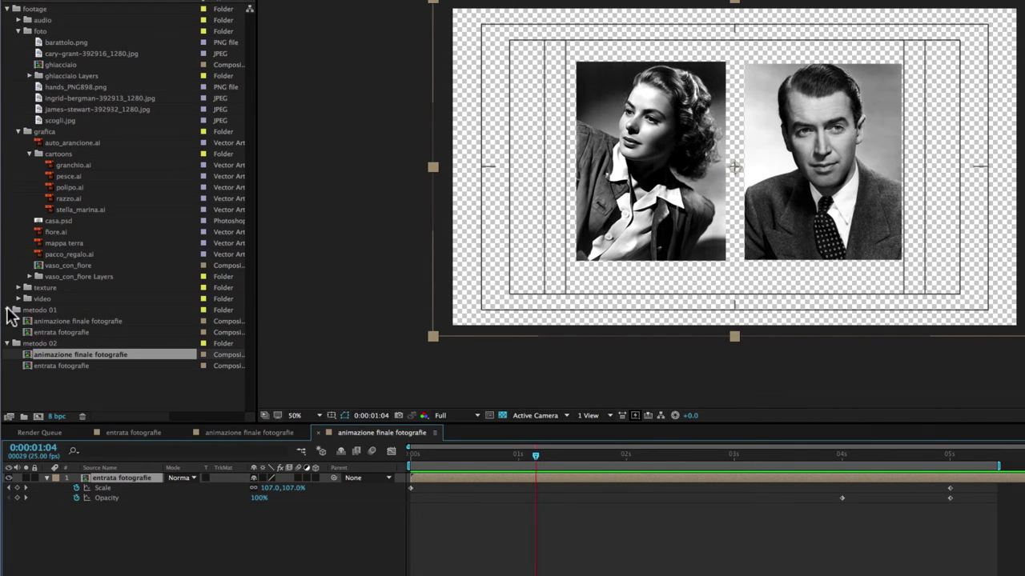
click(8, 310)
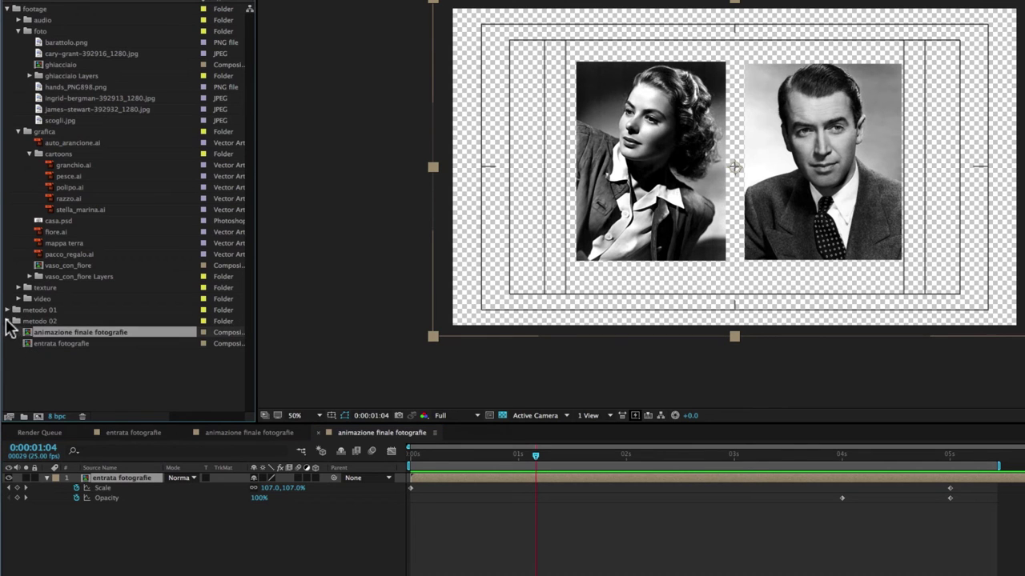
click(9, 321)
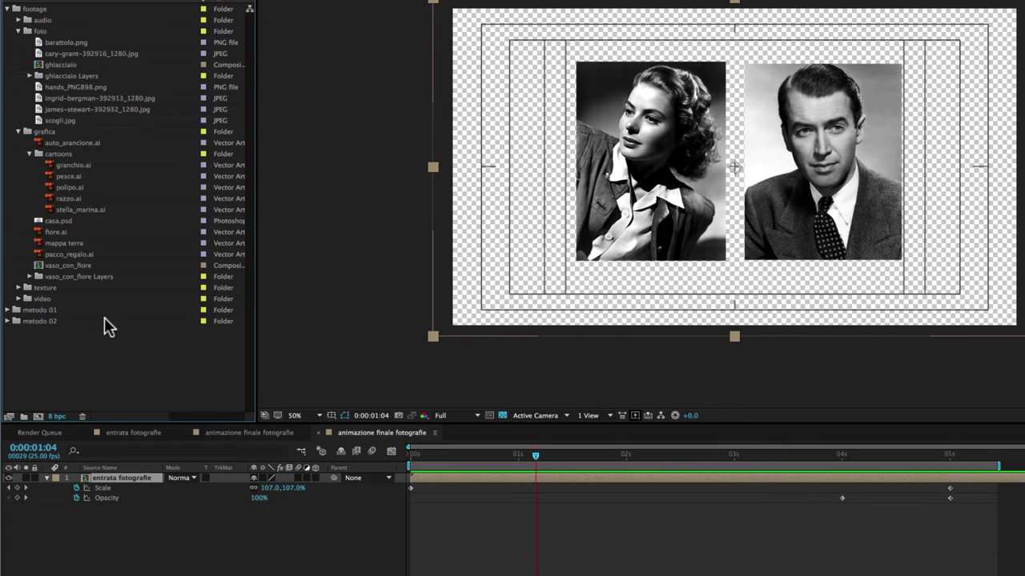
- Import cartoons/farfalla.ai as Composition - Retain Layer Sizes
double_click(80, 379)
double_click(828, 23)
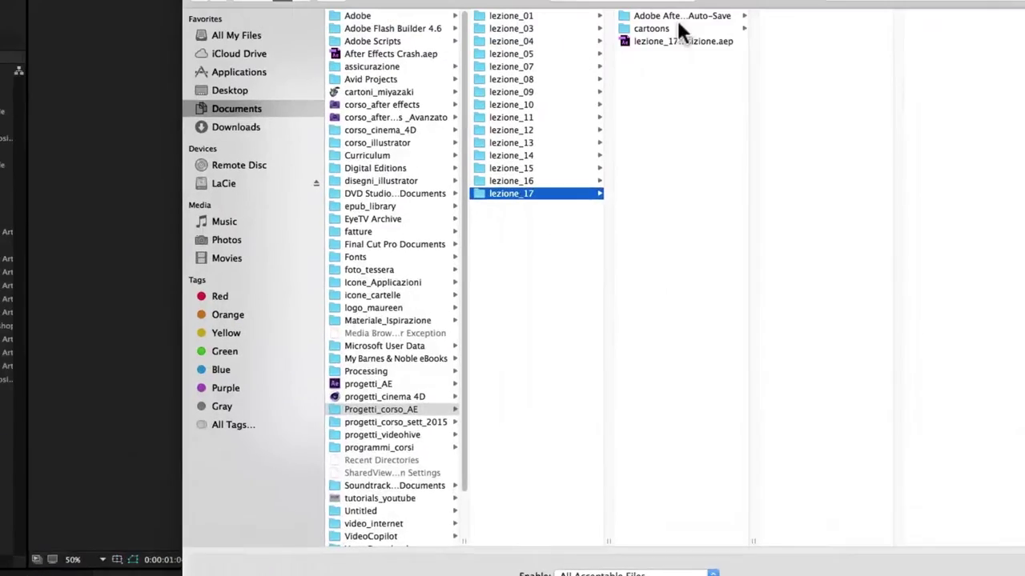
click(560, 75)
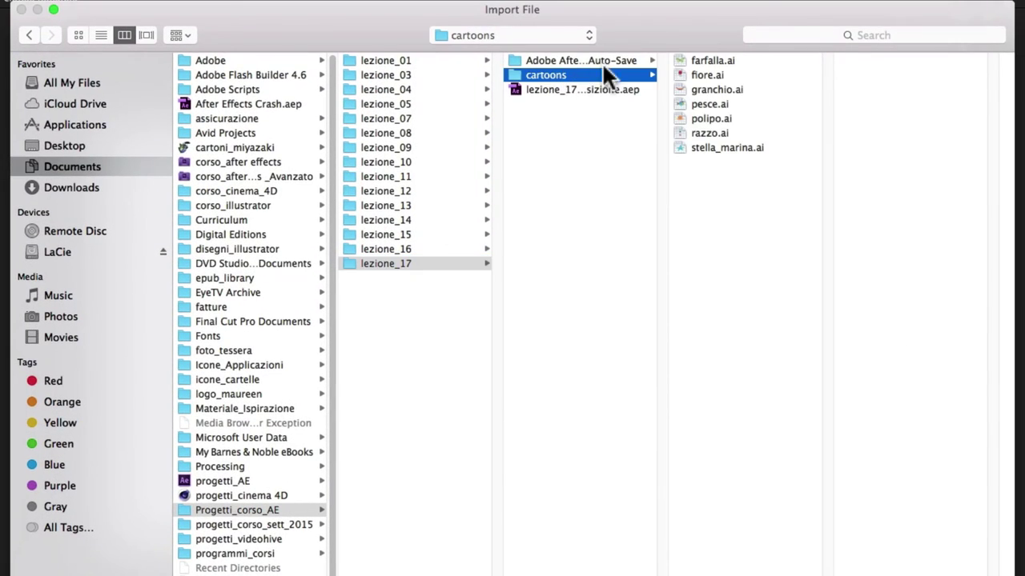
click(691, 58)
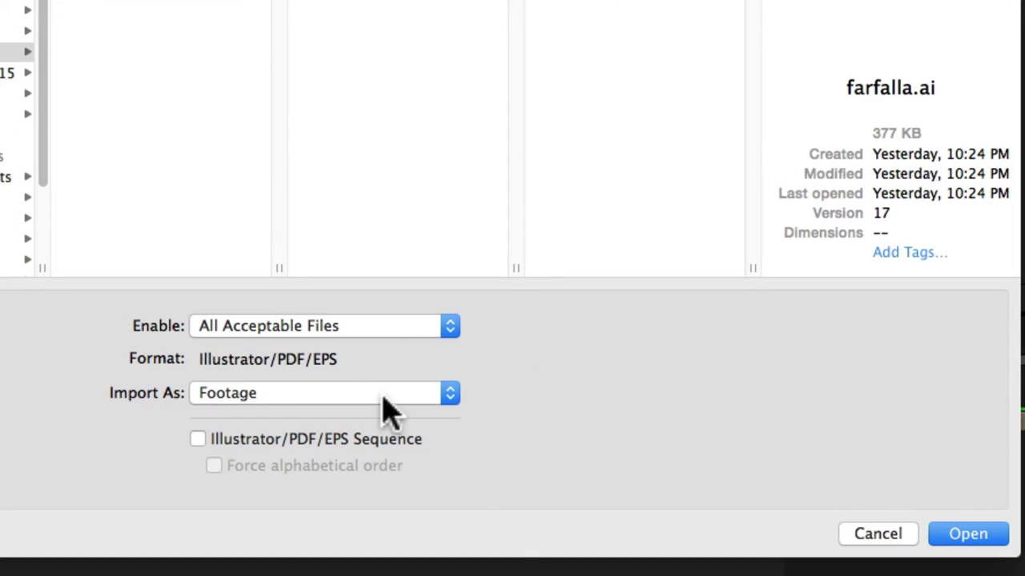
click(451, 404)
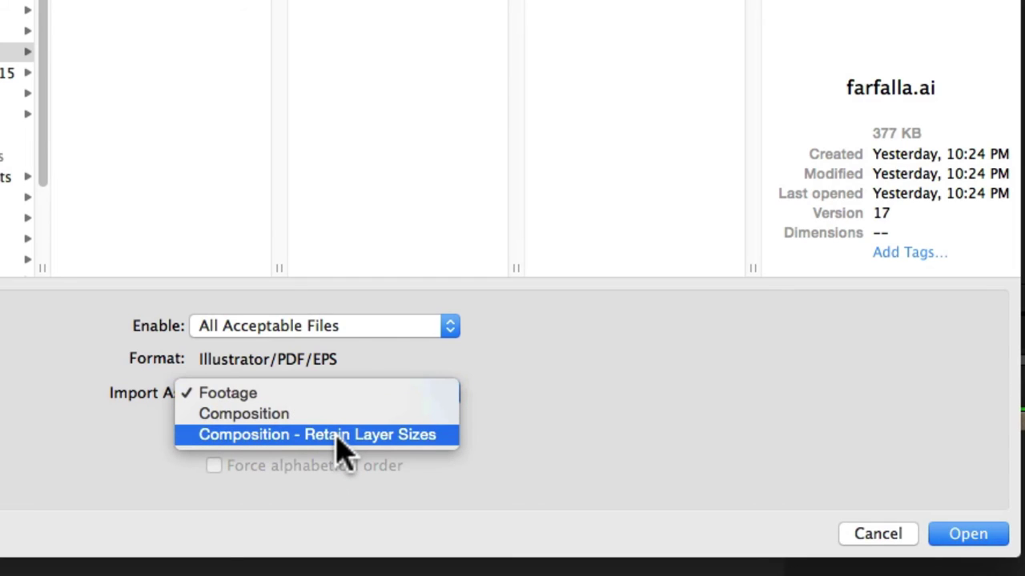
click(408, 437)
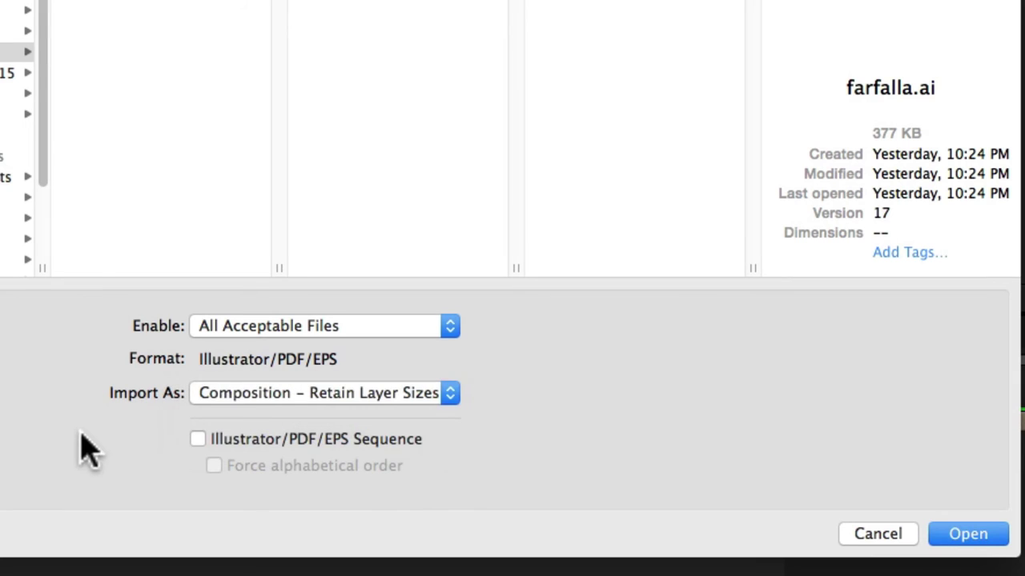
click(966, 537)
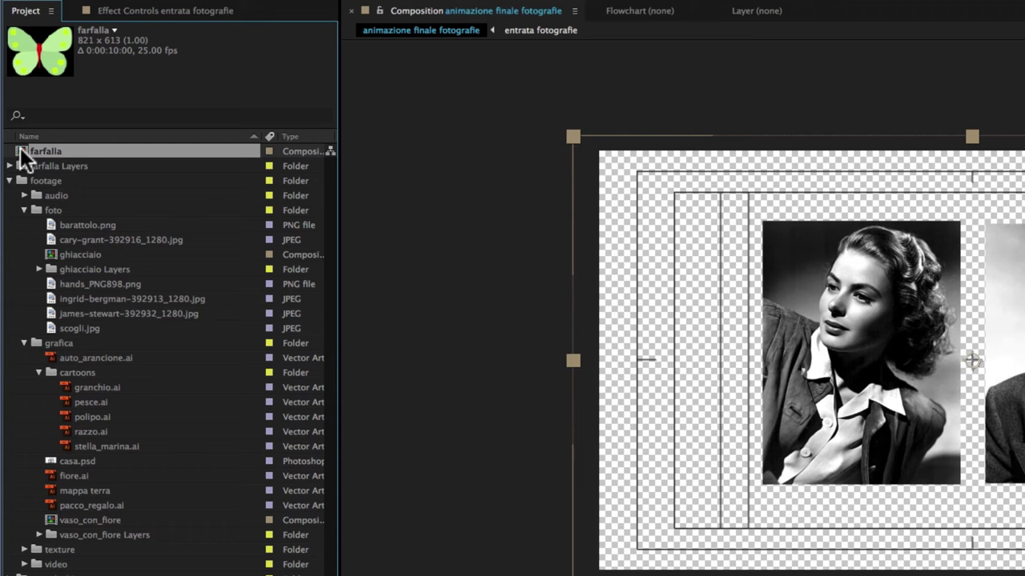
- Open the farfalla comp and switch its background from checkerboard to black
double_click(21, 151)
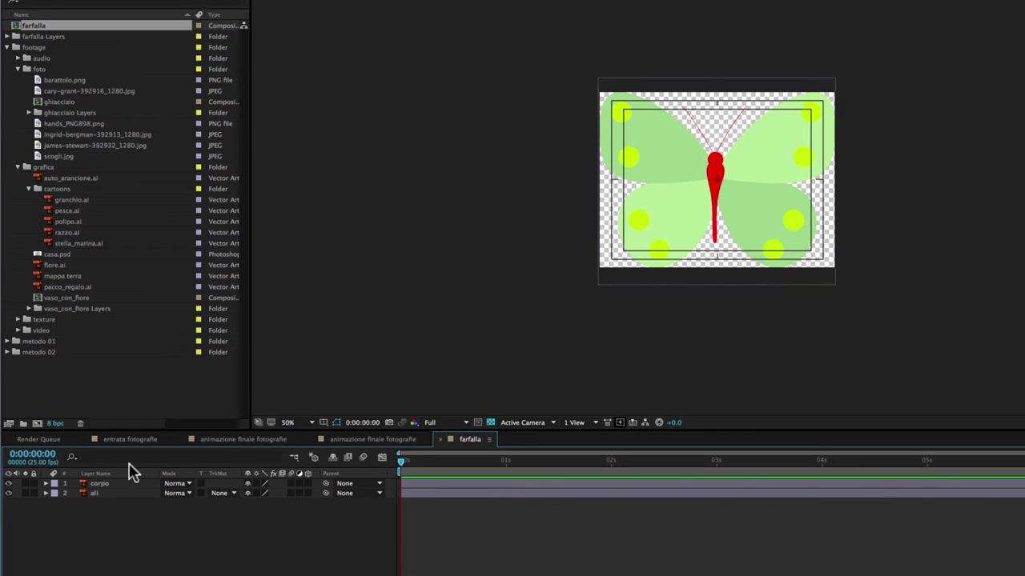
click(114, 484)
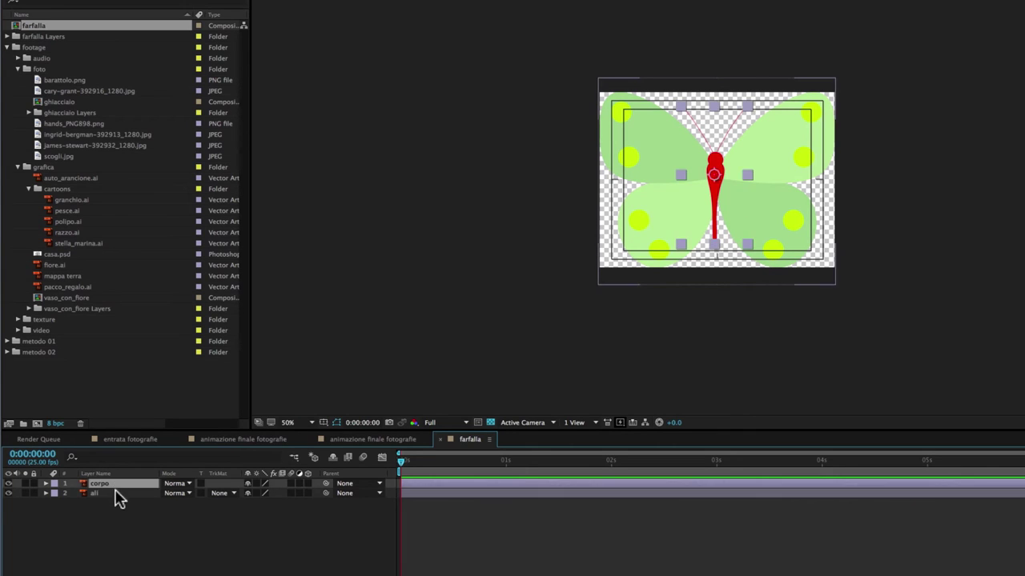
click(111, 494)
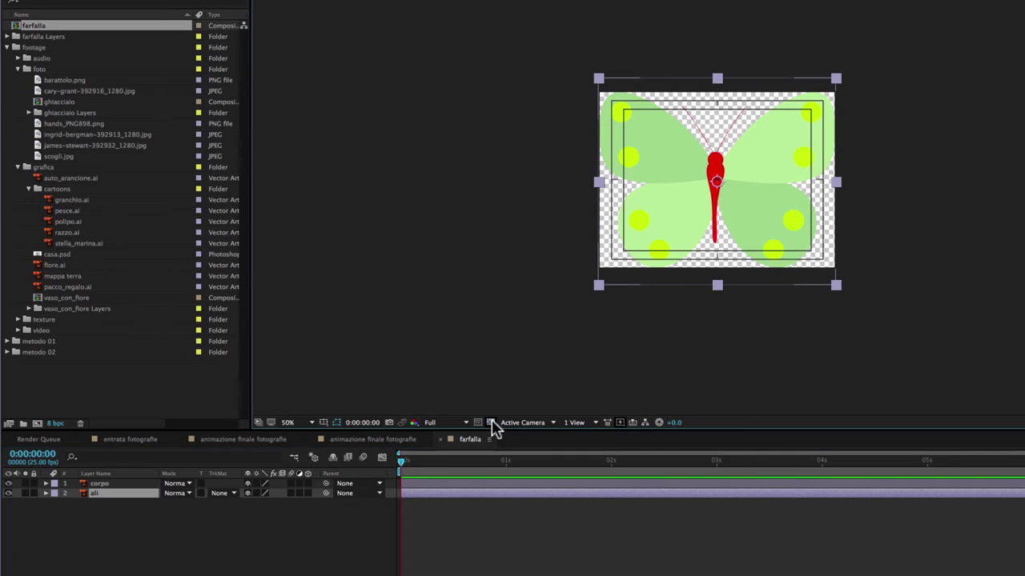
click(492, 421)
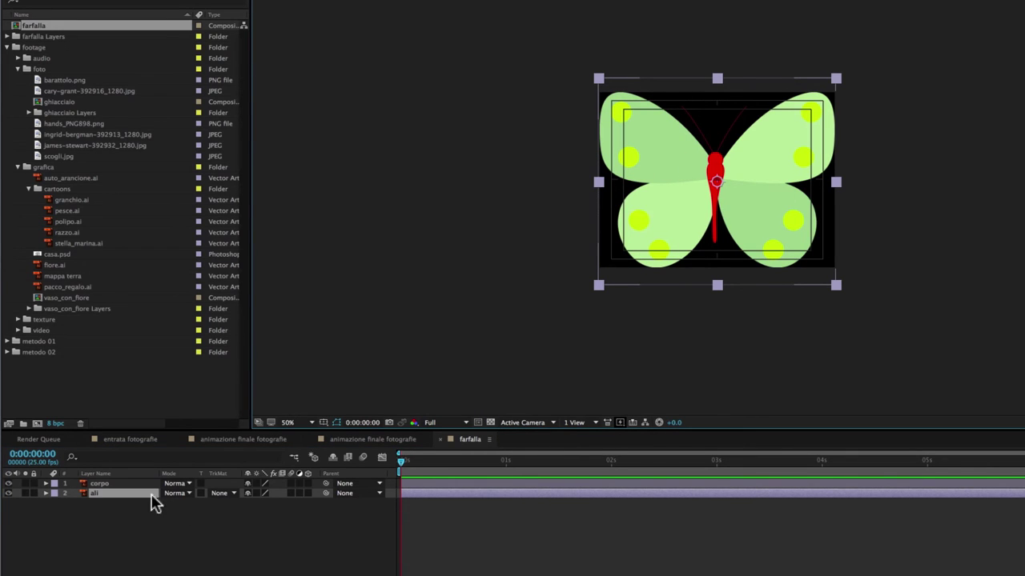
- Hide and re-show the corpo and ali layers, leaving both visible
click(104, 506)
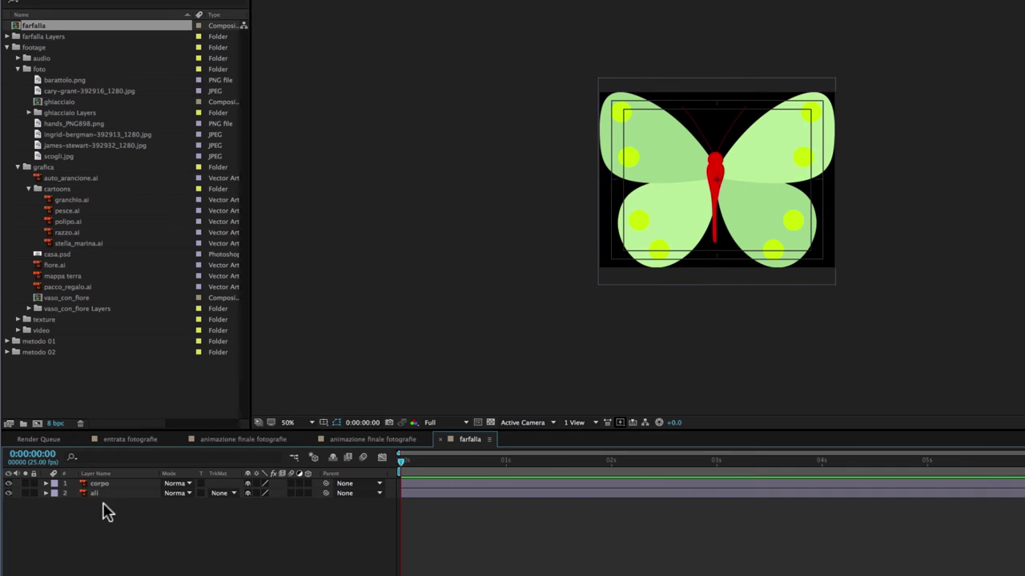
click(8, 484)
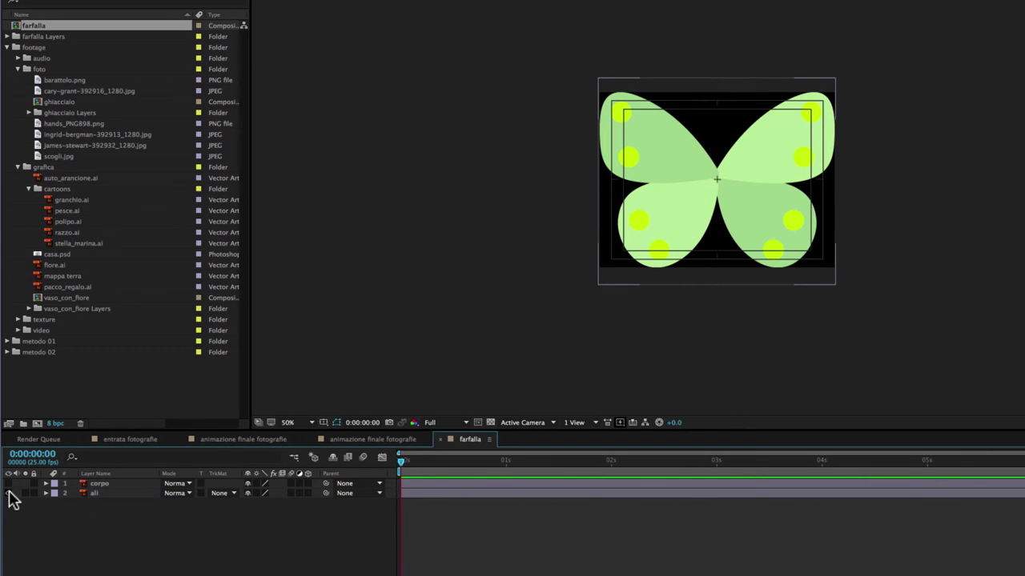
click(8, 493)
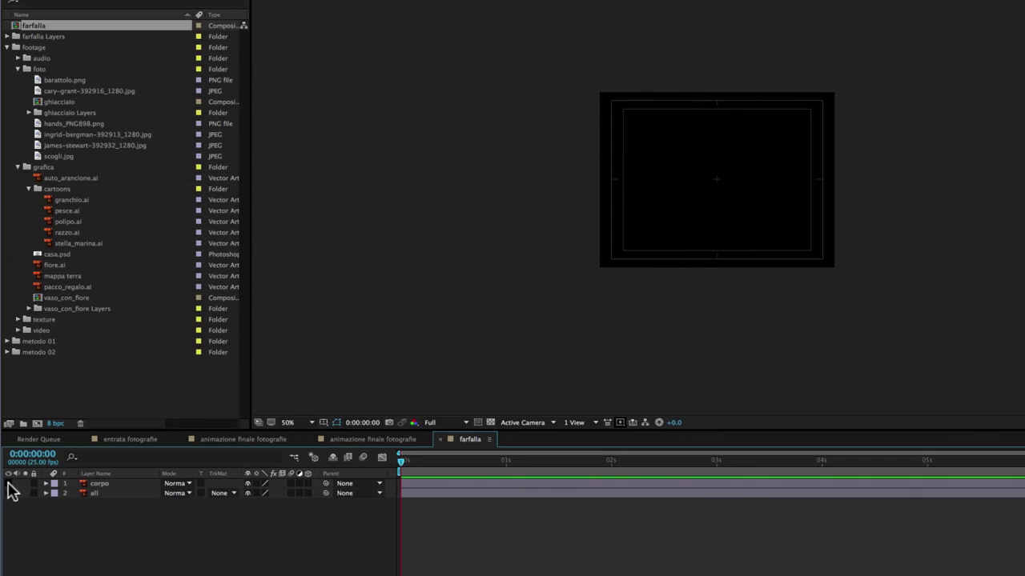
click(8, 484)
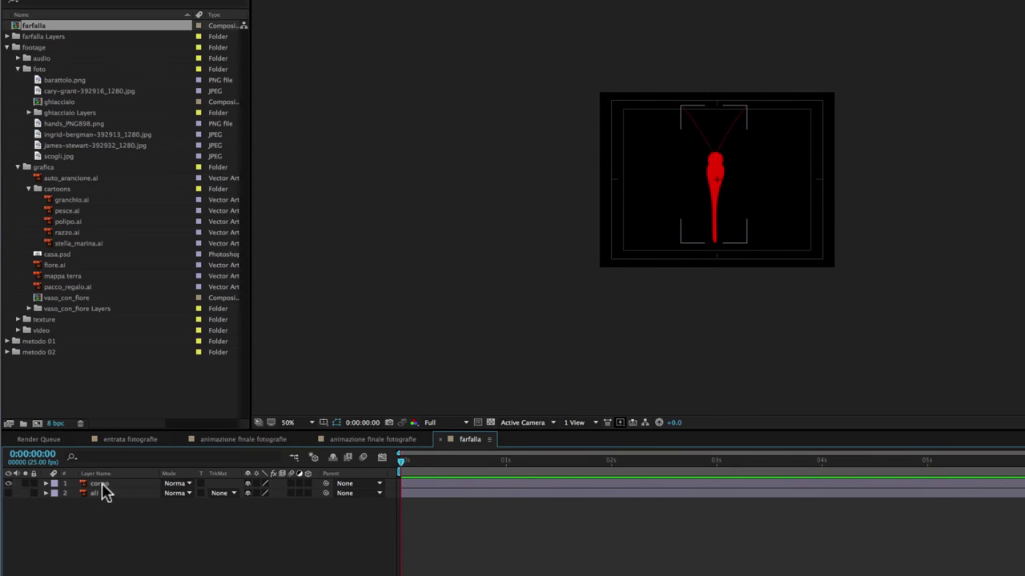
click(8, 493)
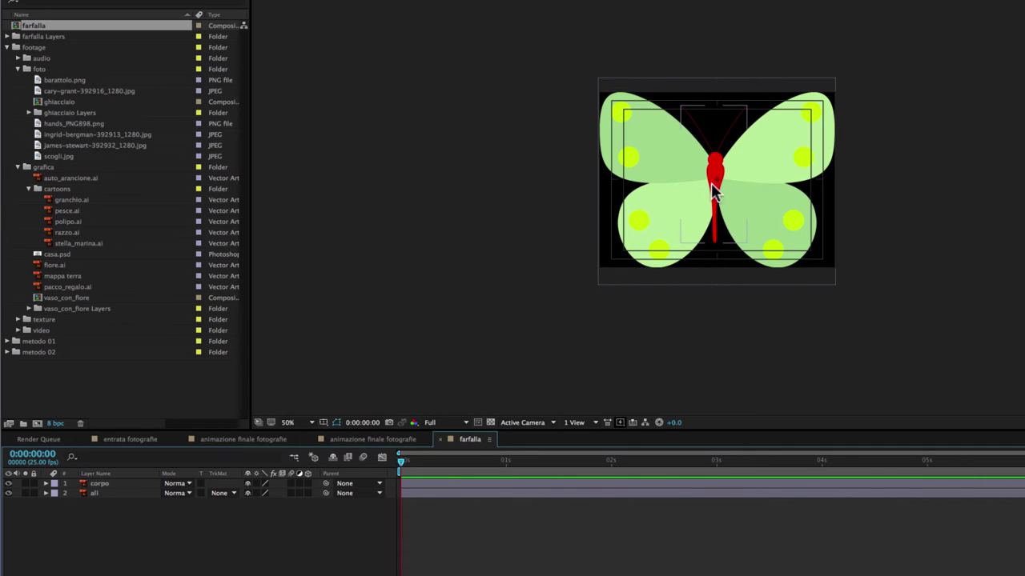
- Set a 100% Scale keyframe on the ali wings layer at 0:00
click(108, 493)
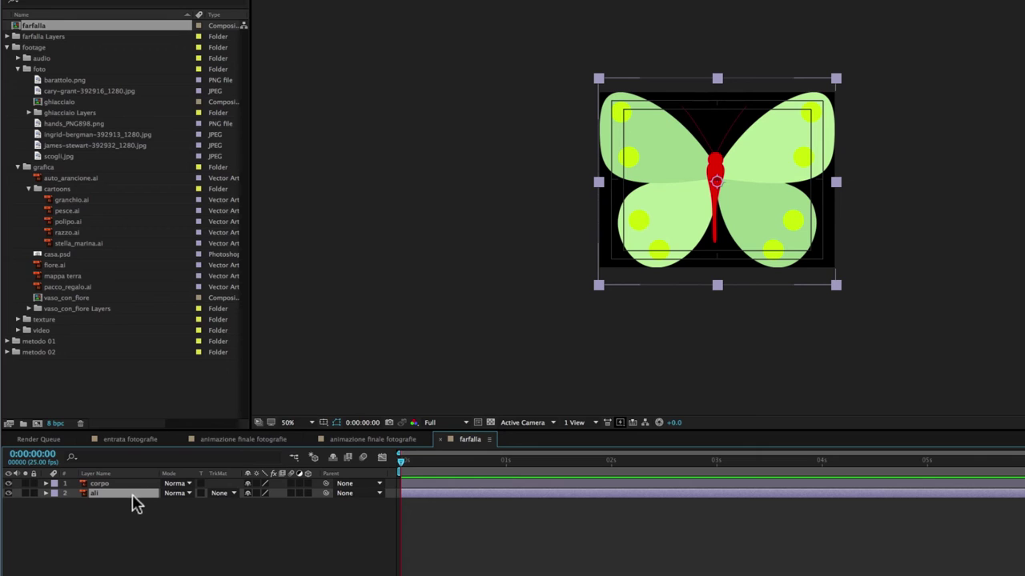
key(s)
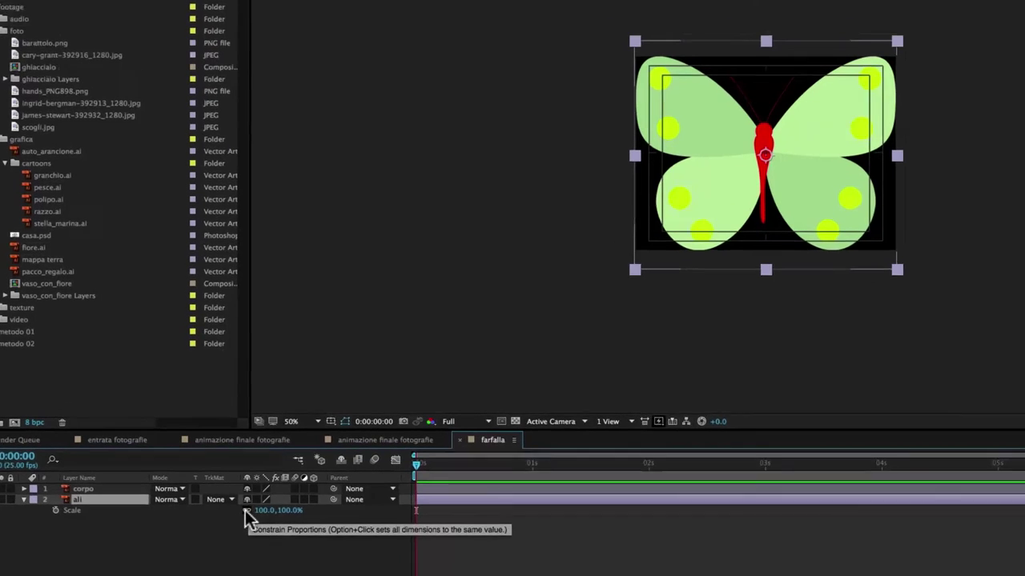
mouse_move(264, 515)
mouse_down()
mouse_move(238, 518)
mouse_move(263, 528)
mouse_move(256, 536)
mouse_up()
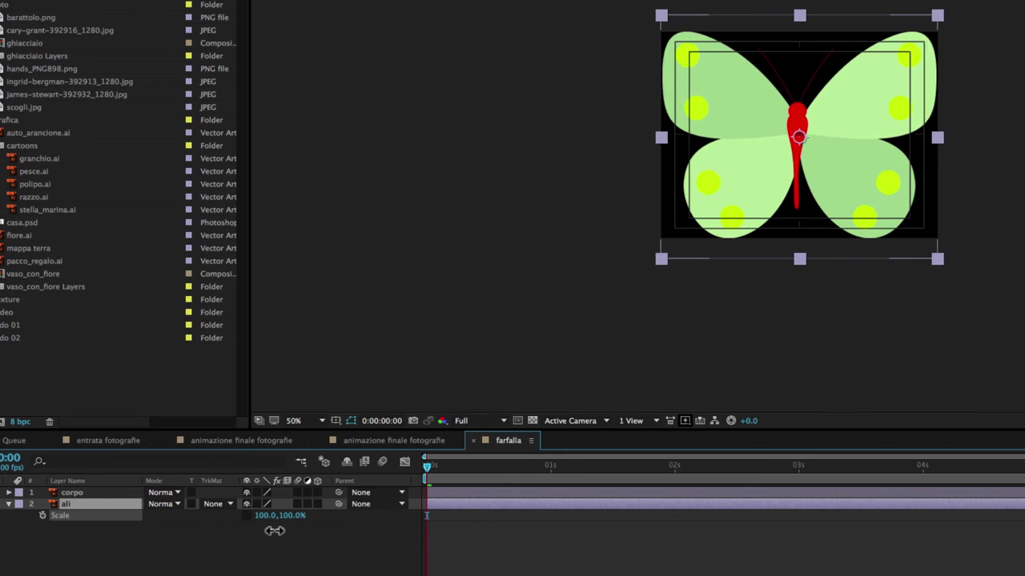
key(ctrl+z)
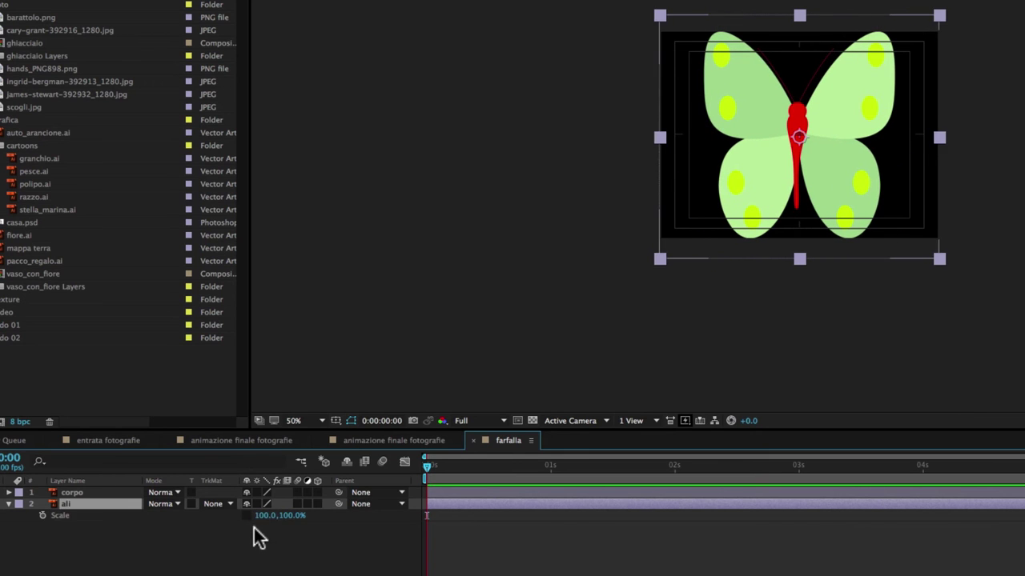
click(77, 442)
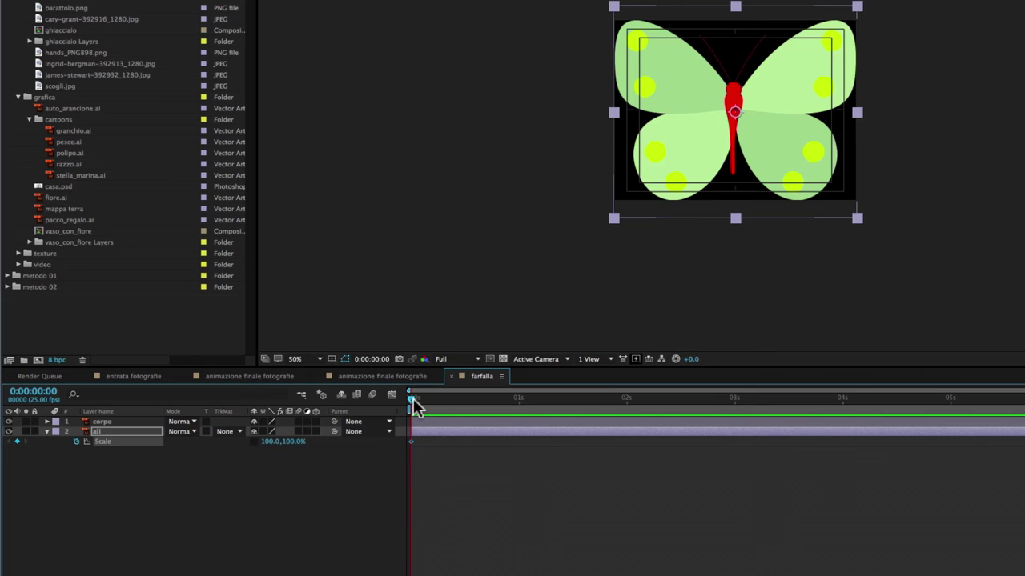
- Key ali's Scale width at 58%, 98% and 66% on frames 5, 10 and 15
key(super+Right)
key(super+Right)
key(super+Right)
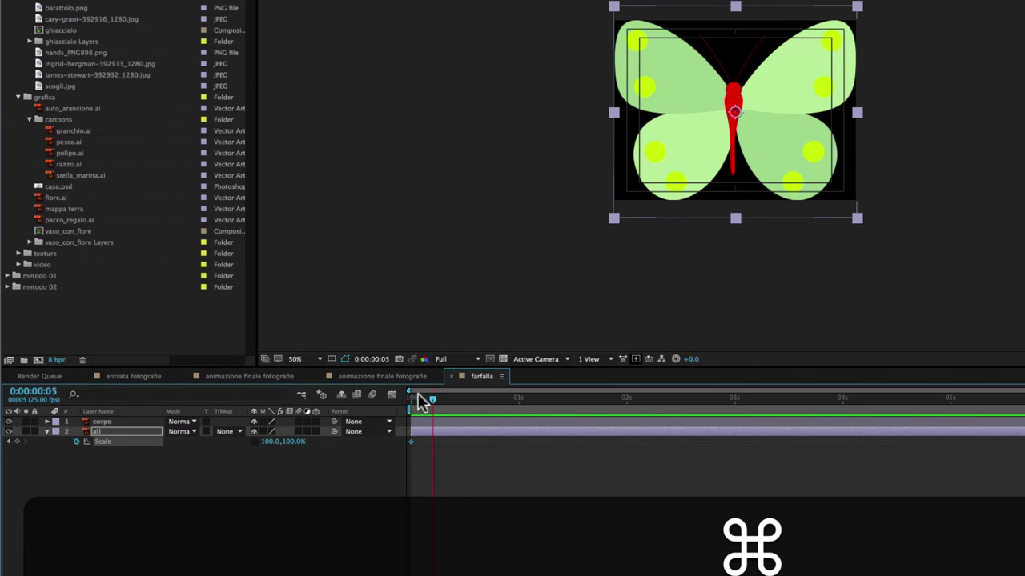
drag(270, 442, 247, 442)
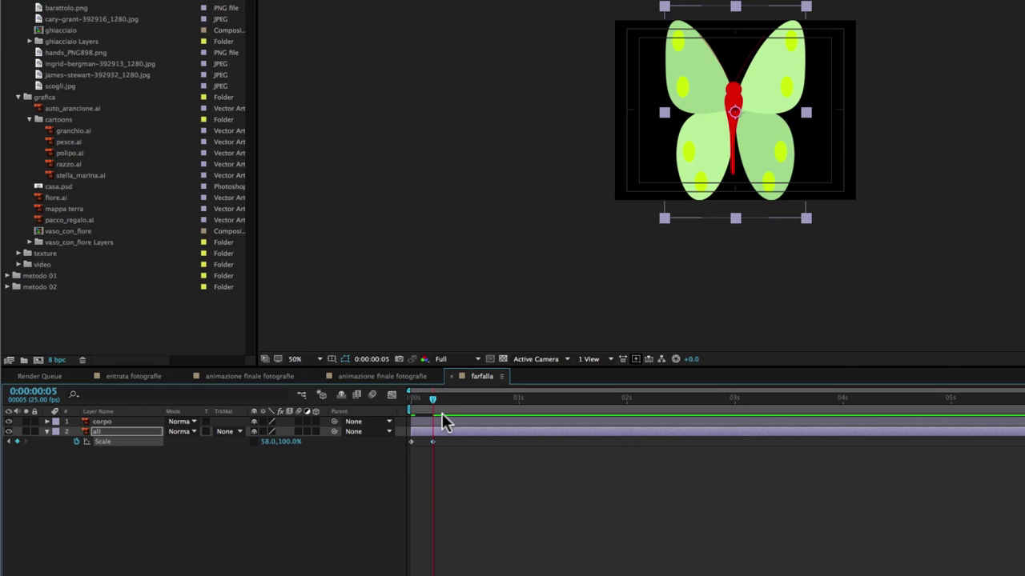
key(super+Right)
key(super+Right)
drag(267, 441, 290, 442)
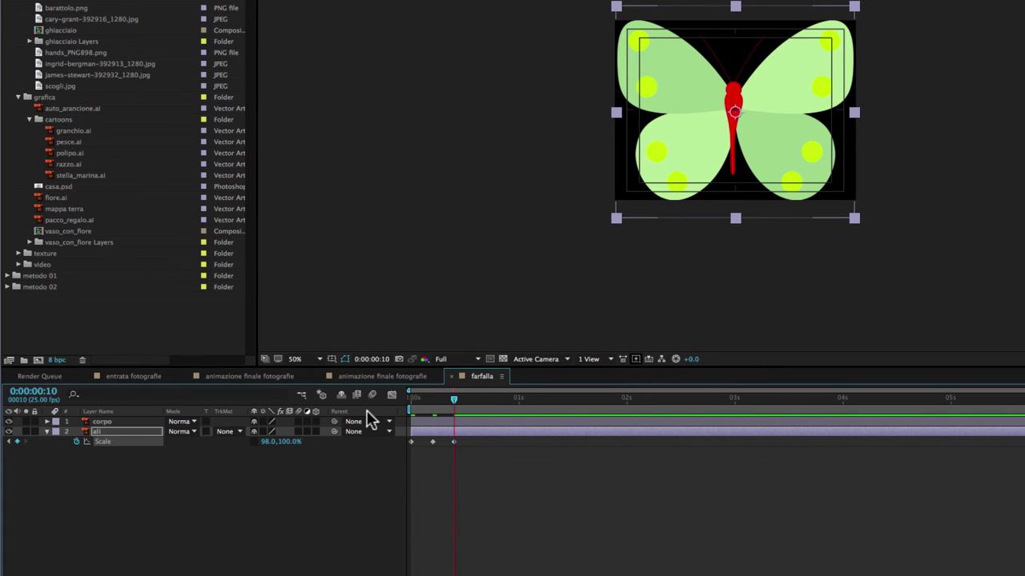
key(super+Right)
key(super+Right)
key(super+Right)
key(super+Right)
key(super+Right)
drag(265, 442, 248, 445)
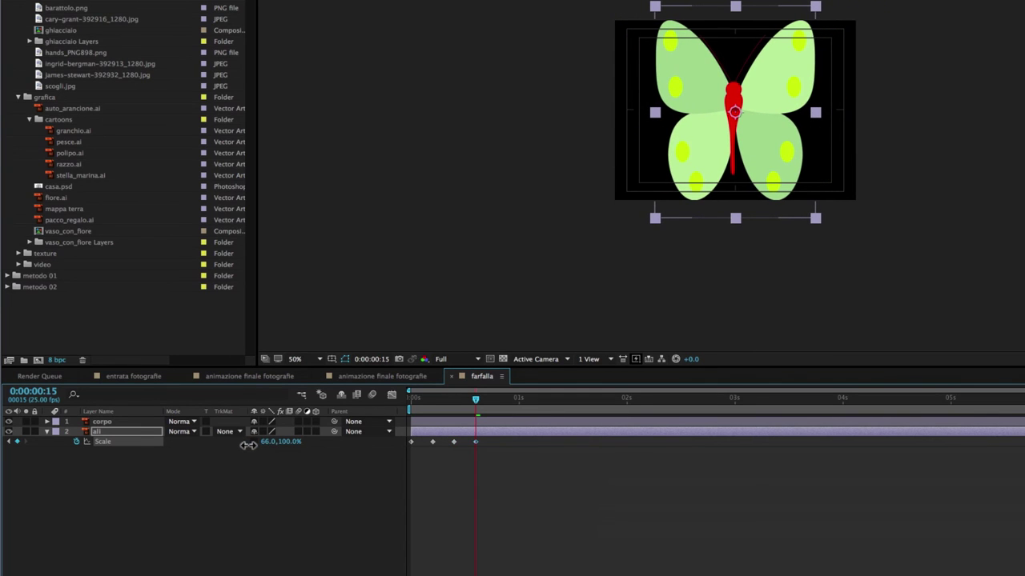
mouse_move(476, 400)
mouse_down()
mouse_move(449, 406)
mouse_move(478, 411)
mouse_up()
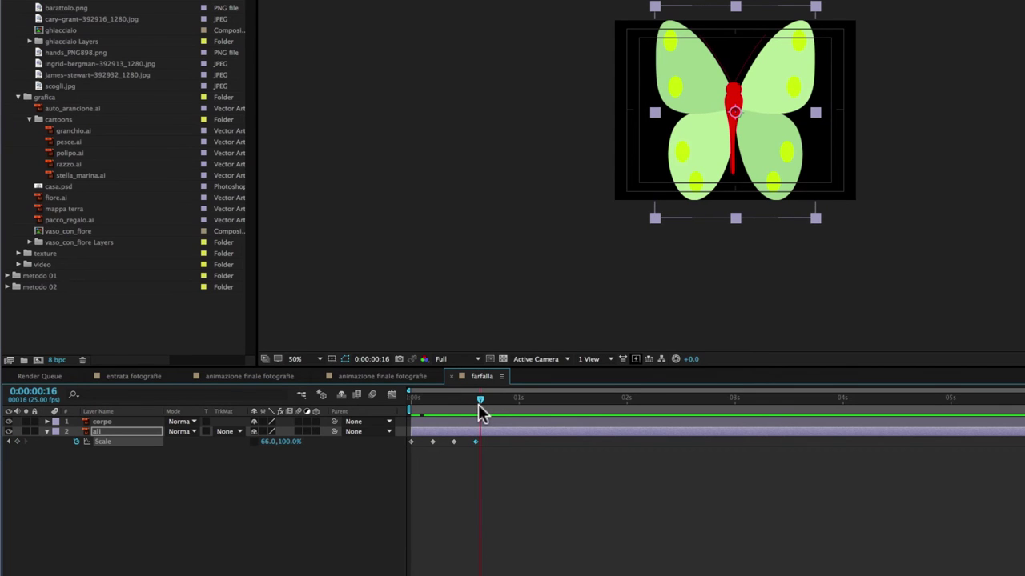
- End the work area at frame 16 and preview the wing flap
key(n)
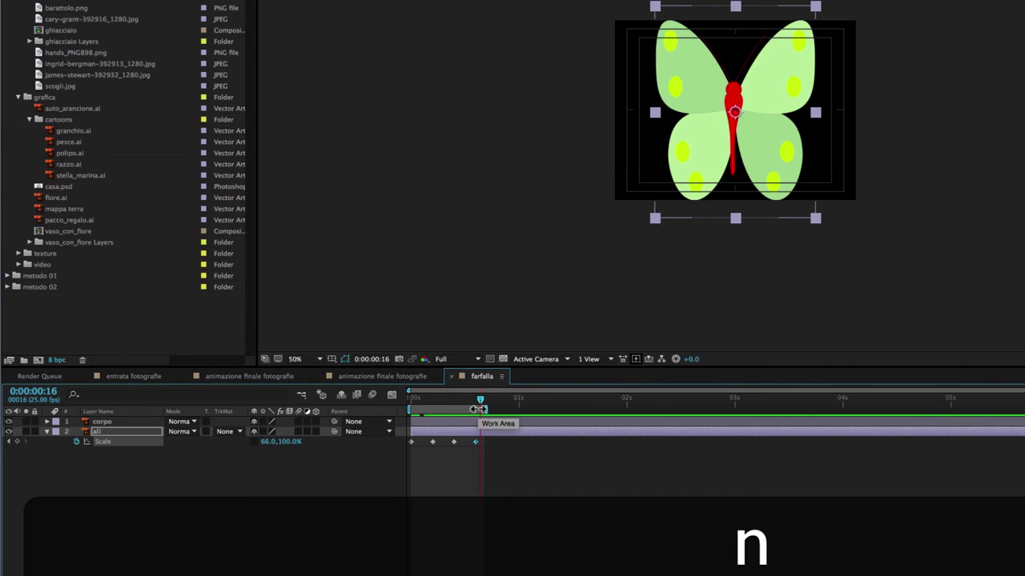
key(space)
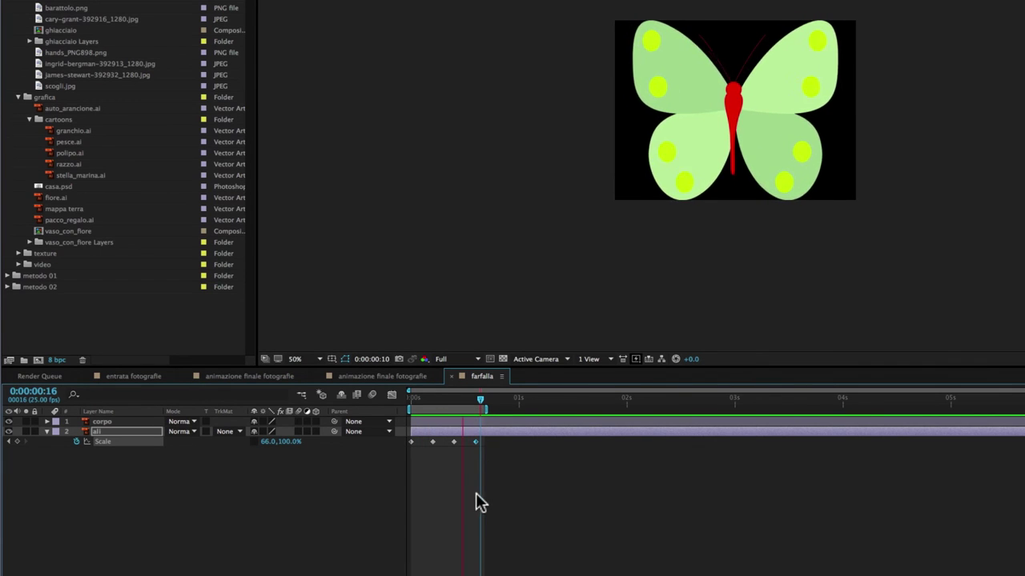
key(space)
- Apply Easy Ease to all ali Scale keyframes and extend the work area to about 4 seconds
drag(491, 456, 399, 428)
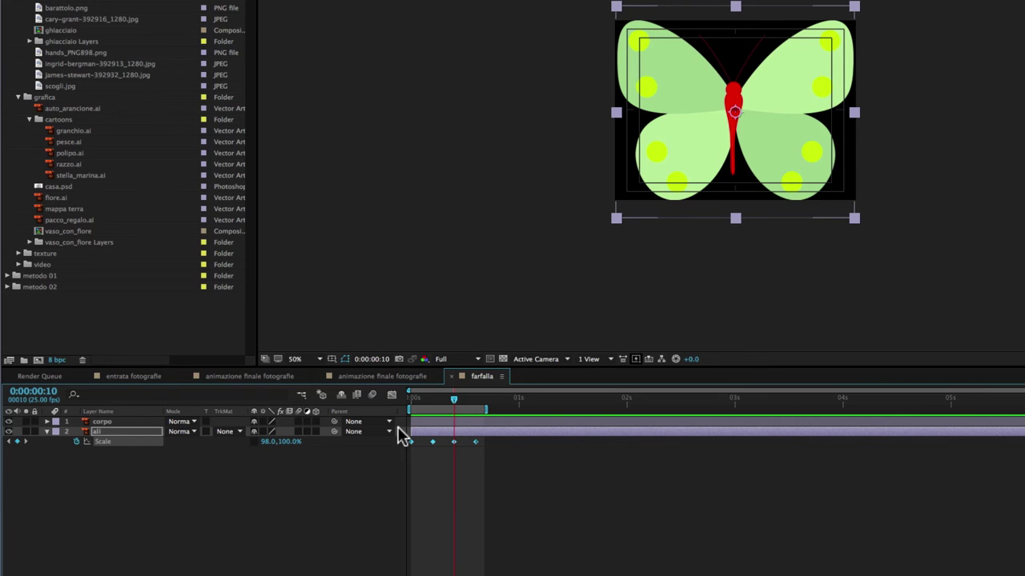
key(F9)
key(space)
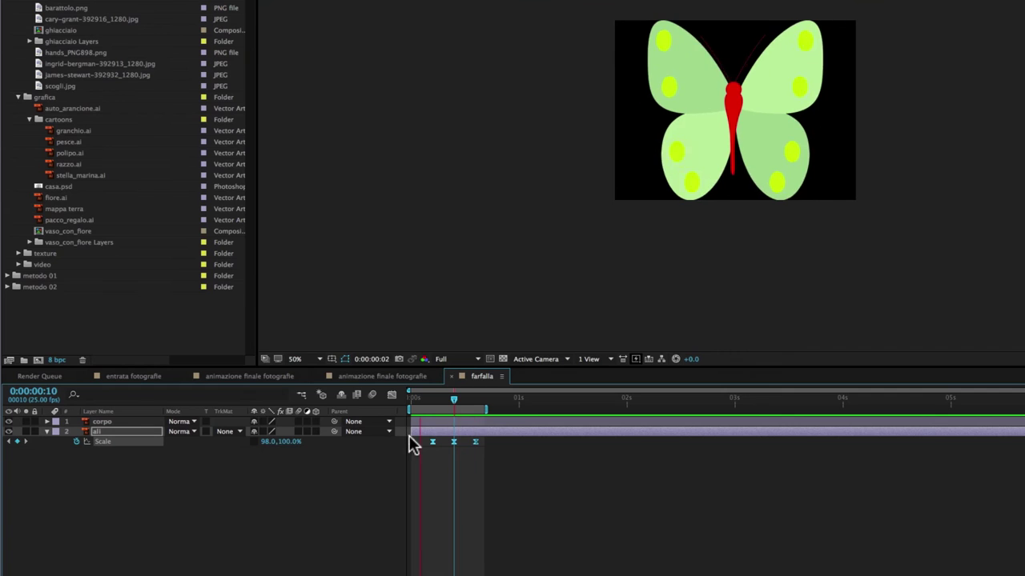
key(space)
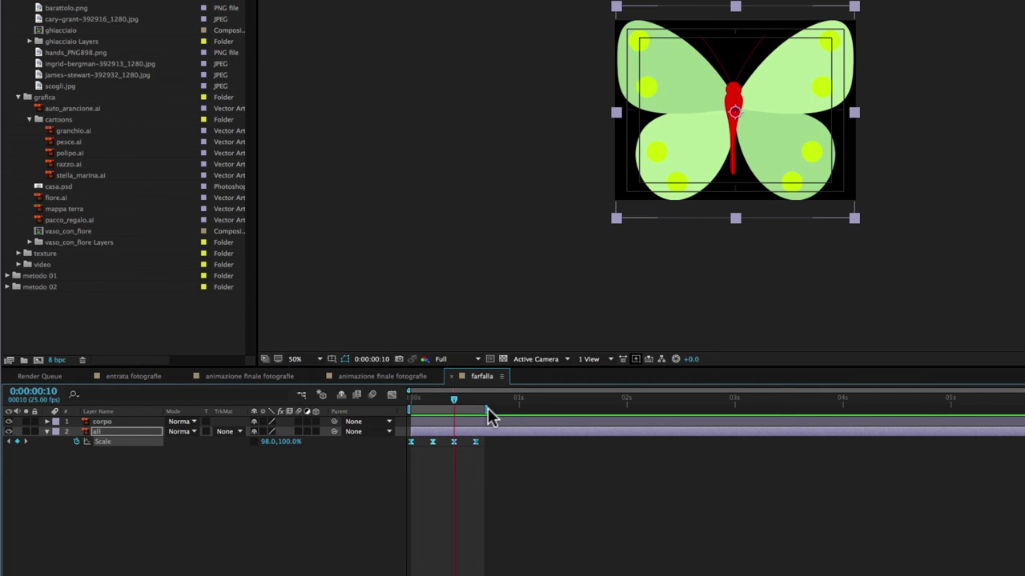
drag(479, 410, 966, 410)
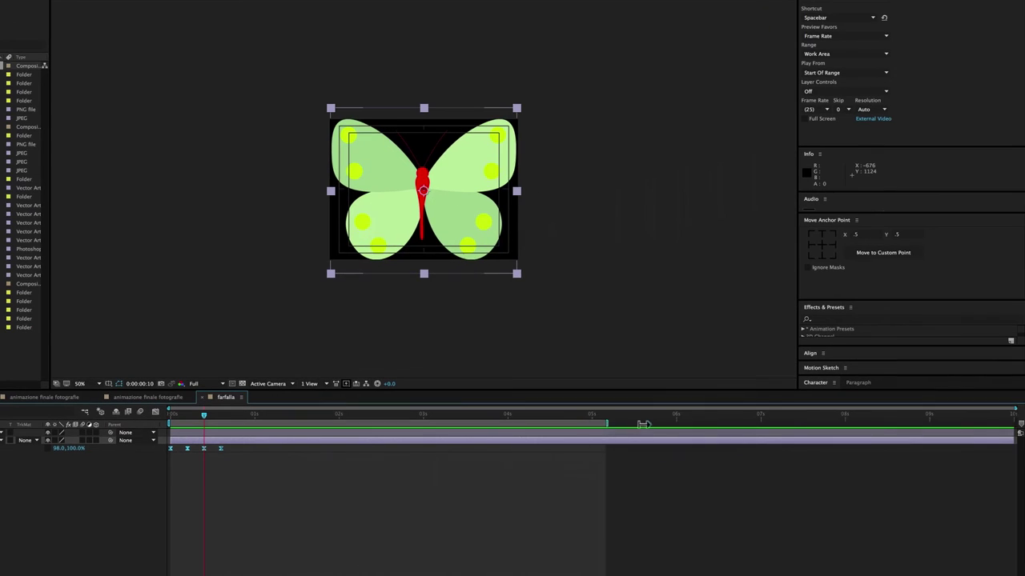
- Extend the work area to the comp's end and paste a second Scale flap cycle
drag(643, 424, 1014, 414)
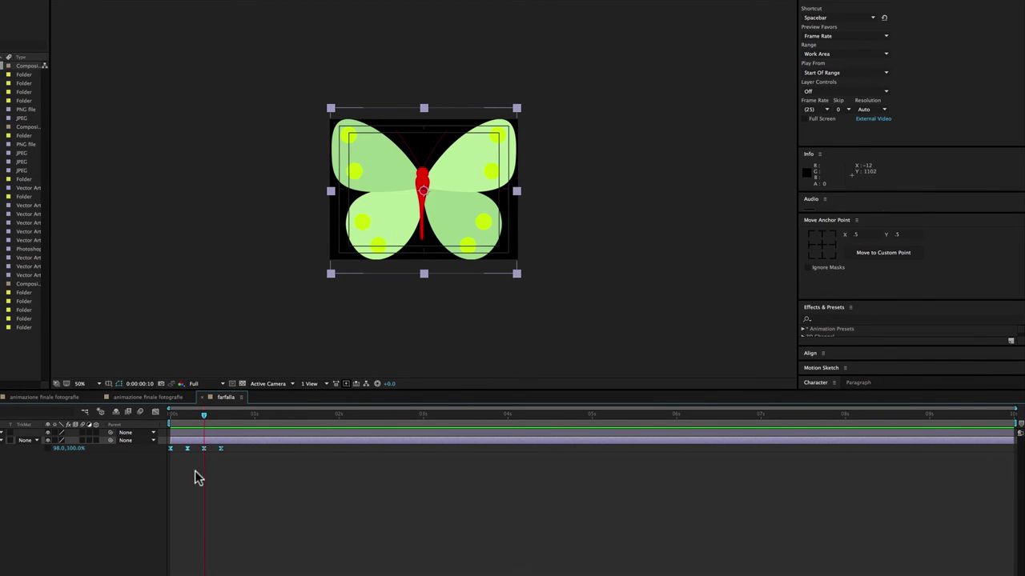
drag(236, 462, 159, 438)
drag(236, 461, 163, 446)
key(super+c)
drag(204, 415, 222, 418)
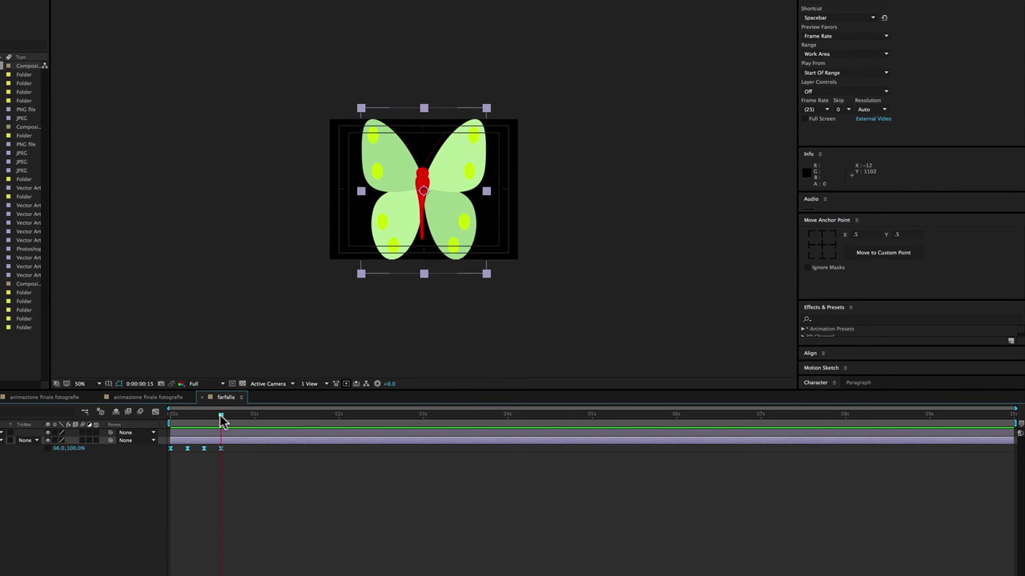
key(Page_Down)
key(super)
key(super+v)
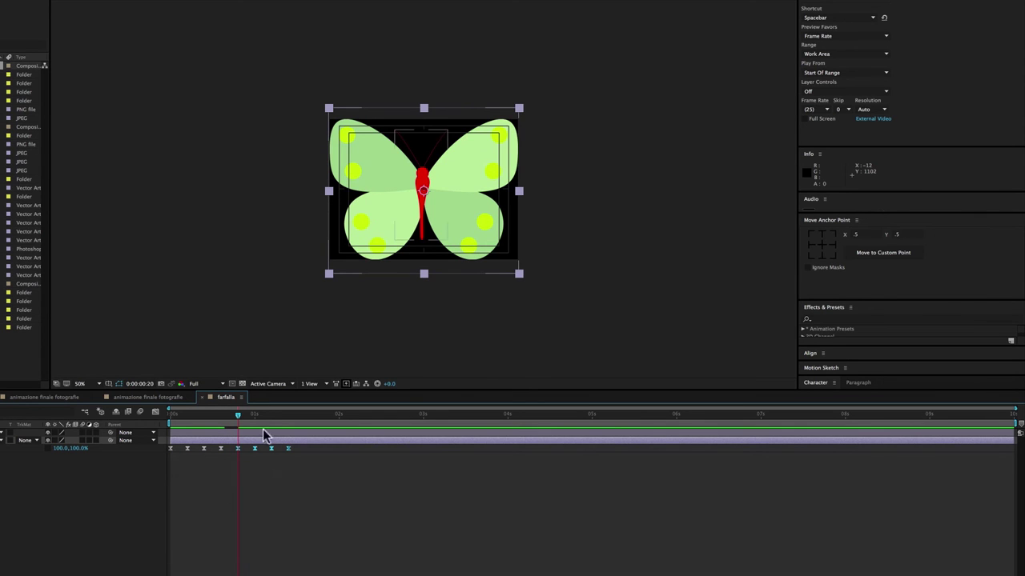
mouse_move(237, 414)
mouse_down()
mouse_move(170, 412)
mouse_move(265, 415)
mouse_up()
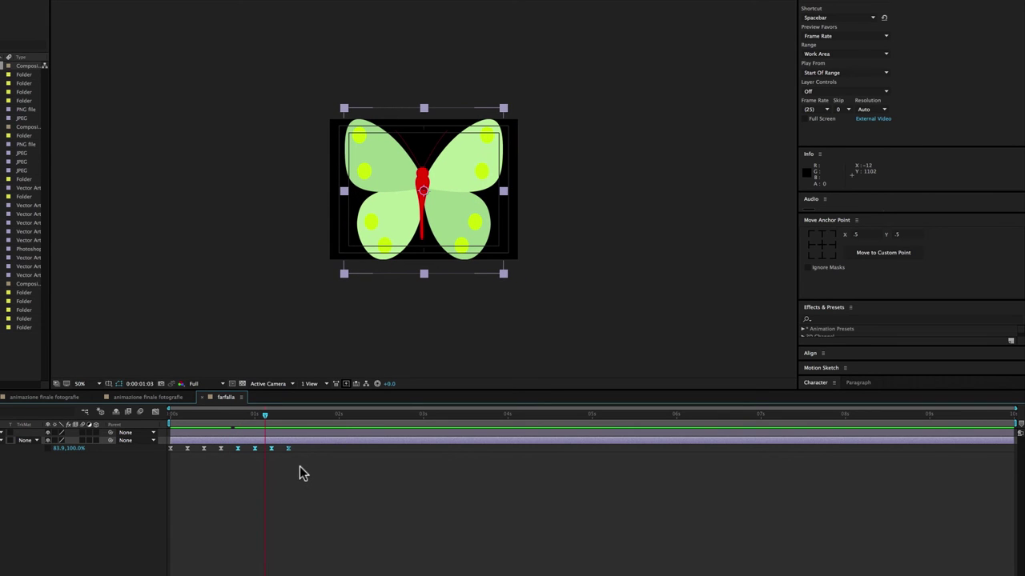
- Copy all the Scale keyframes and paste another flap cycle at 1:16
click(298, 462)
drag(276, 462, 157, 444)
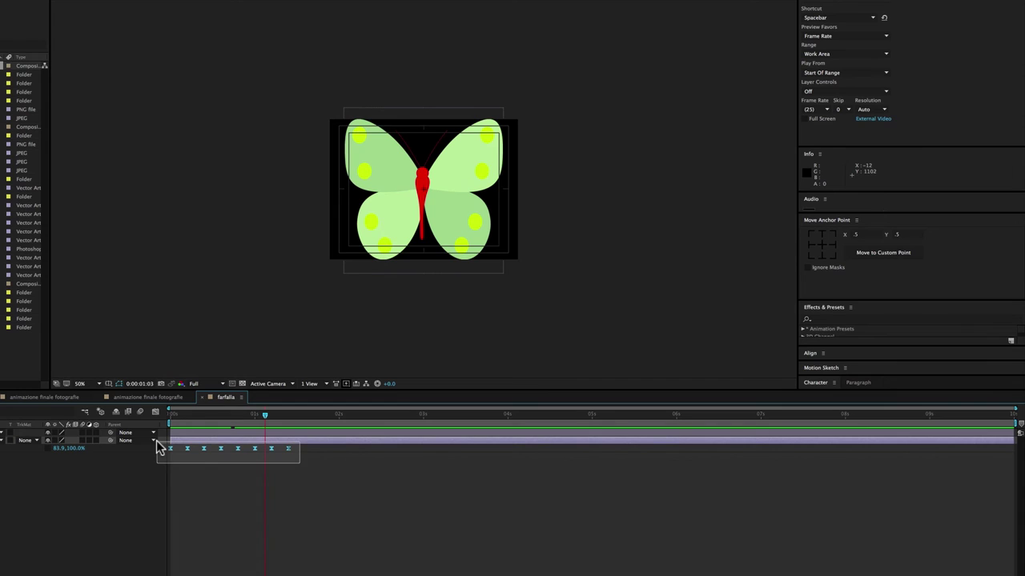
key(super+c)
drag(290, 419, 300, 418)
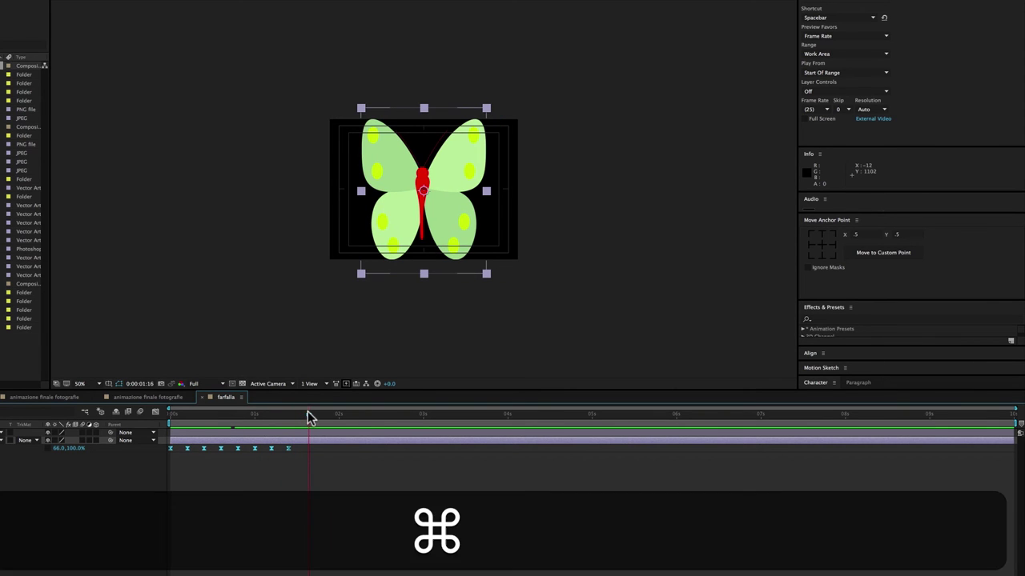
key(super+v)
- Copy all Scale keyframes and paste them at 3:07, 6:12 and 9:18
drag(454, 471, 166, 447)
key(super+c)
click(445, 418)
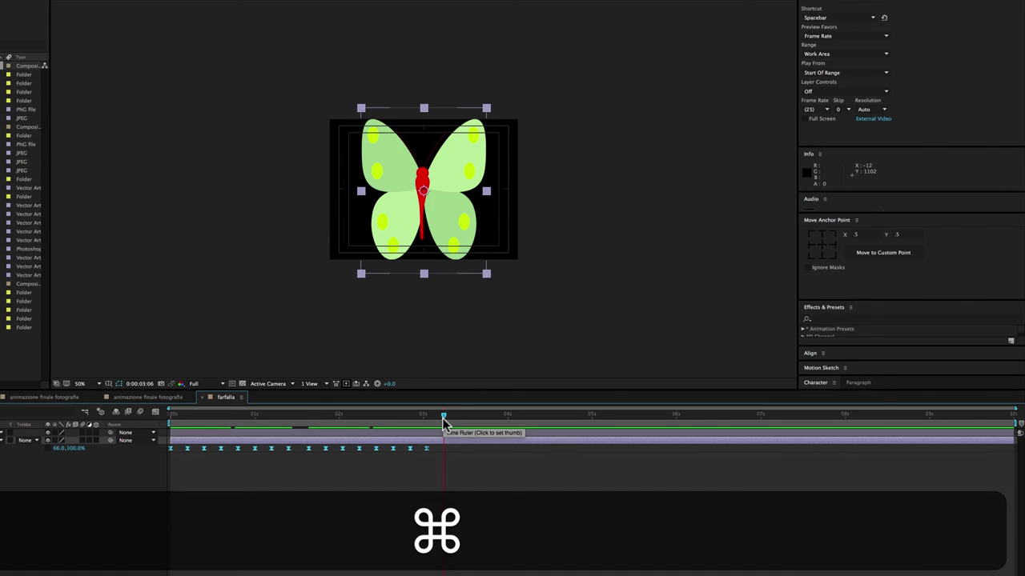
key(super+v)
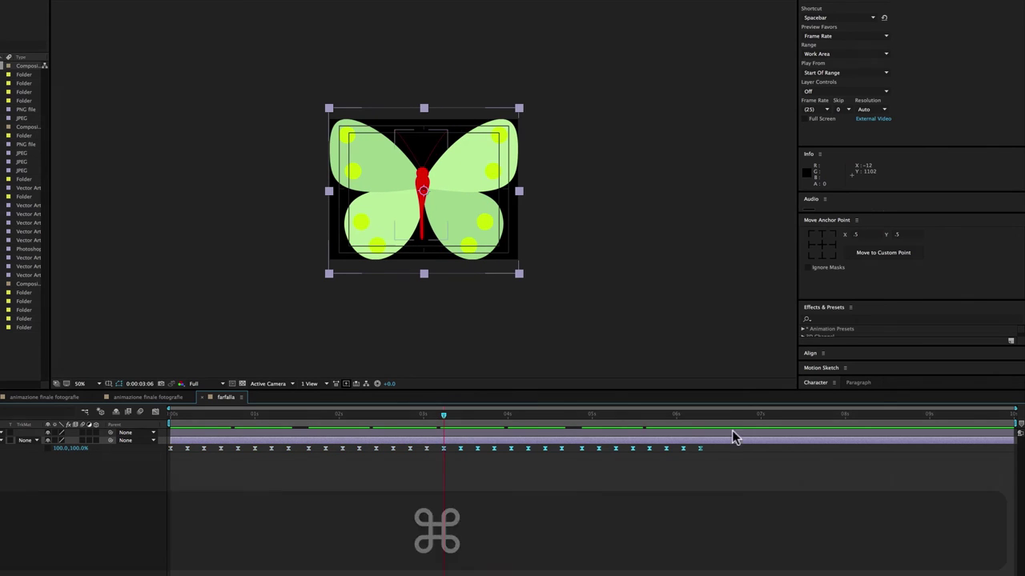
click(716, 418)
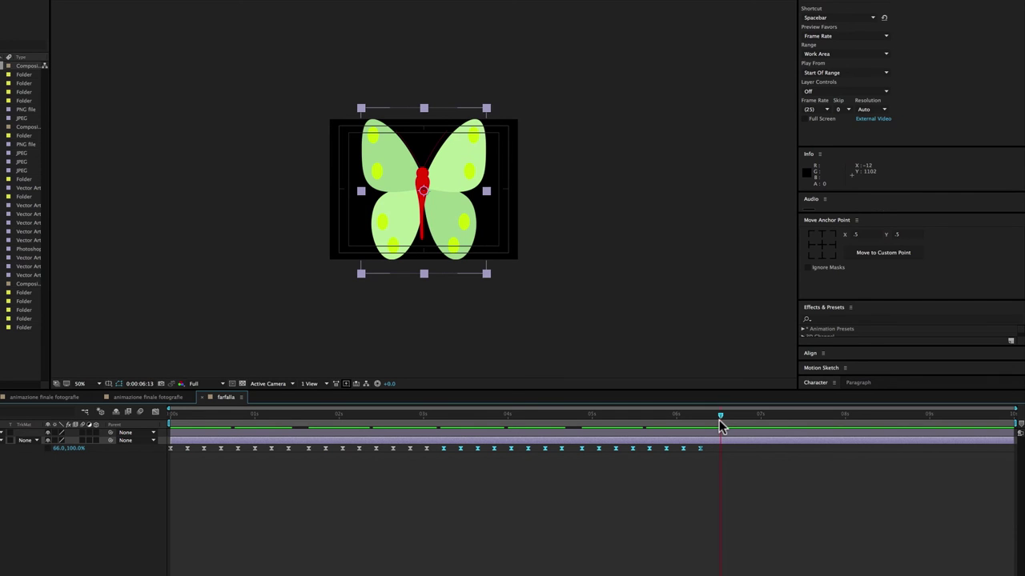
key(super+v)
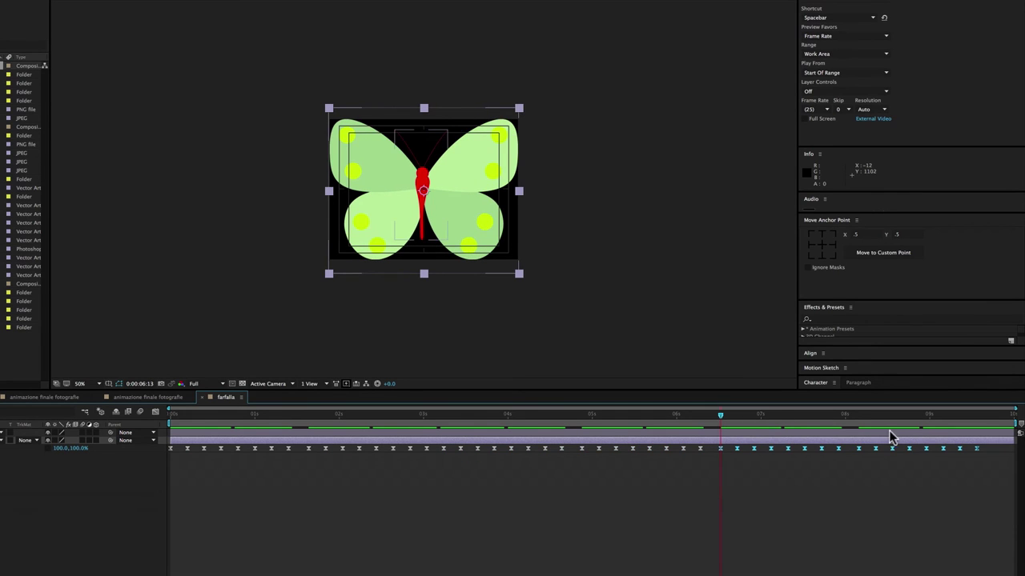
click(989, 418)
key(super+v)
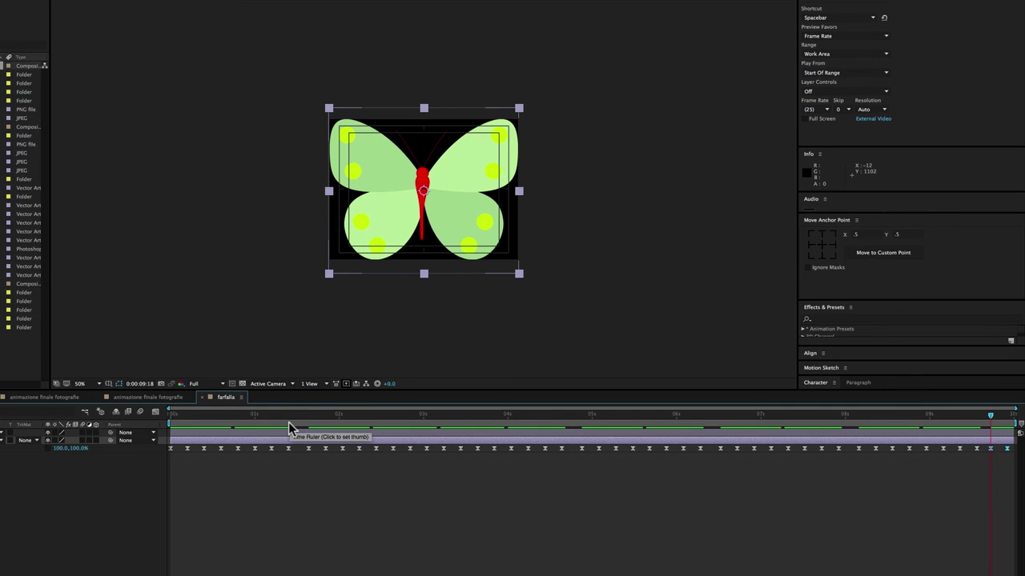
- Preview the flapping wings, then return near the start to check them at 1 second
key(space)
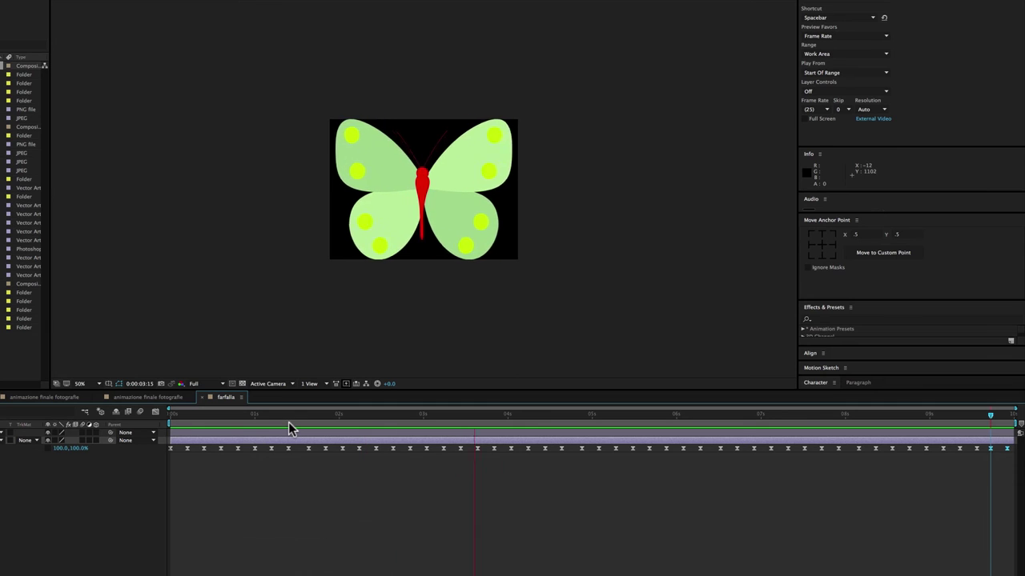
key(space)
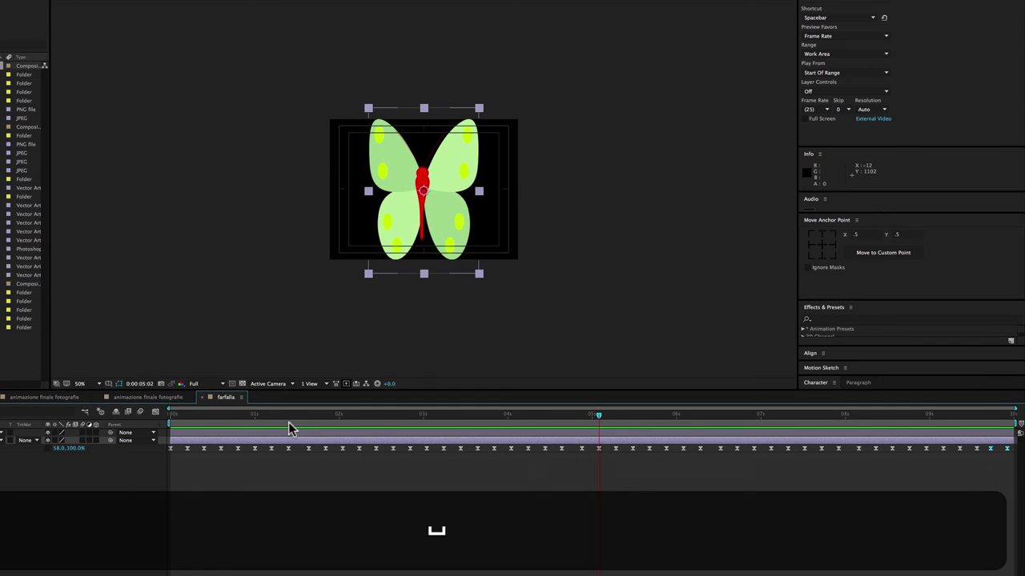
drag(209, 414, 170, 416)
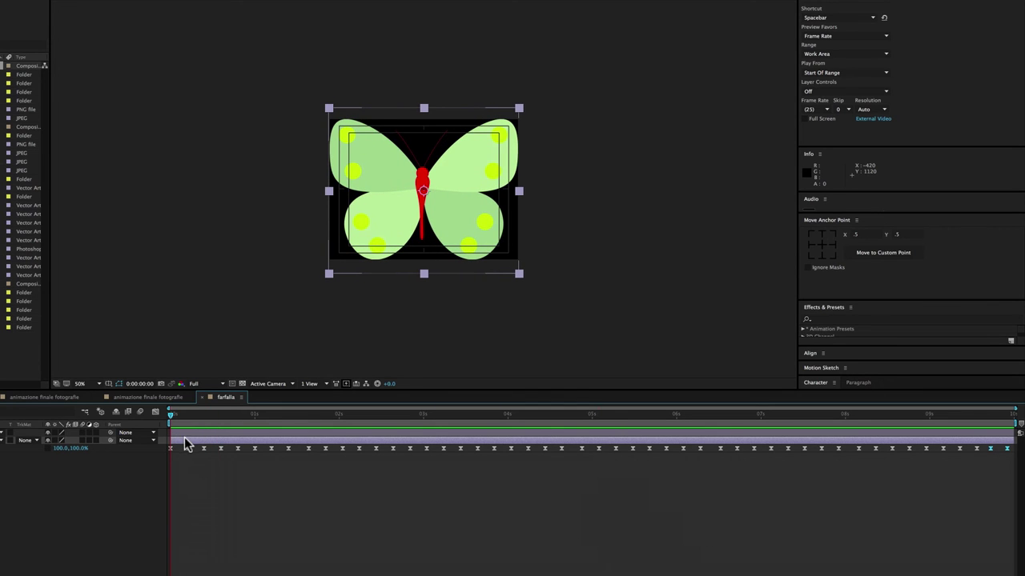
mouse_move(196, 415)
mouse_down()
mouse_move(254, 414)
mouse_move(169, 418)
mouse_up()
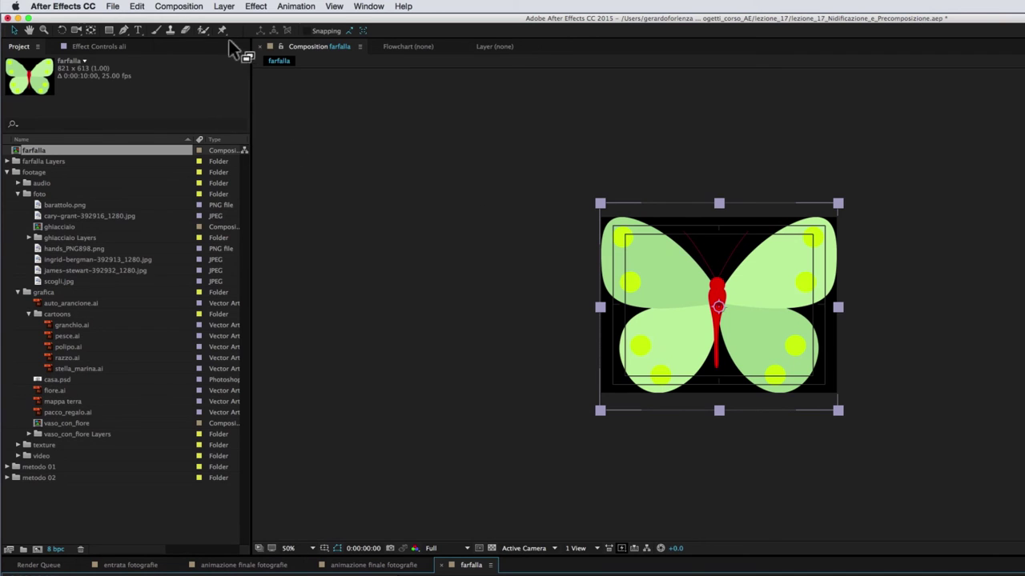
- Create a new composition named 'volo farfalla'
click(182, 7)
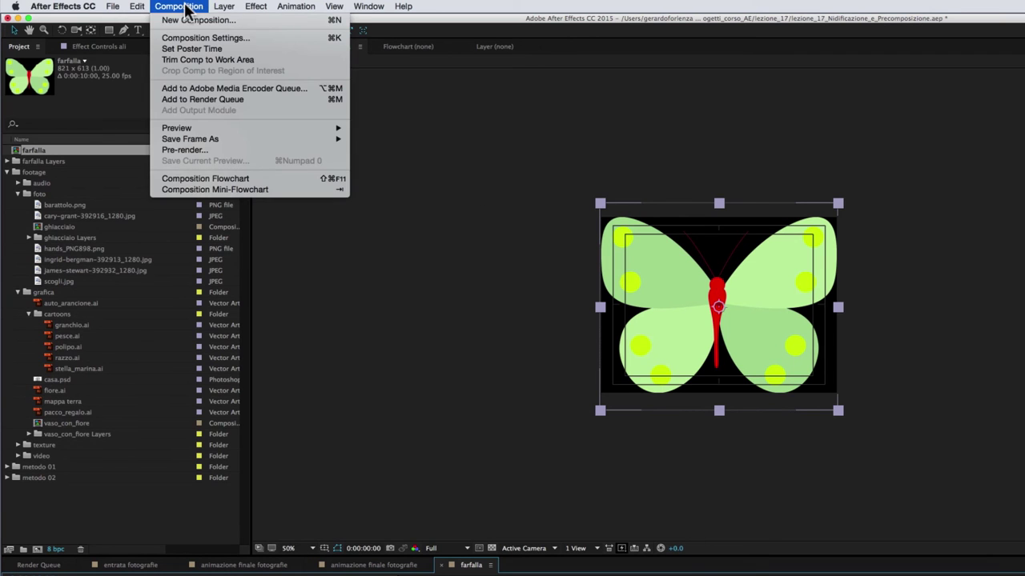
click(192, 21)
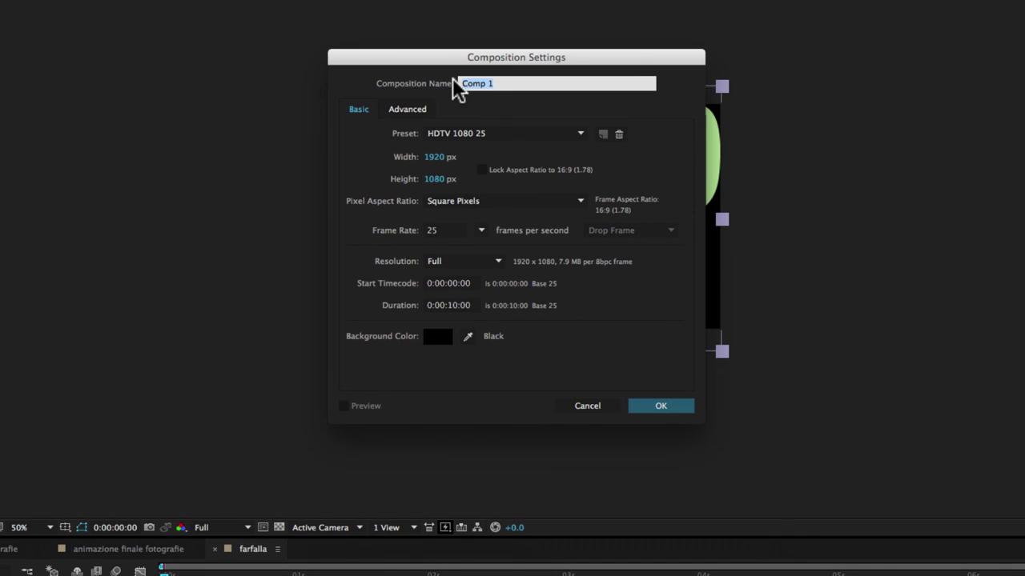
text(volo farfalla)
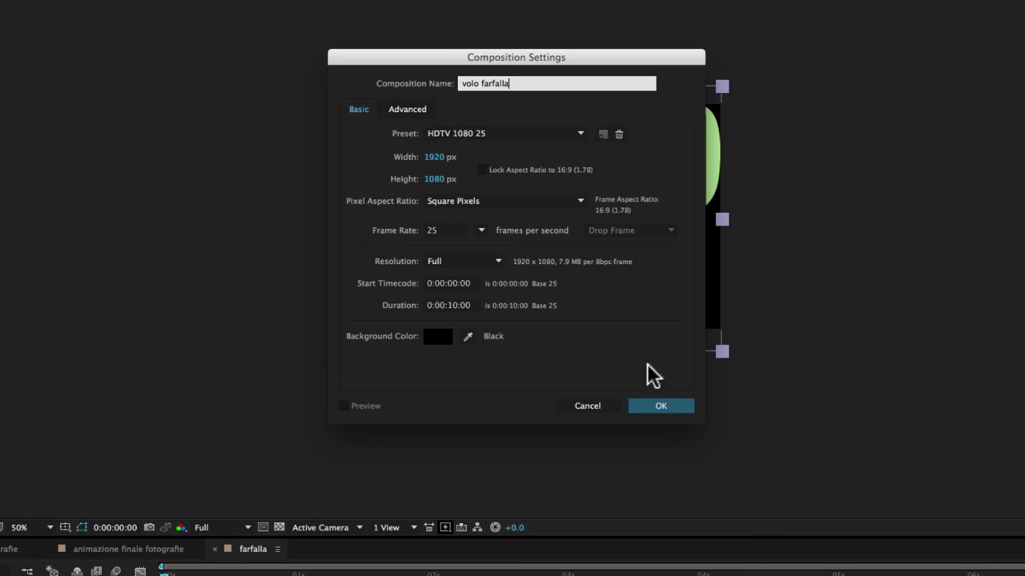
click(656, 406)
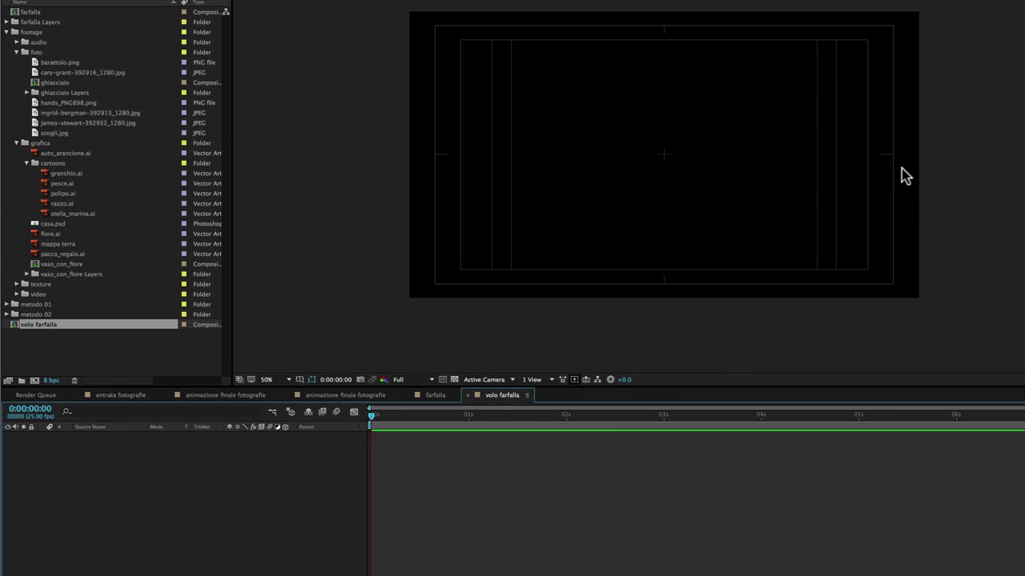
- Add the farfalla comp as a layer, shrink it proportionally, and place it off-frame bottom-left
click(14, 12)
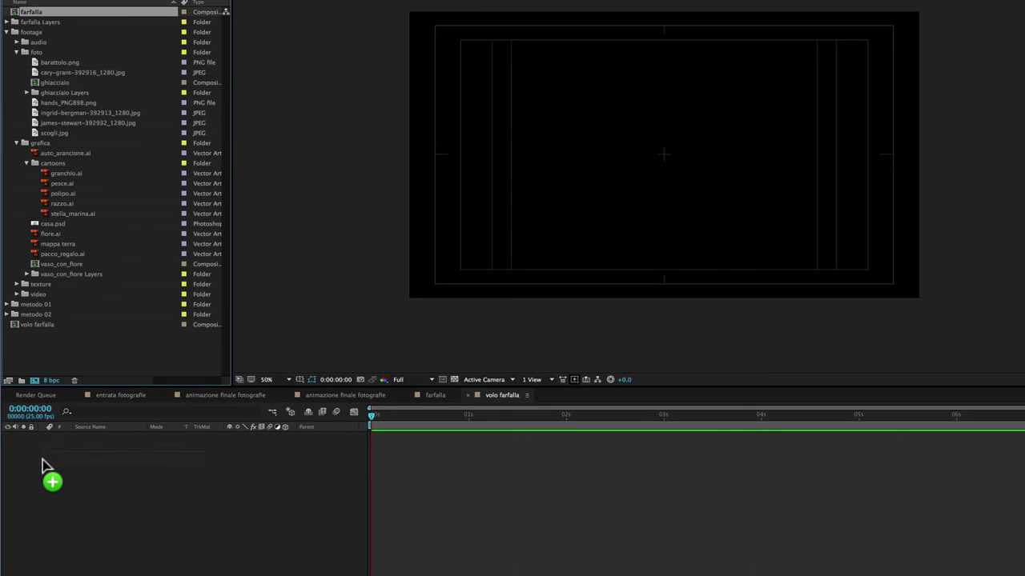
drag(16, 12, 46, 470)
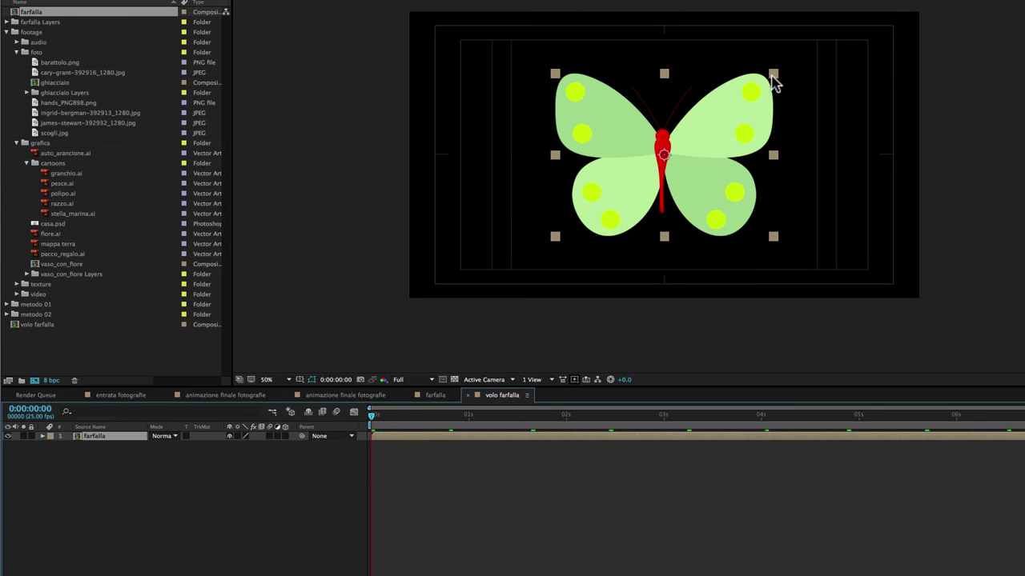
drag(773, 73, 693, 126)
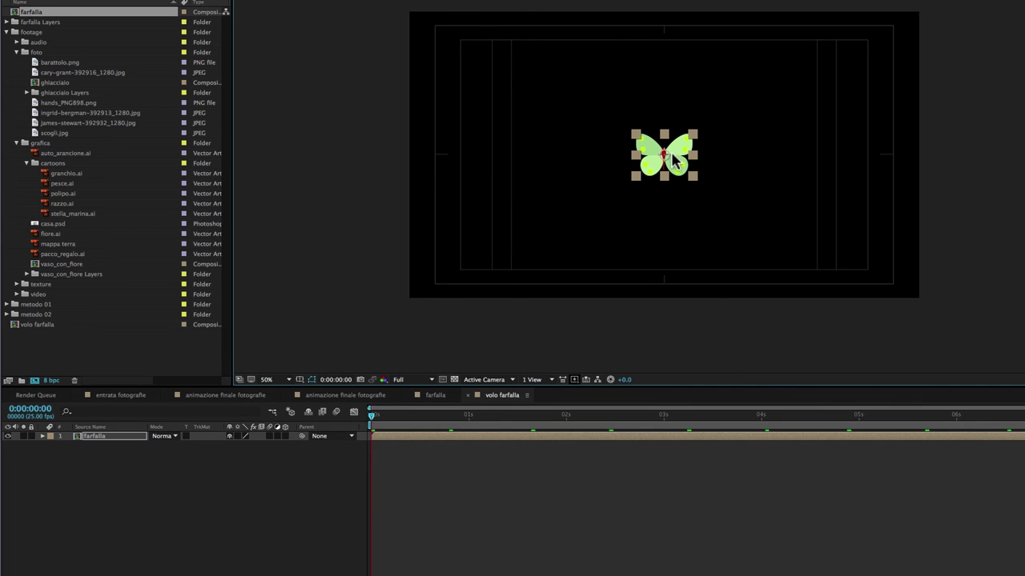
drag(675, 160, 468, 339)
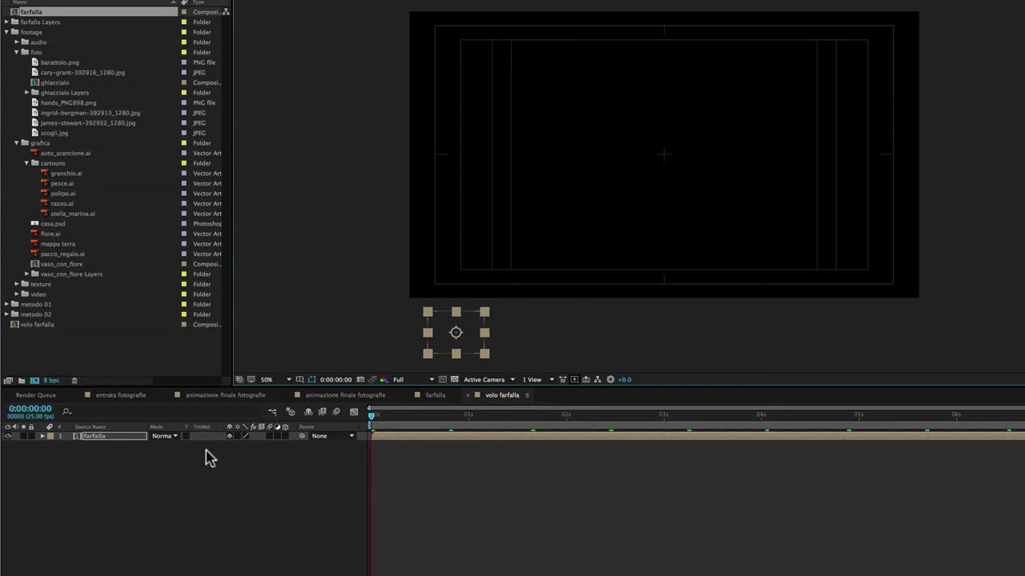
- Set a Position keyframe at 0s and bring the butterfly up into the frame at 1 second
key(p)
click(69, 445)
click(414, 417)
drag(428, 421, 466, 420)
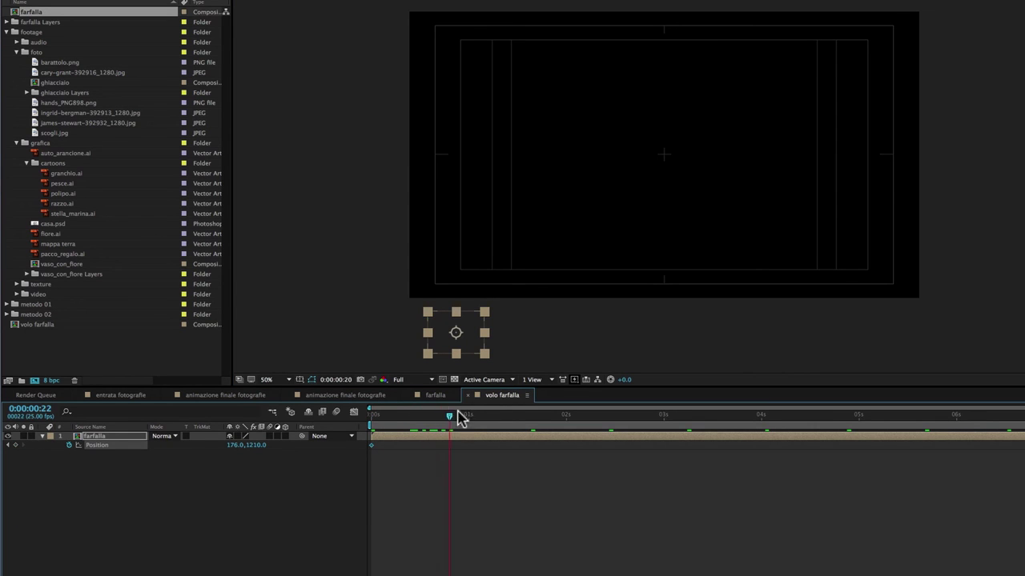
mouse_move(460, 353)
mouse_down()
mouse_move(637, 87)
mouse_move(745, 202)
mouse_move(588, 176)
mouse_move(553, 157)
mouse_up()
- Add Position keyframes placing the butterfly upper right at 3:24 and off the lower-right edge at 5:00
click(562, 416)
click(667, 416)
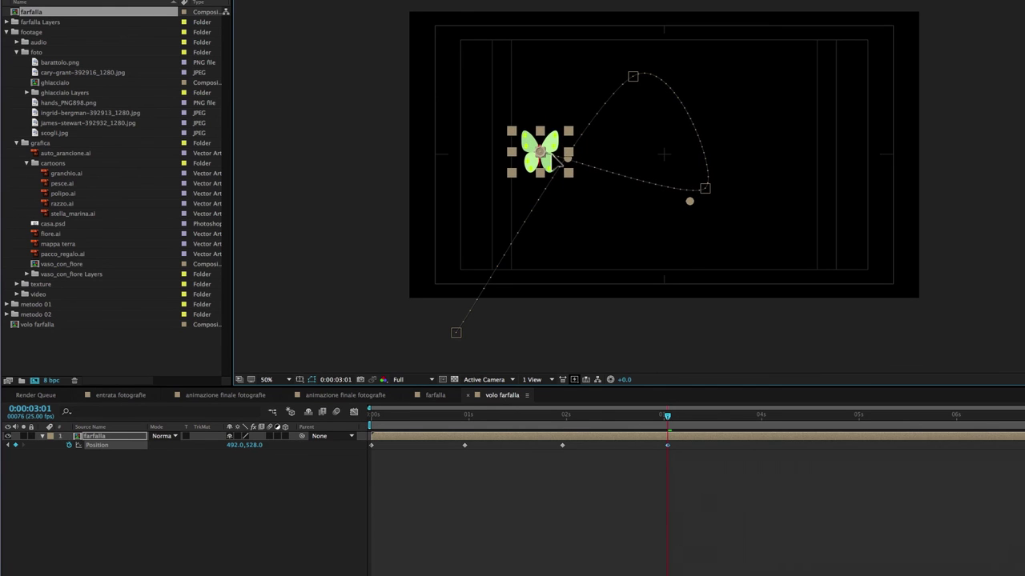
click(757, 416)
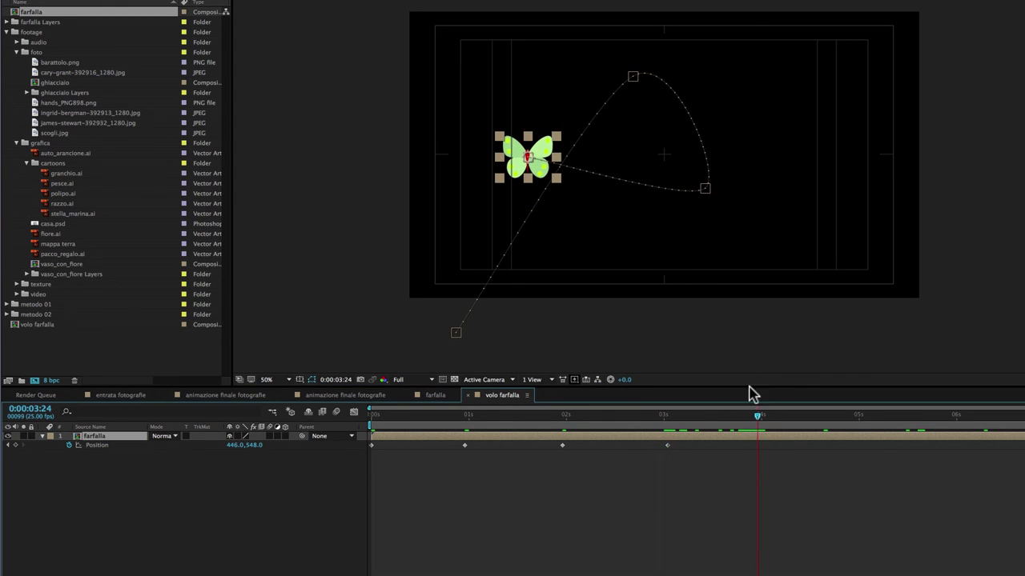
mouse_move(552, 166)
mouse_down()
mouse_move(773, 73)
mouse_move(753, 73)
mouse_up()
click(859, 415)
drag(739, 71, 1017, 273)
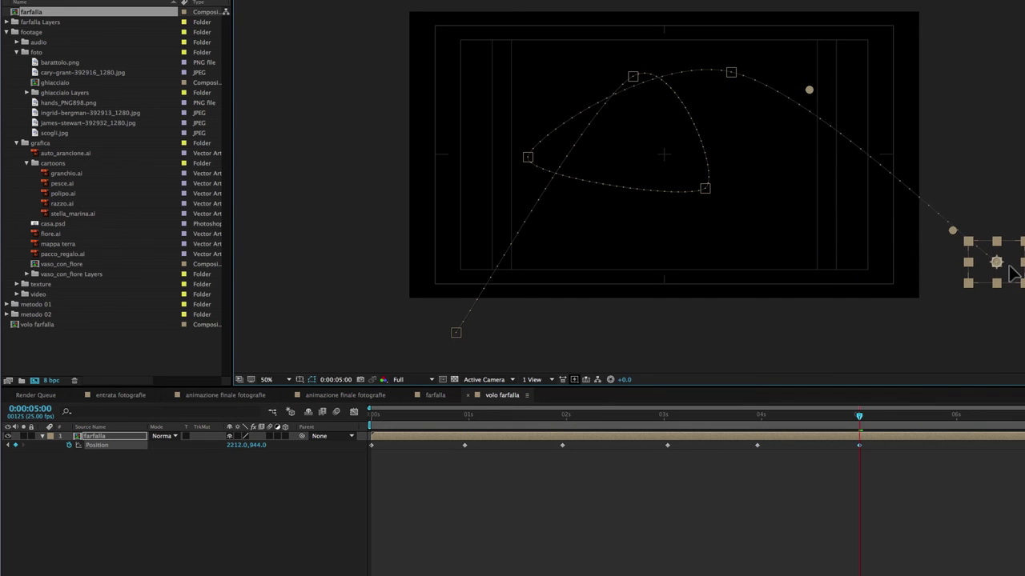
drag(856, 417, 613, 420)
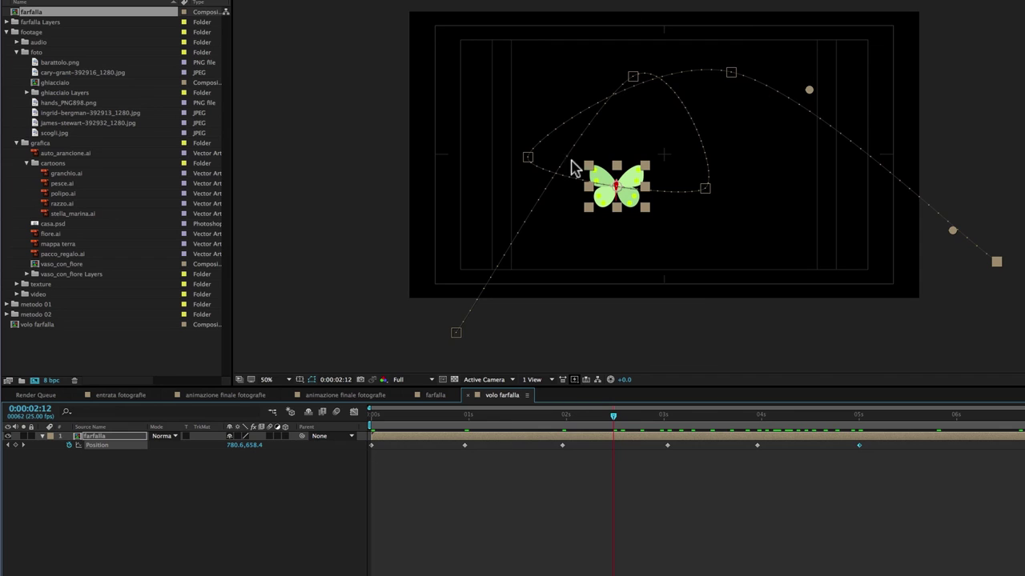
- Pull out Bezier handles on the left and right path points to round the loop
click(527, 159)
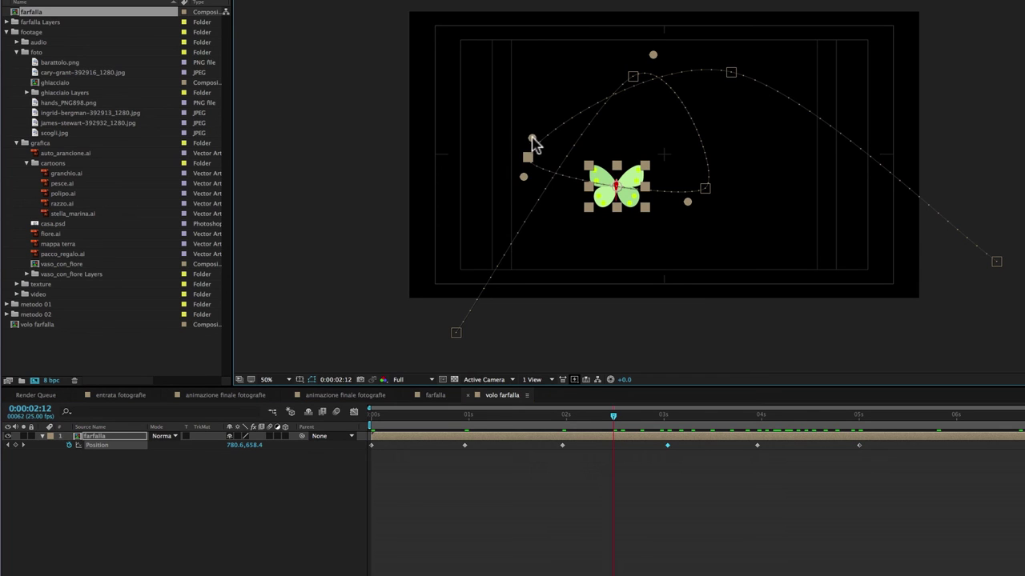
drag(531, 138, 526, 73)
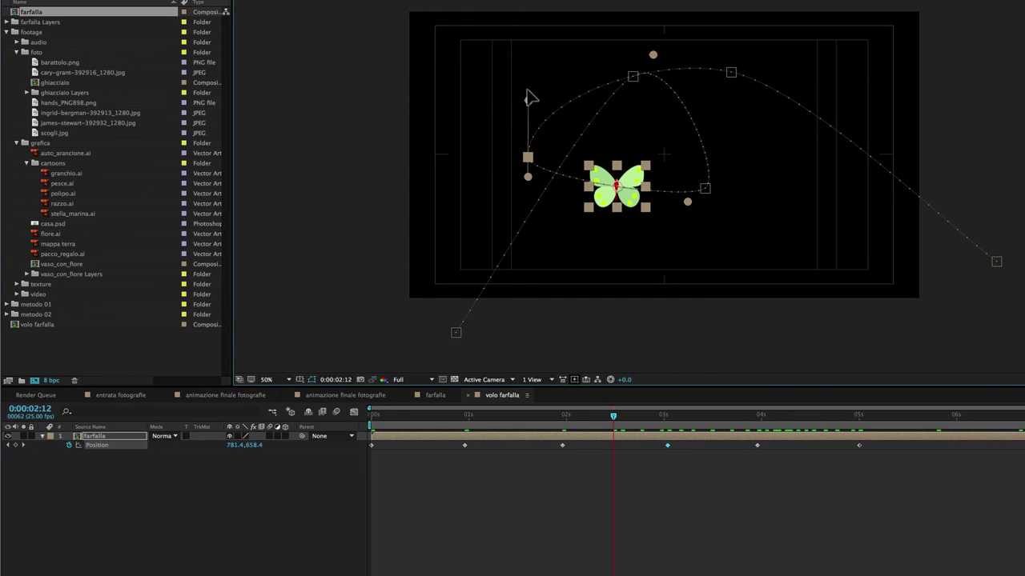
drag(529, 179, 528, 247)
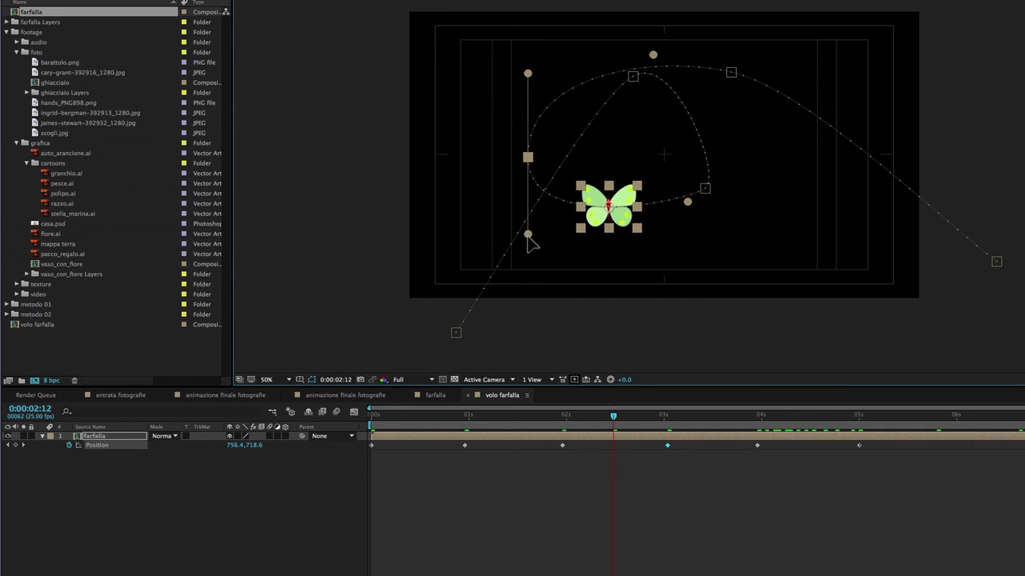
click(705, 189)
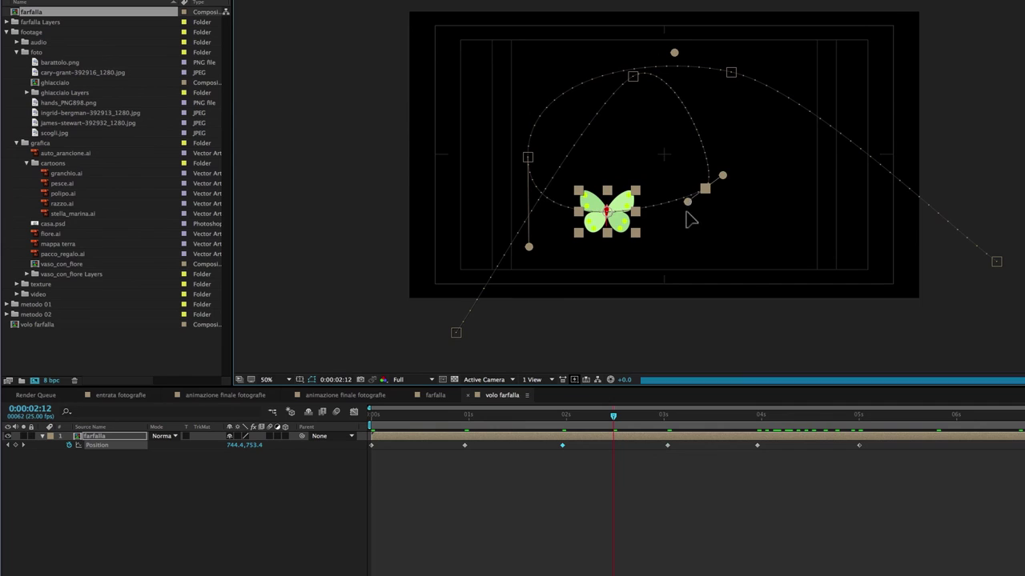
drag(688, 201, 668, 247)
drag(717, 170, 745, 140)
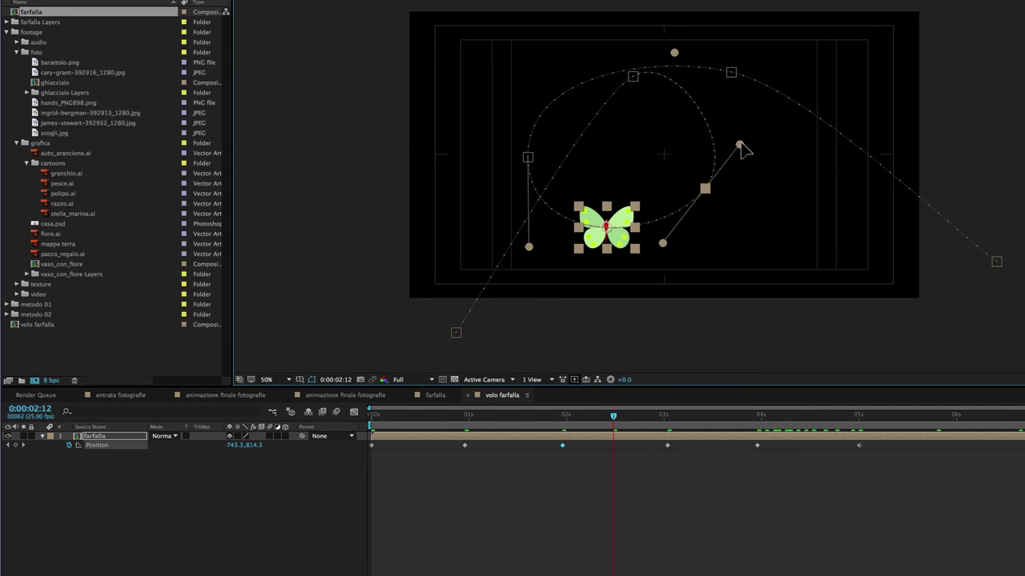
- Adjust the top points' handles and curve the path into the end point and out of the start point
click(636, 76)
drag(591, 102, 538, 110)
click(731, 73)
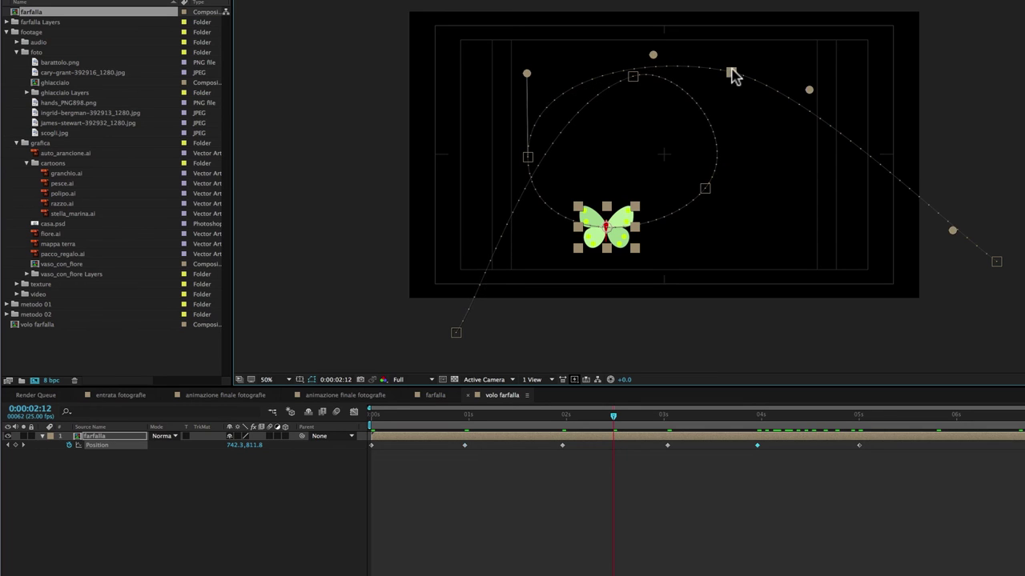
drag(653, 58, 657, 29)
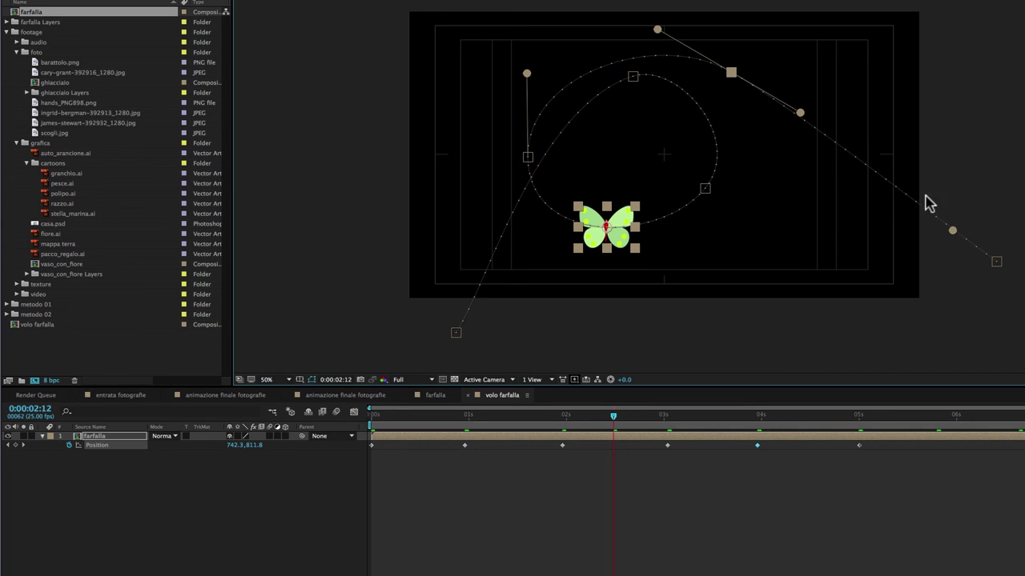
drag(996, 261, 804, 288)
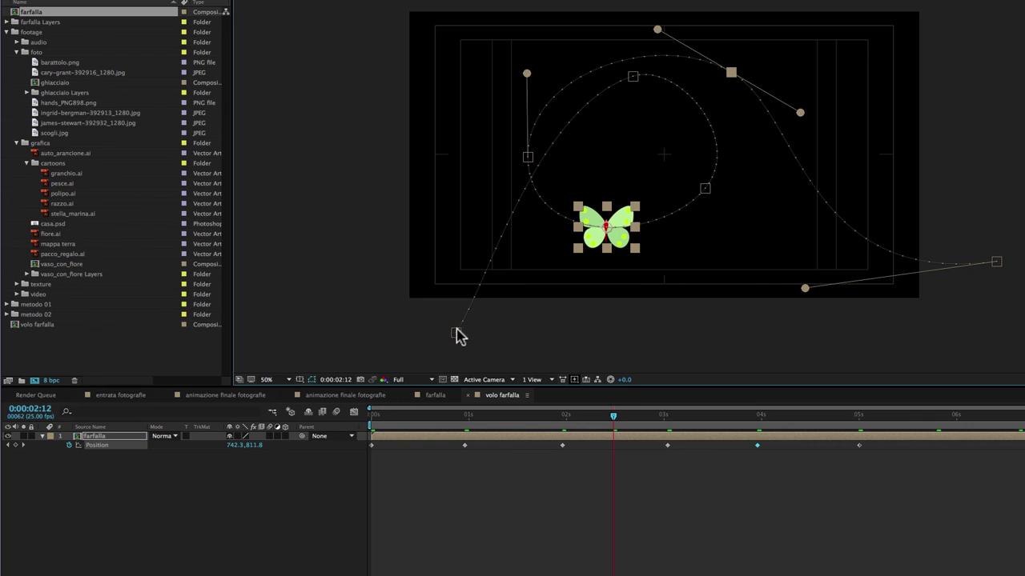
drag(455, 332, 449, 237)
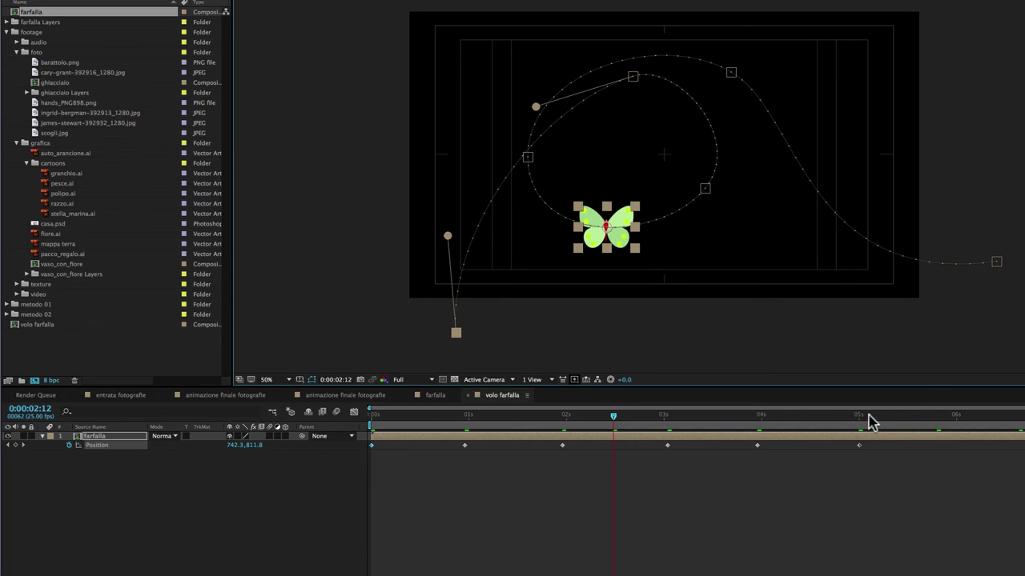
drag(869, 420, 896, 413)
- Set the middle Position keyframes to Rove Across Time and preview the even-speed flight
key(space)
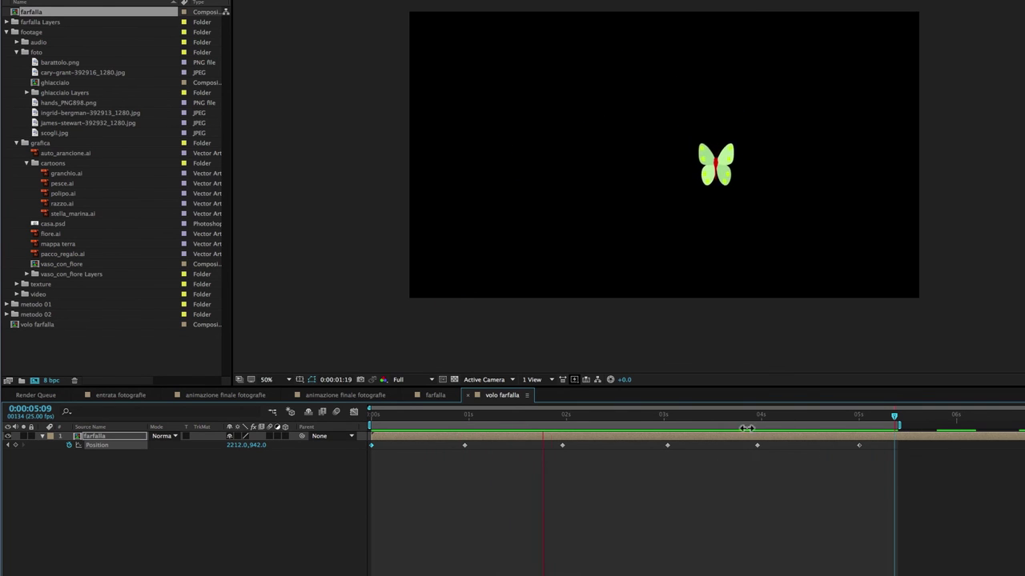
click(707, 416)
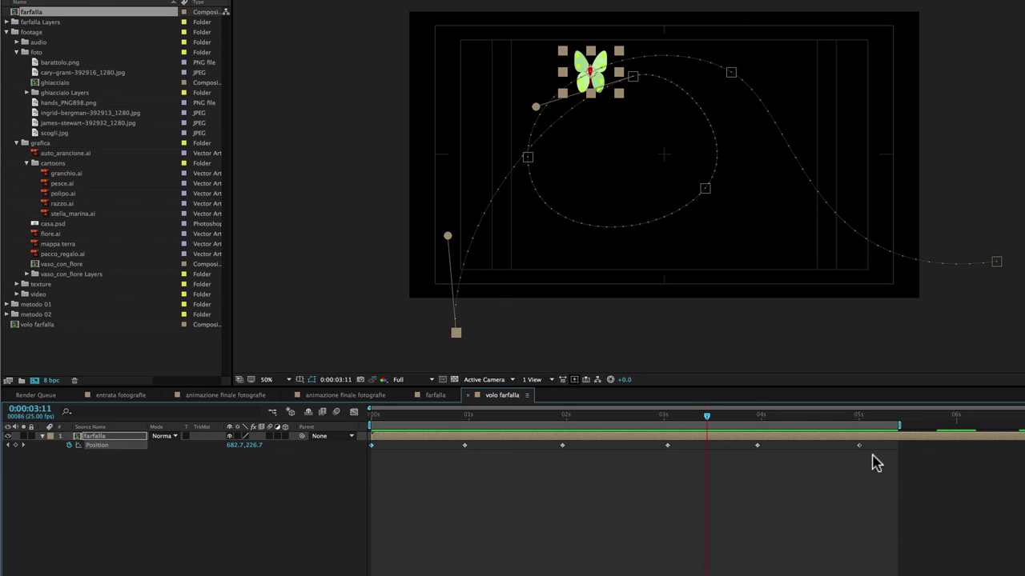
drag(875, 463, 407, 487)
click(320, 444)
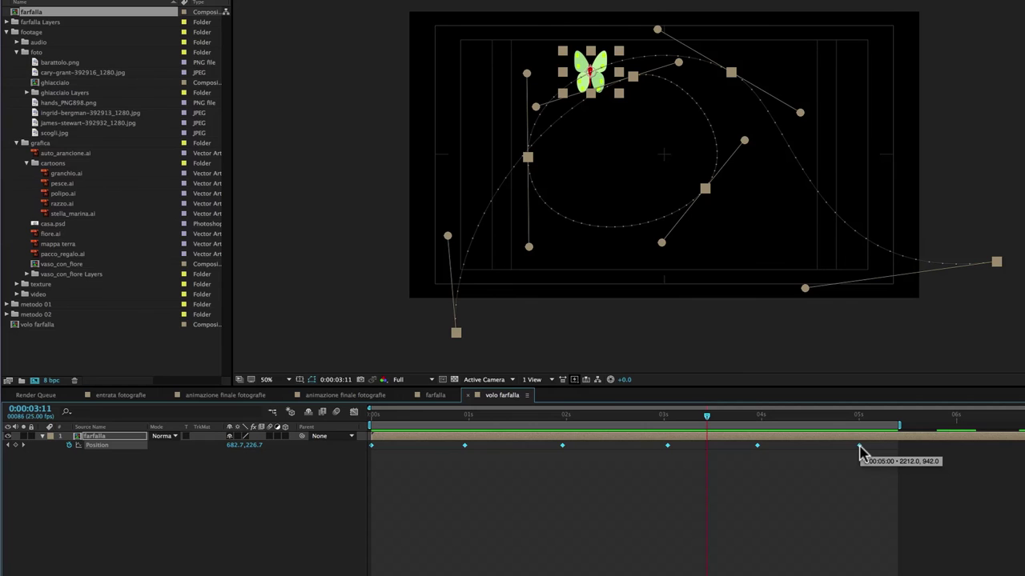
right_click(860, 452)
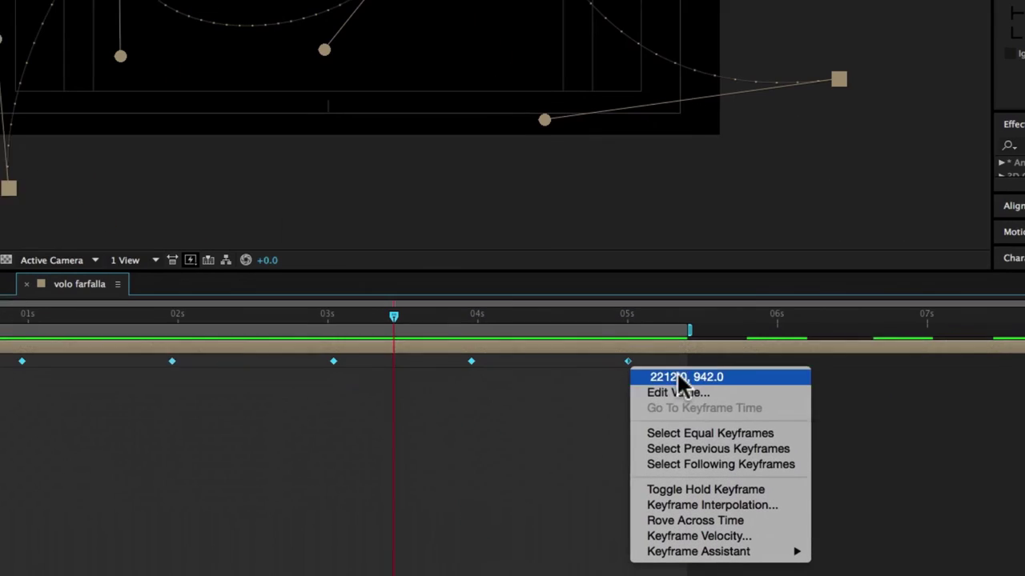
click(669, 520)
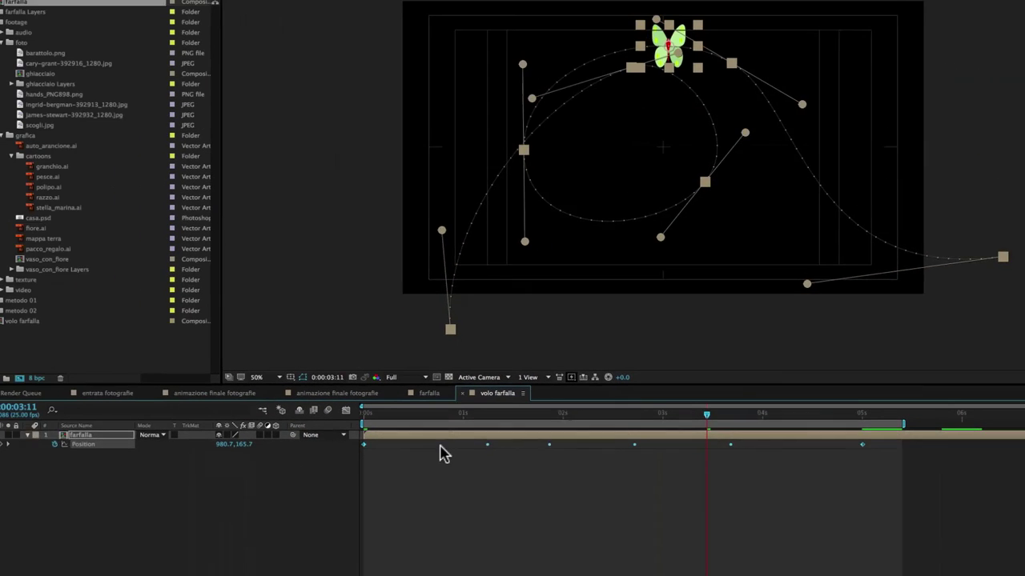
key(space)
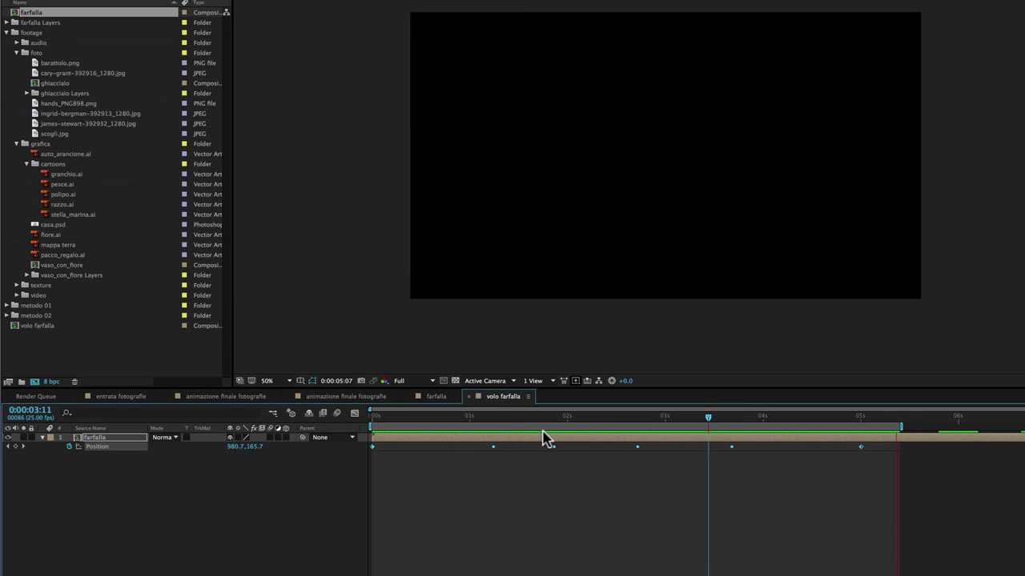
mouse_move(594, 418)
mouse_down()
mouse_move(628, 419)
mouse_move(608, 420)
mouse_up()
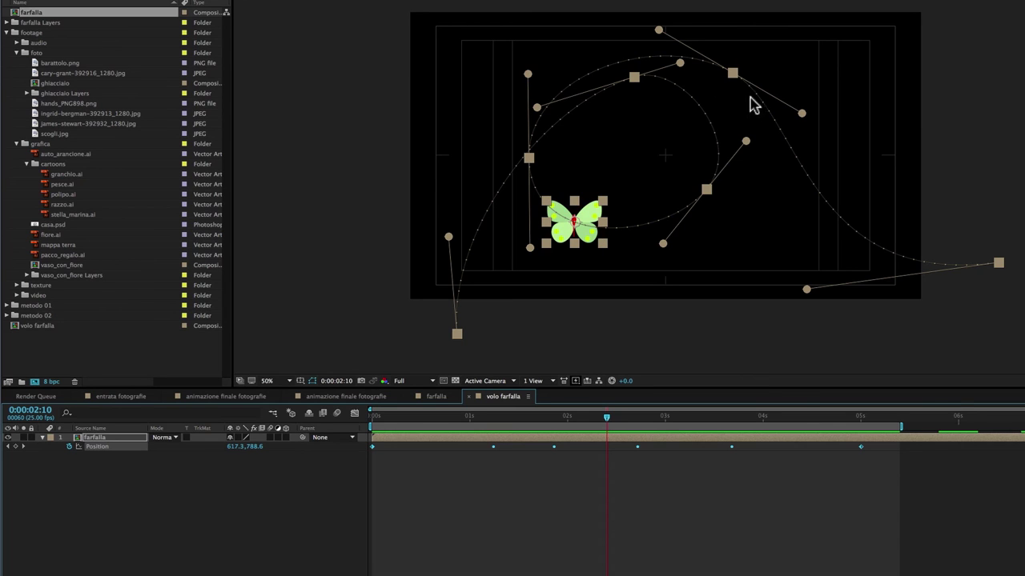
- Apply Auto-Orient with Orient Along Path to the butterfly and play the flight
click(607, 445)
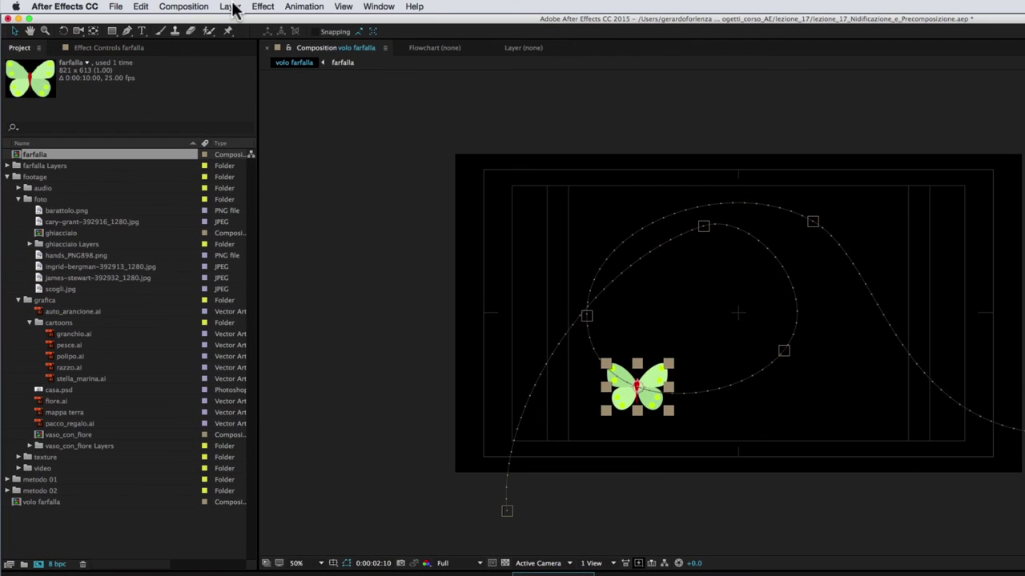
click(232, 7)
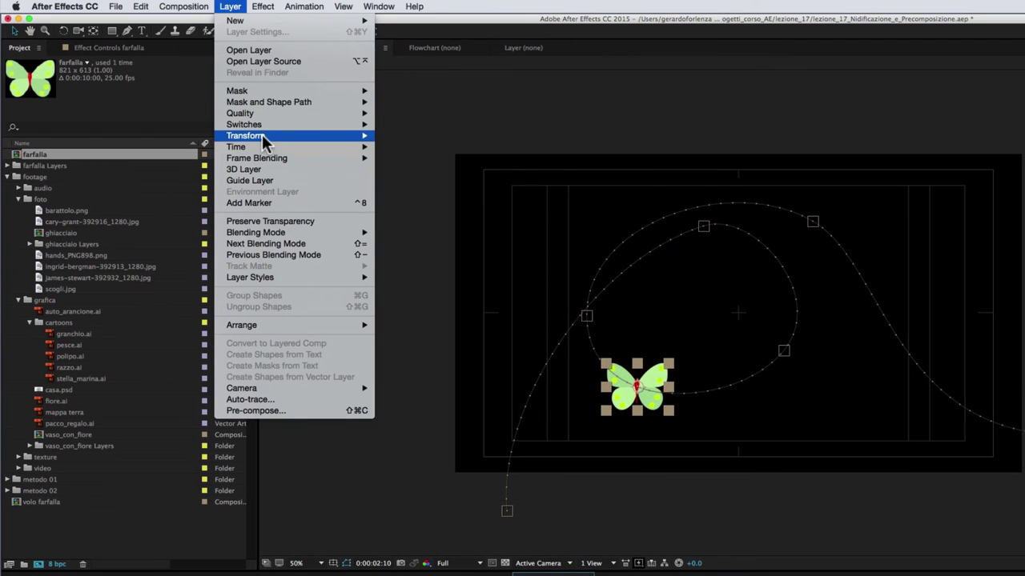
mouse_move(262, 135)
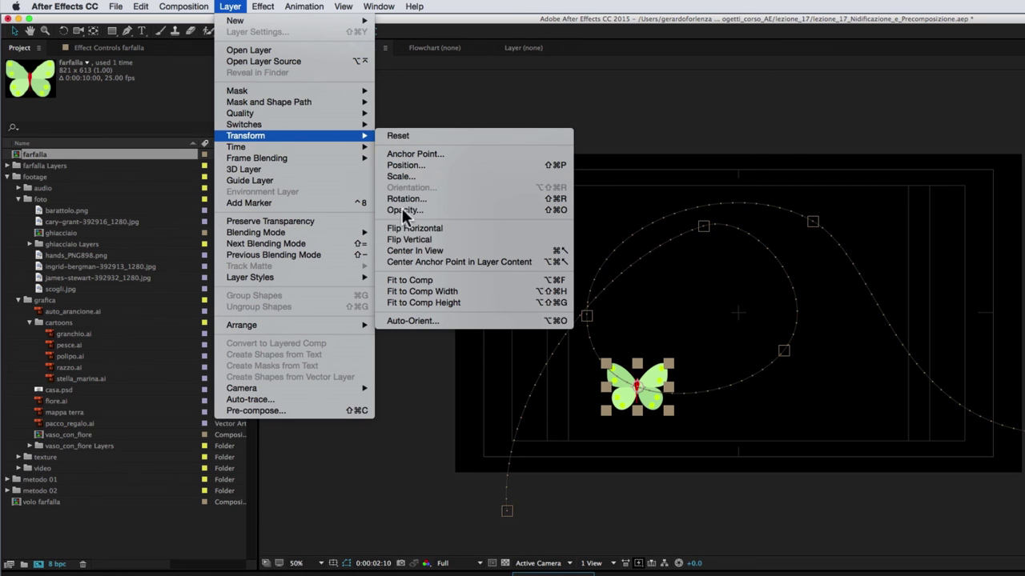
click(412, 321)
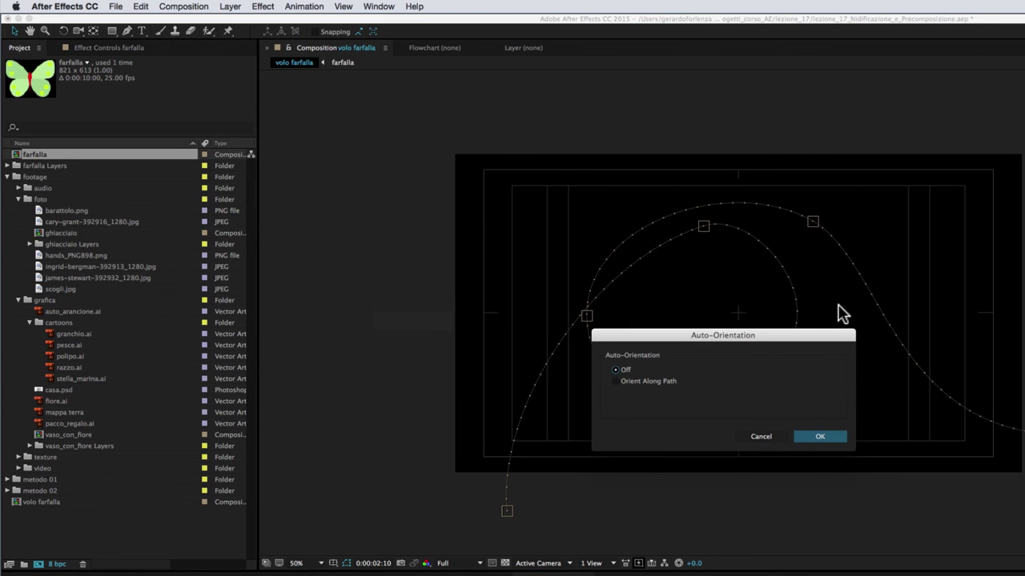
drag(751, 333, 887, 317)
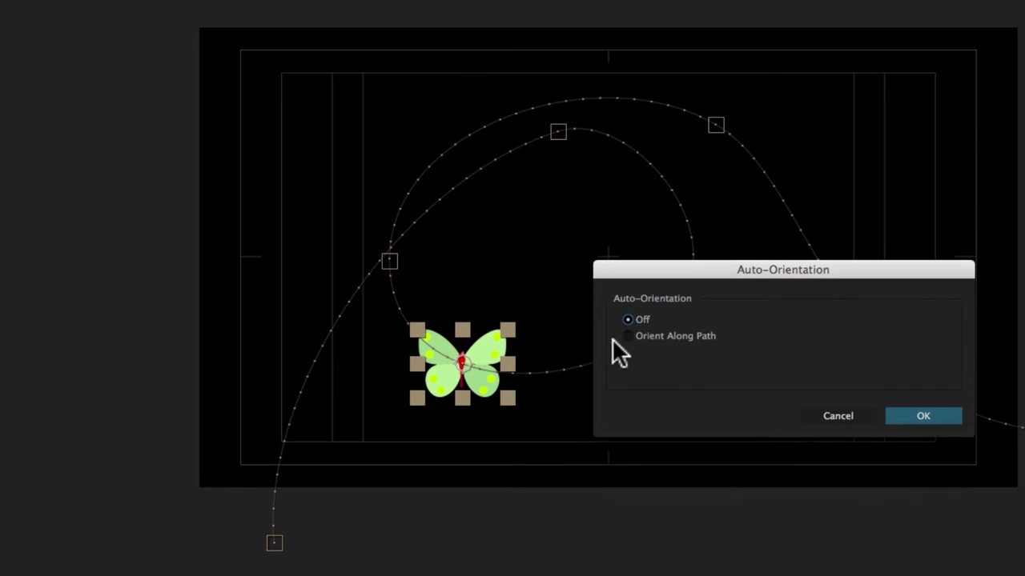
click(925, 417)
key(space)
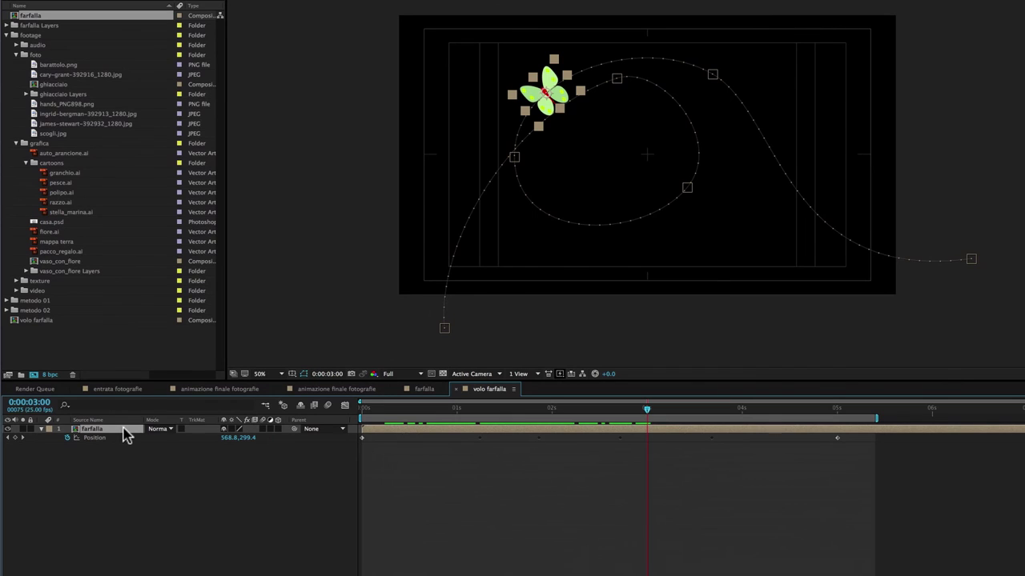
- Set the butterfly layer's Rotation to 90° and preview its flight
key(shift+r)
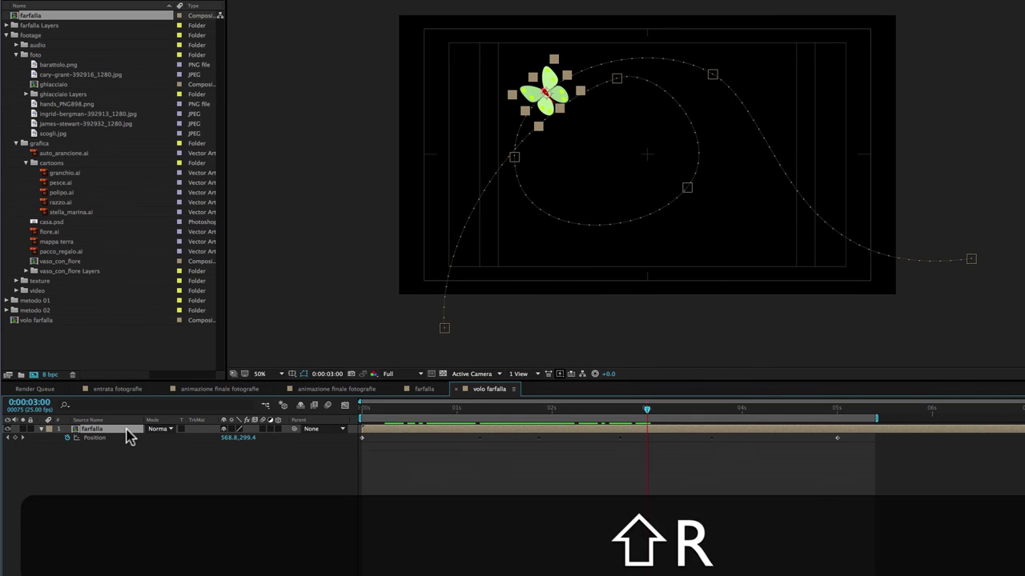
click(86, 447)
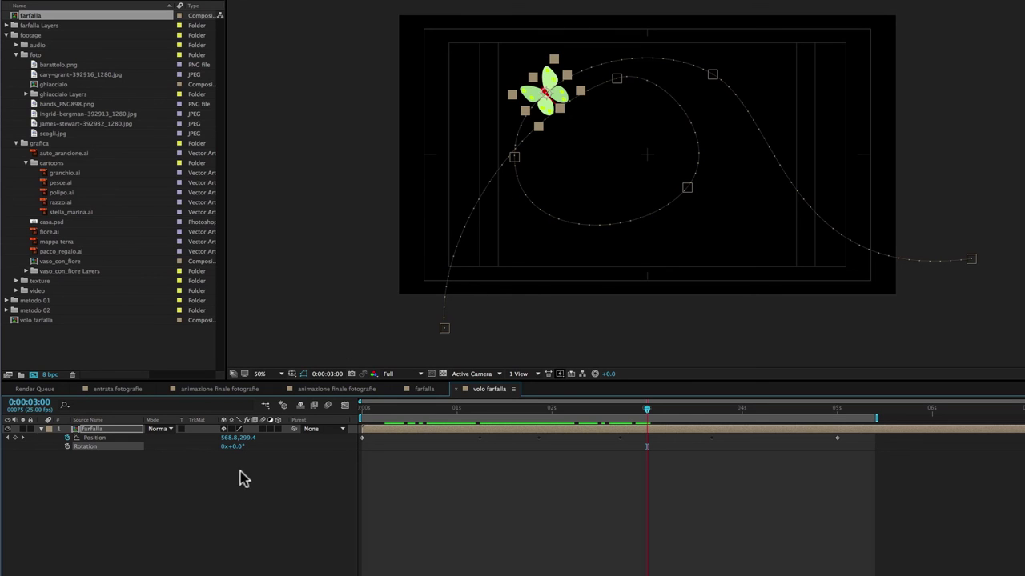
drag(238, 453, 272, 442)
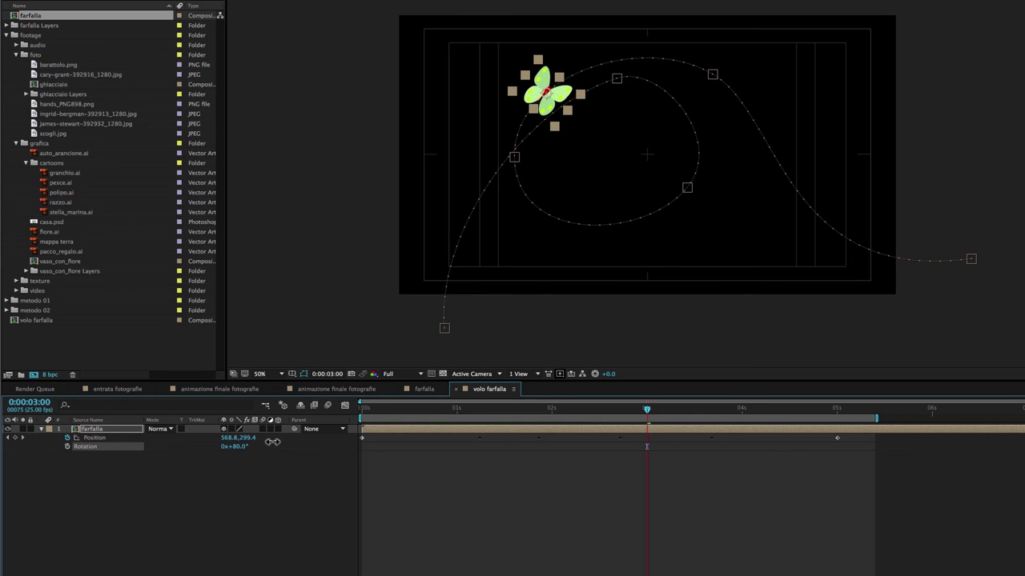
text(9)
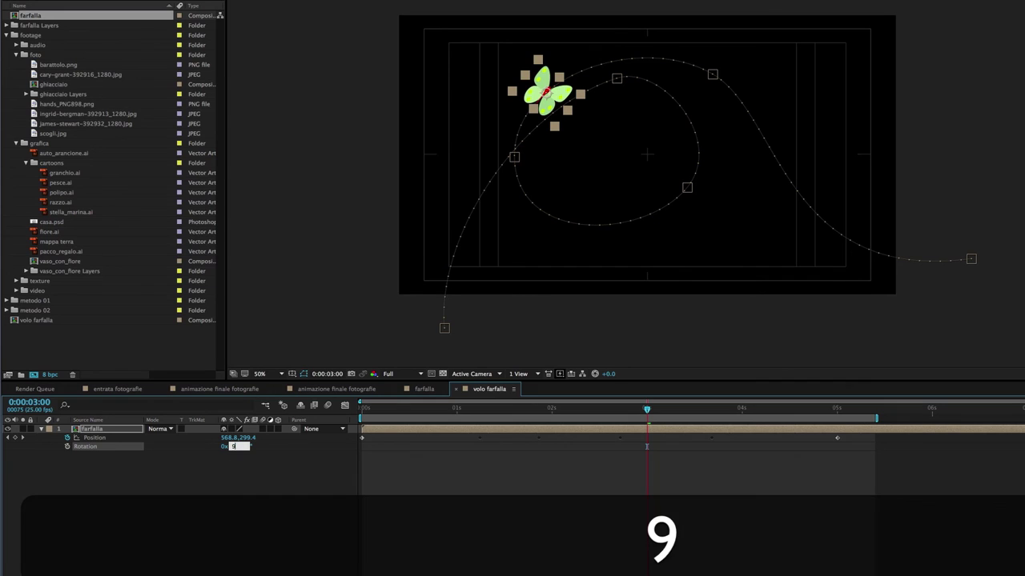
click(237, 476)
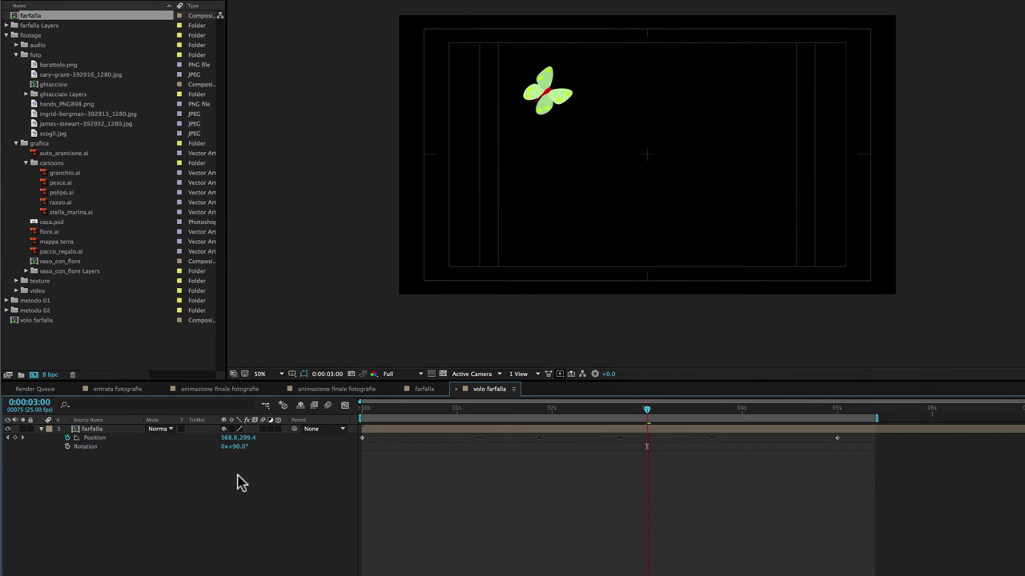
key(space)
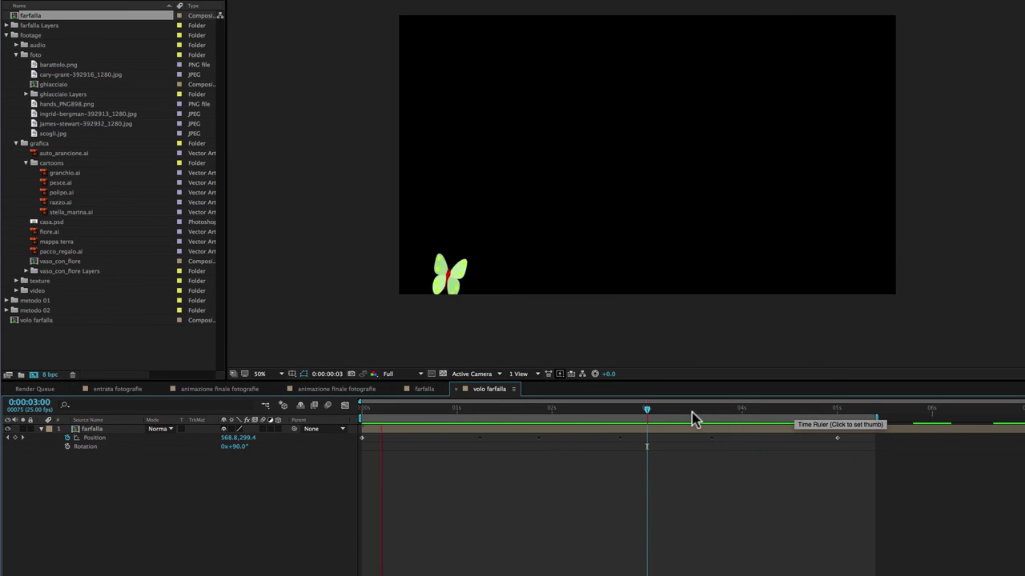
click(647, 415)
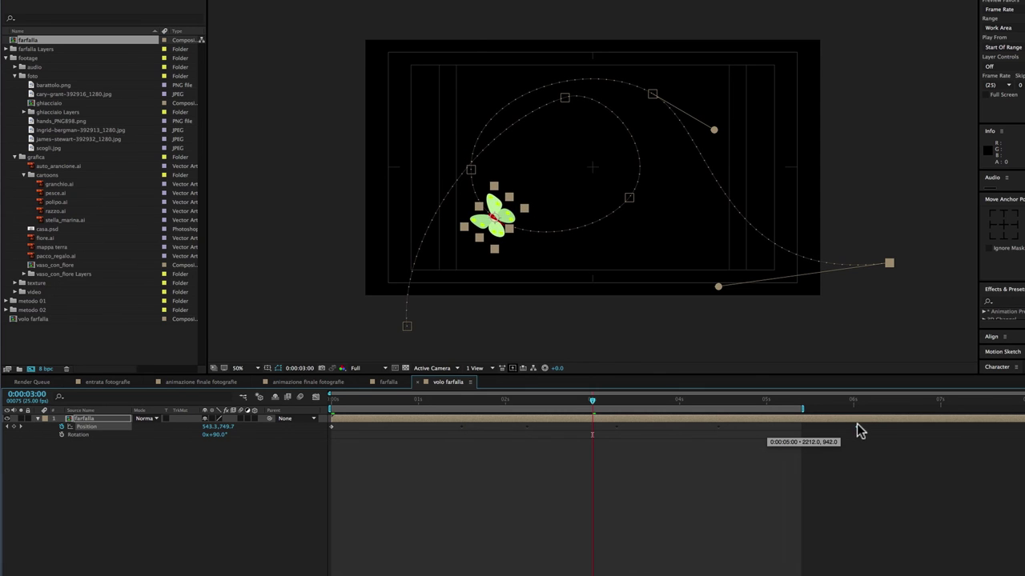
- Move the last Position keyframe to about 0:00:07:08, end the work area there, and preview
drag(858, 426, 938, 421)
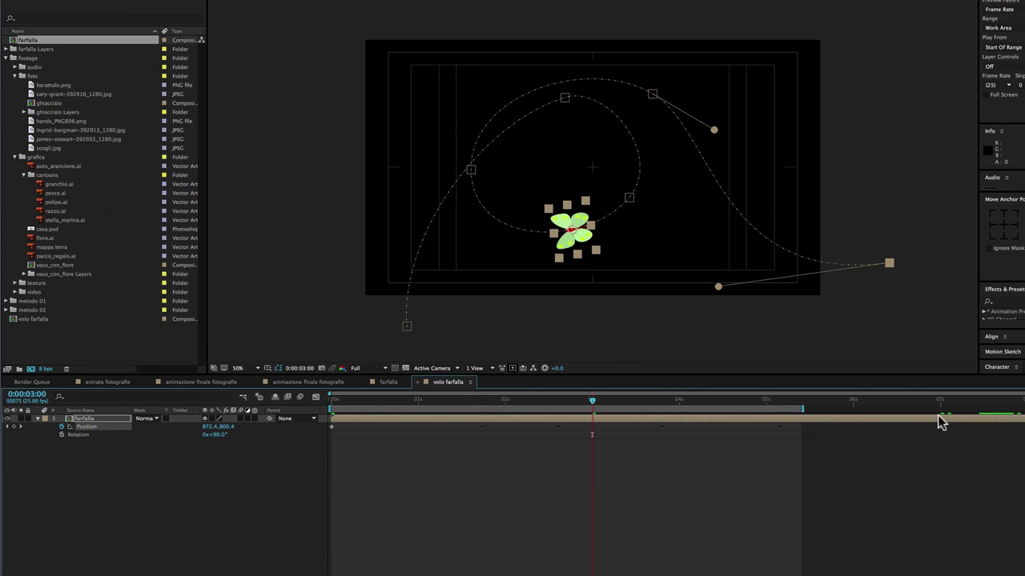
click(968, 400)
key(n)
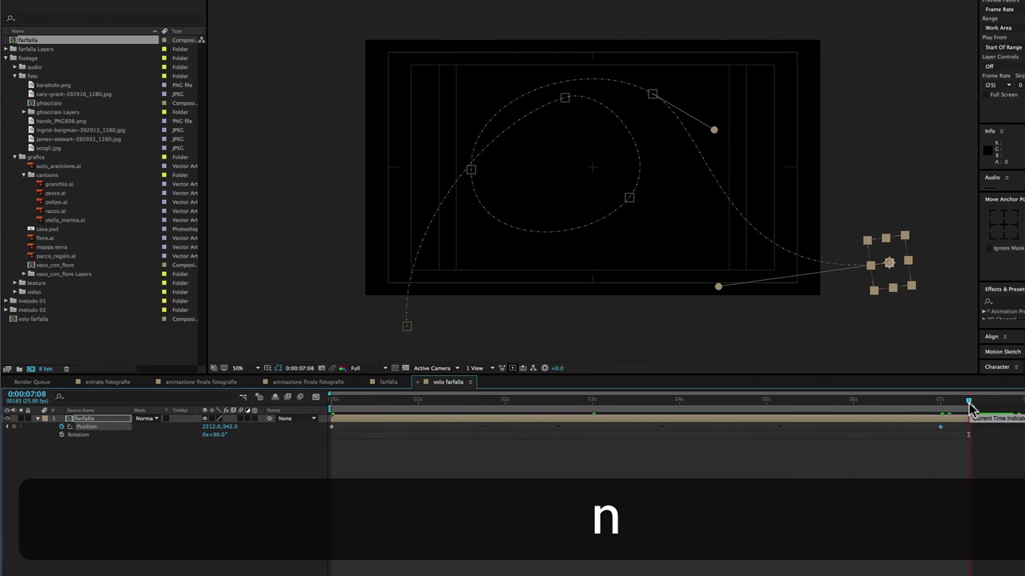
key(space)
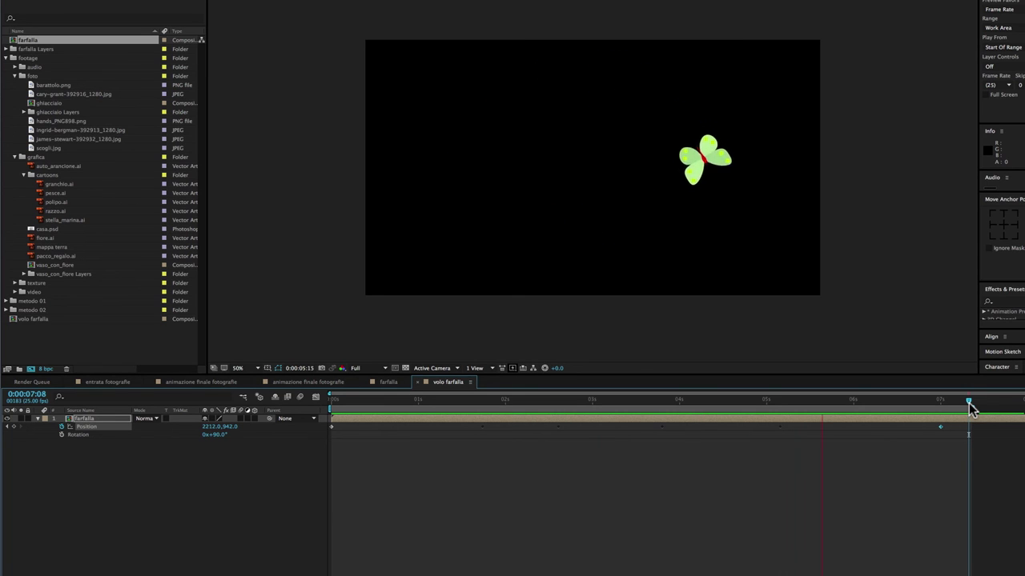
click(608, 402)
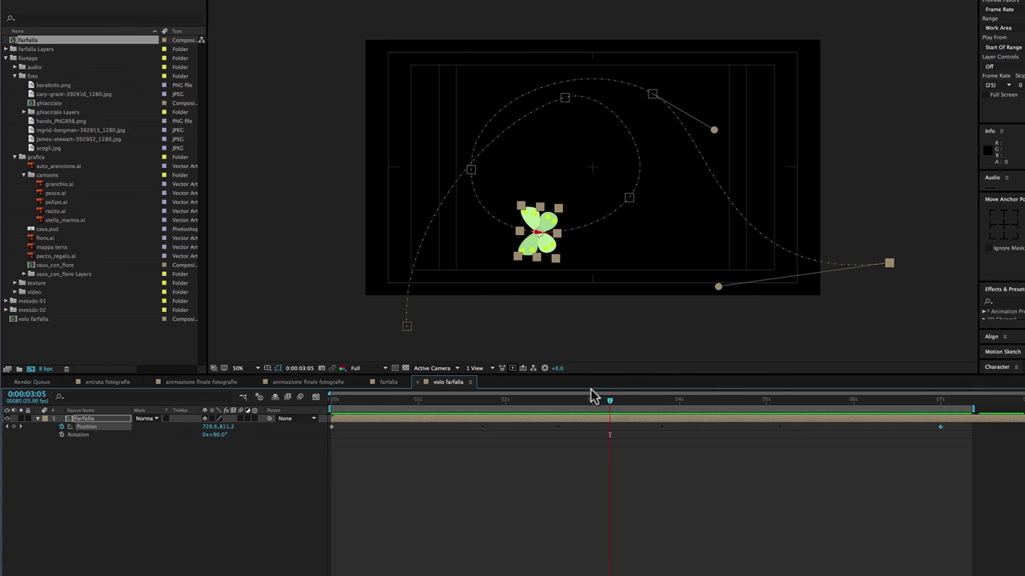
click(389, 383)
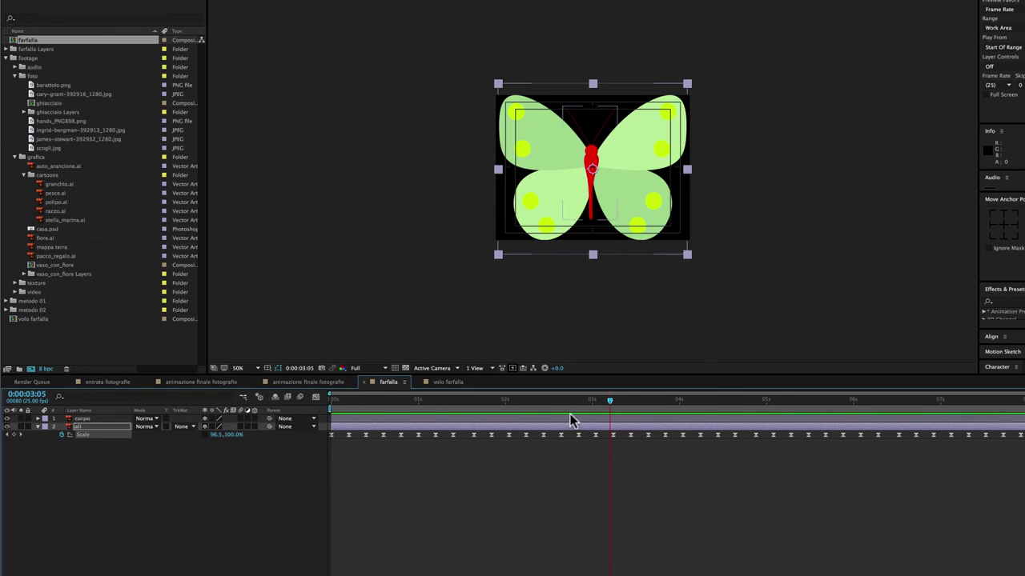
drag(582, 403, 771, 424)
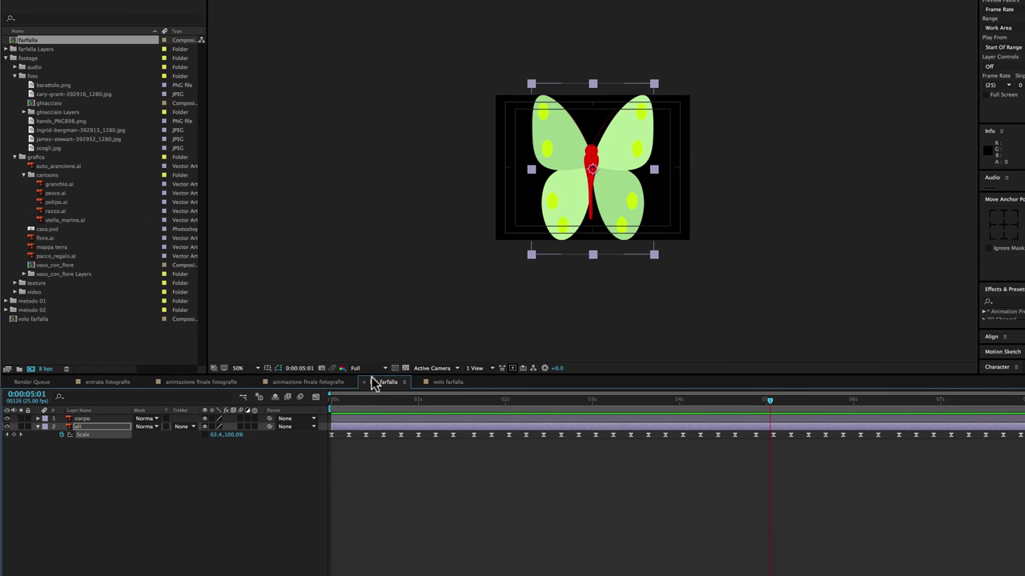
click(450, 384)
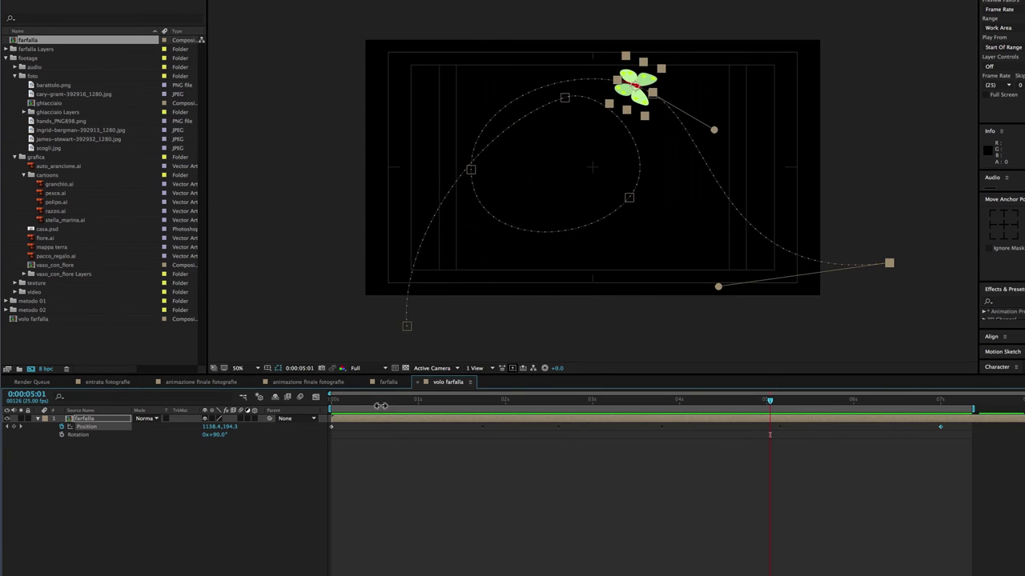
drag(380, 406, 324, 410)
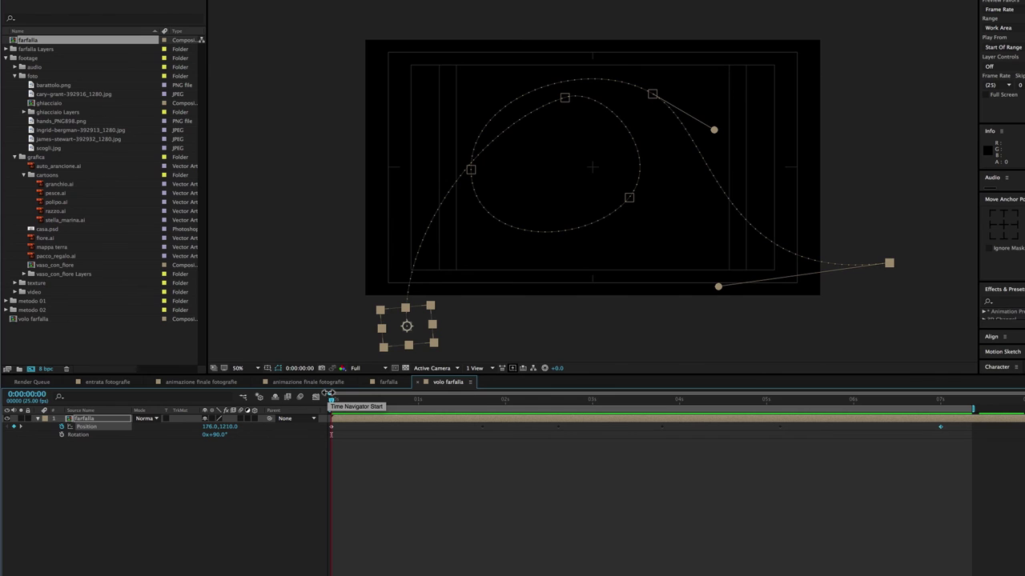
click(353, 401)
key(space)
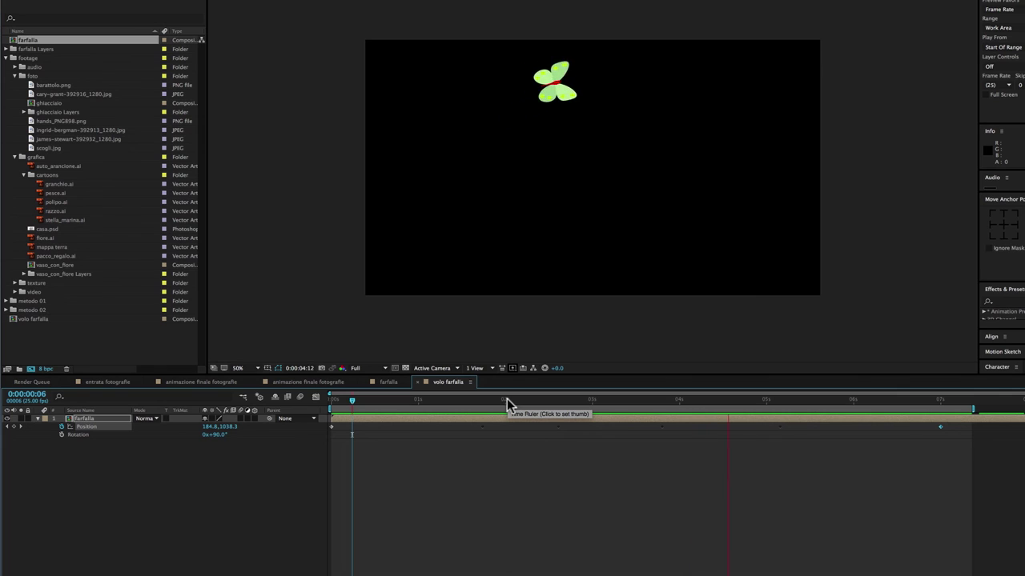
click(507, 398)
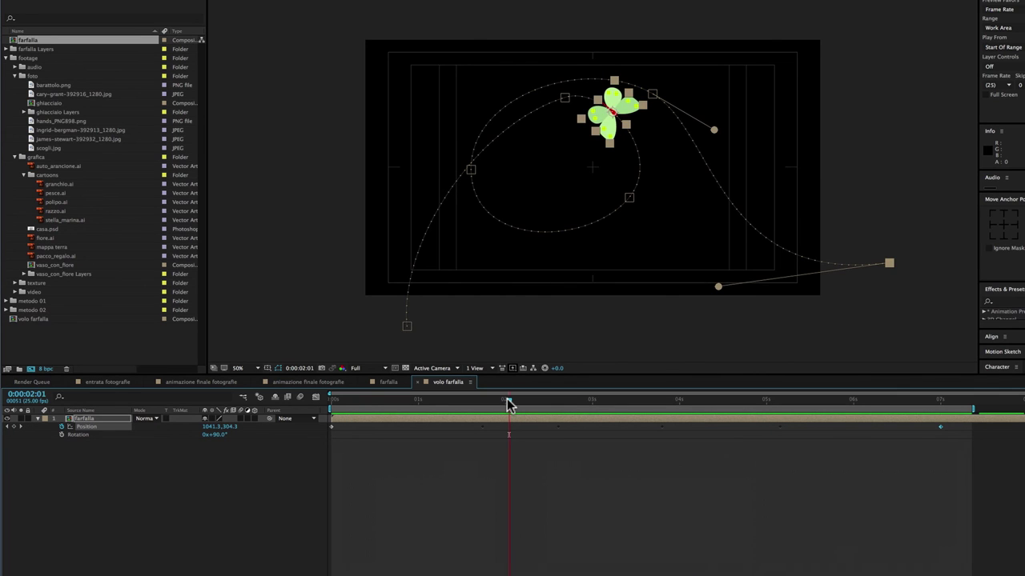